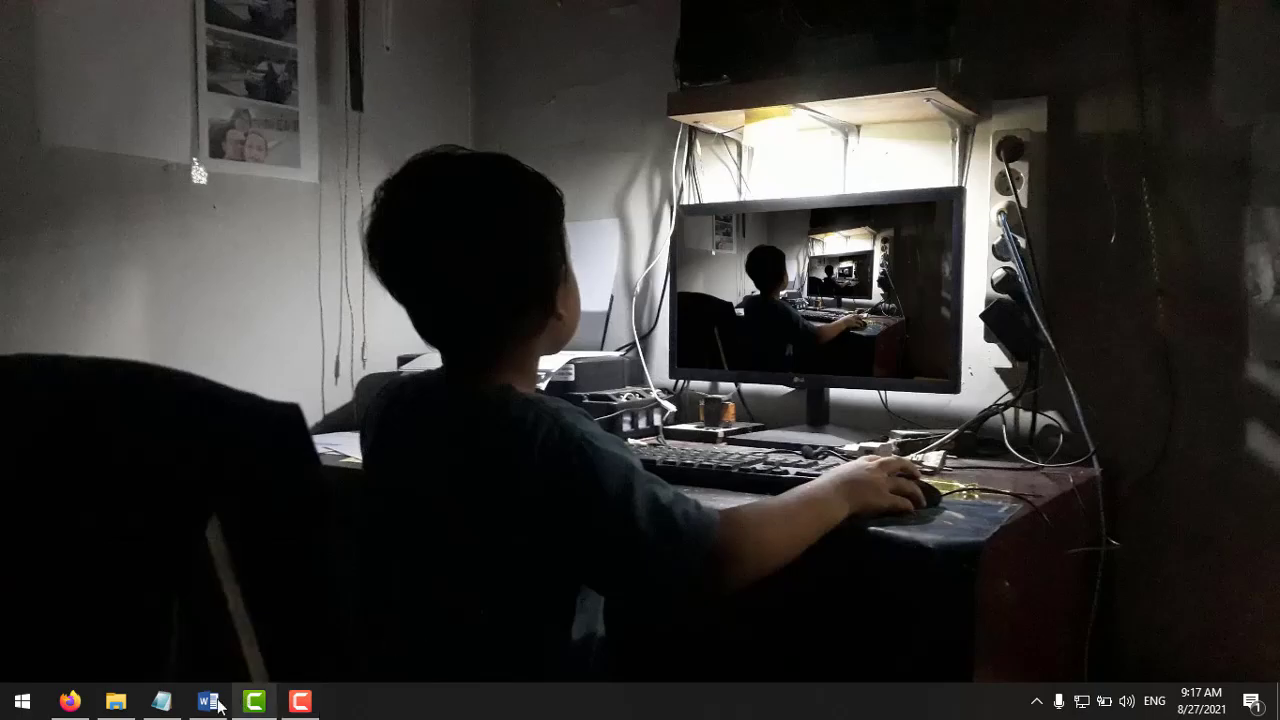
Switch to Word and look through the basic and advanced settings of the Font dialog, leaving them as they are
click(208, 701)
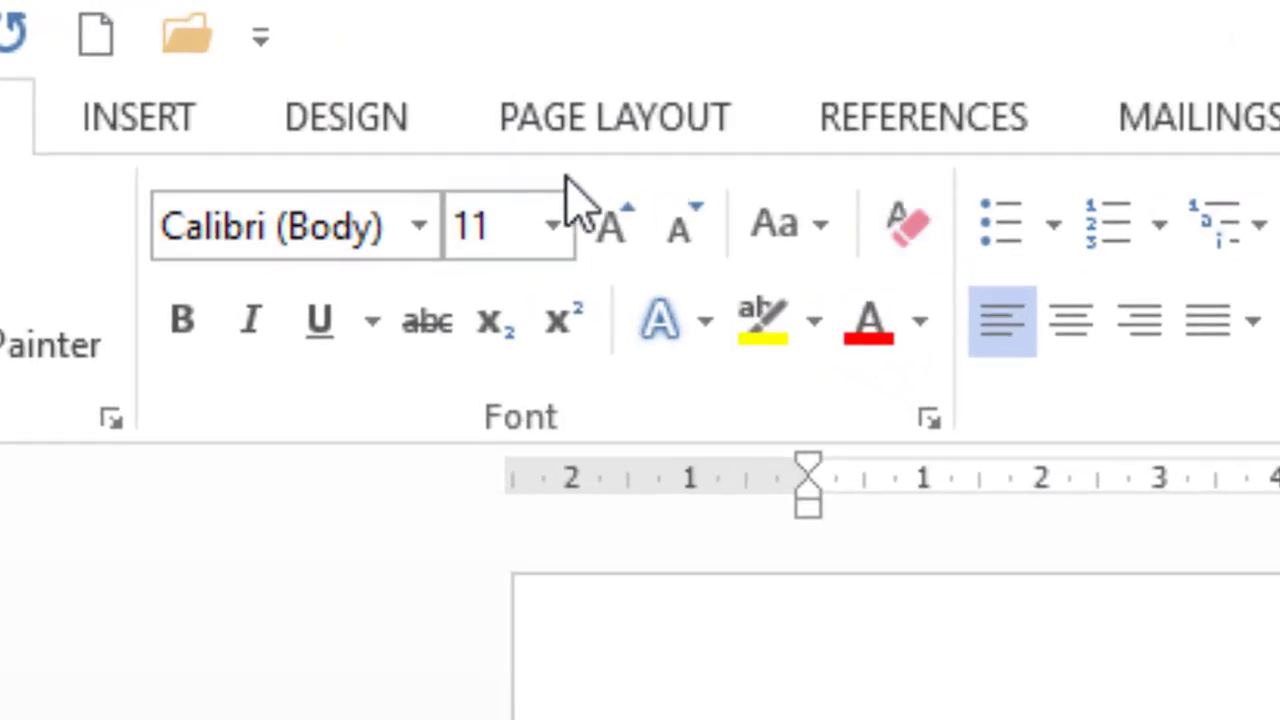
click(932, 422)
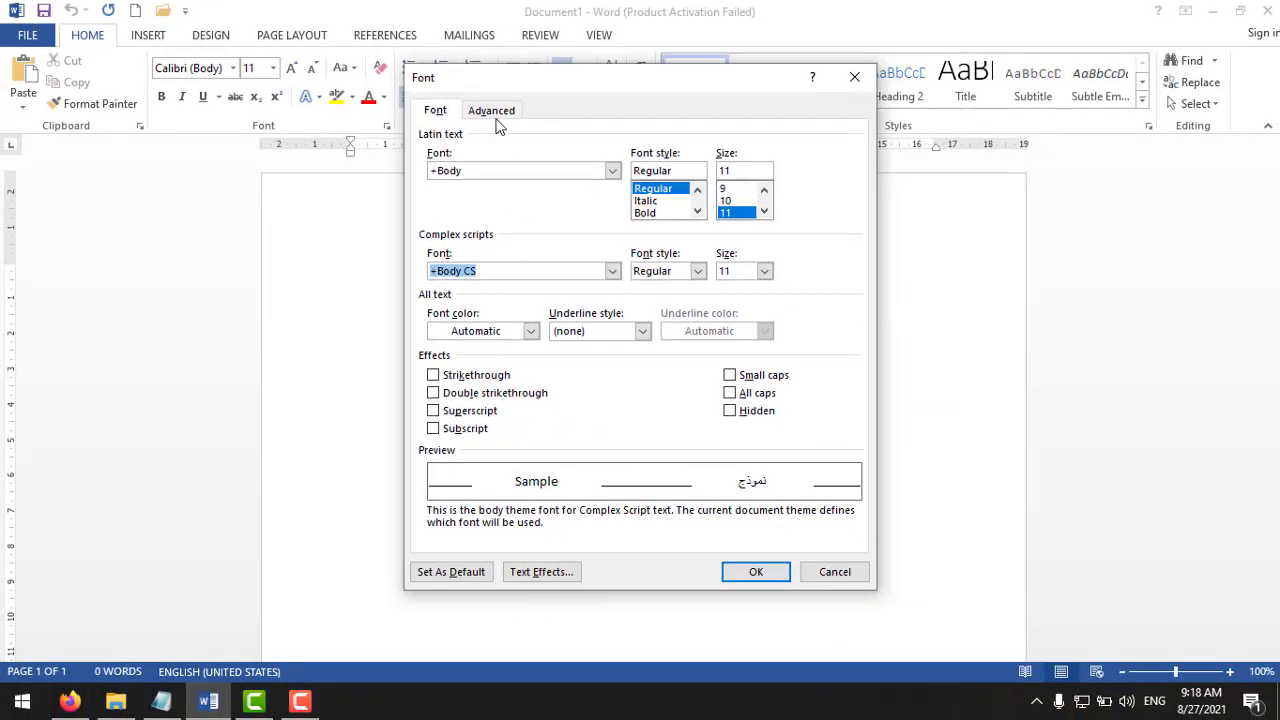
click(494, 114)
click(450, 114)
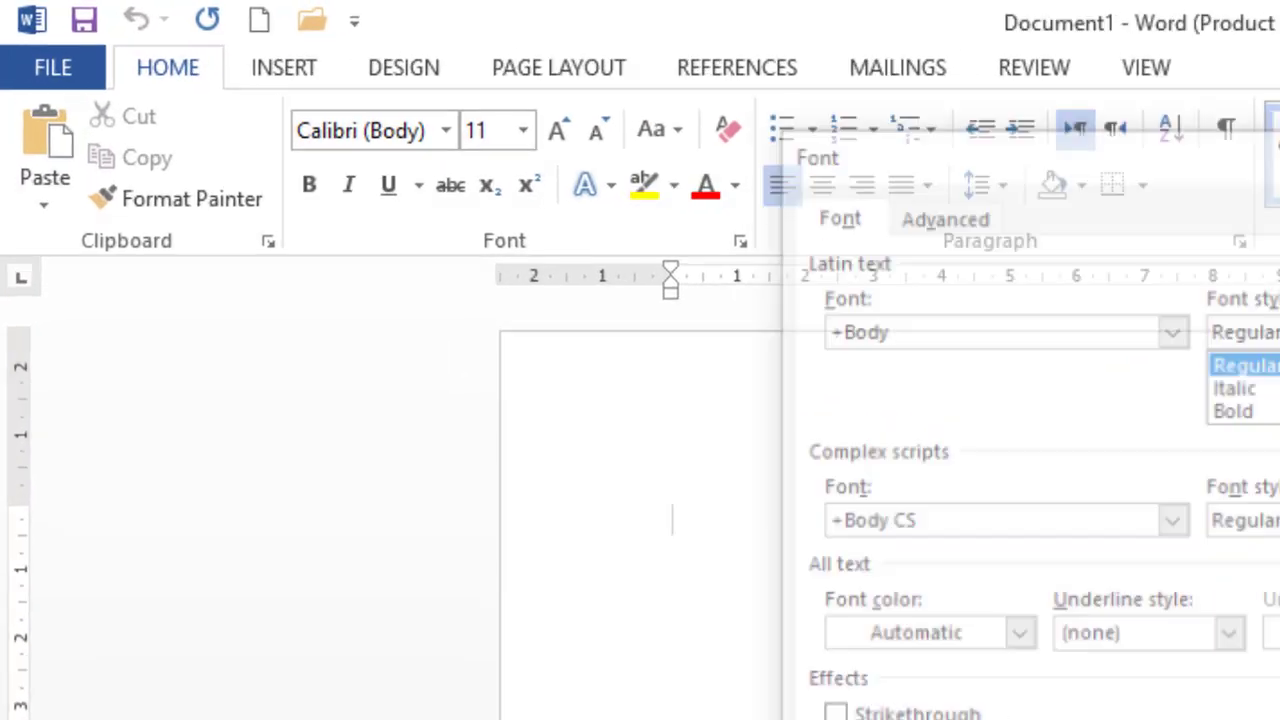
click(835, 572)
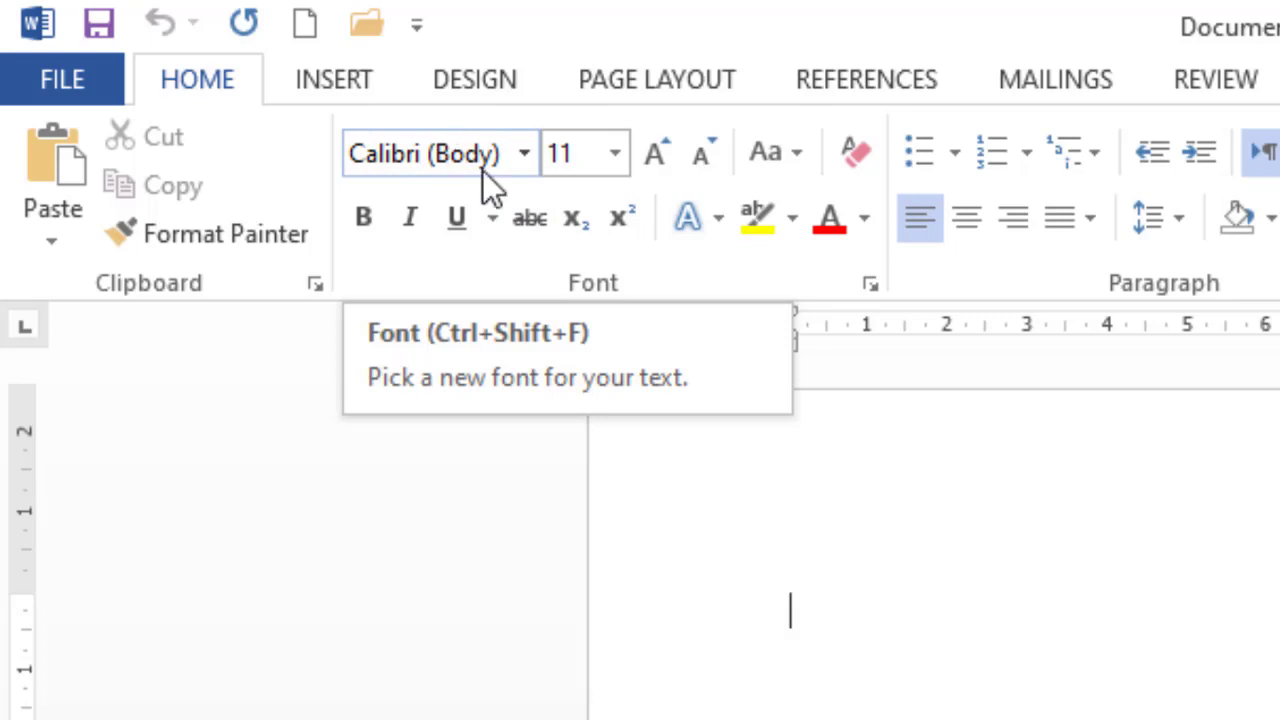
Browse the list of available fonts, including the theme fonts and recently used fonts, without choosing one
click(522, 154)
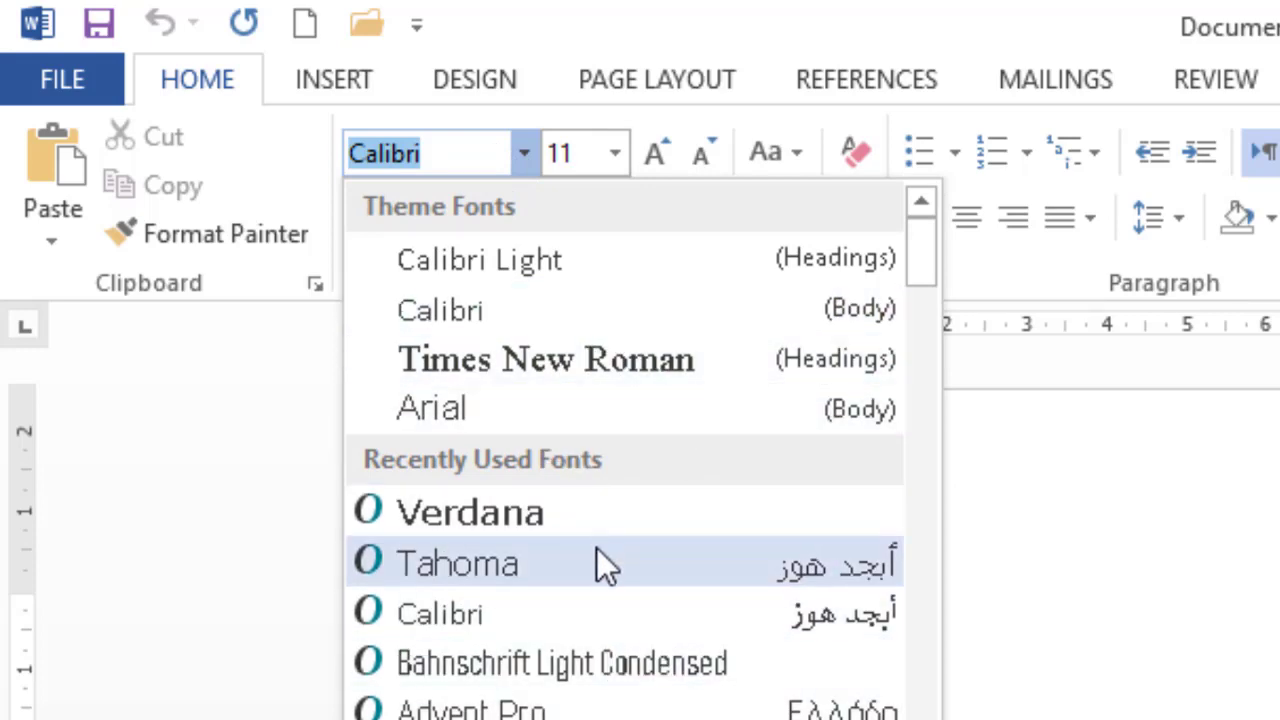
scroll(597, 548, down, 2)
scroll(592, 618, up, 2)
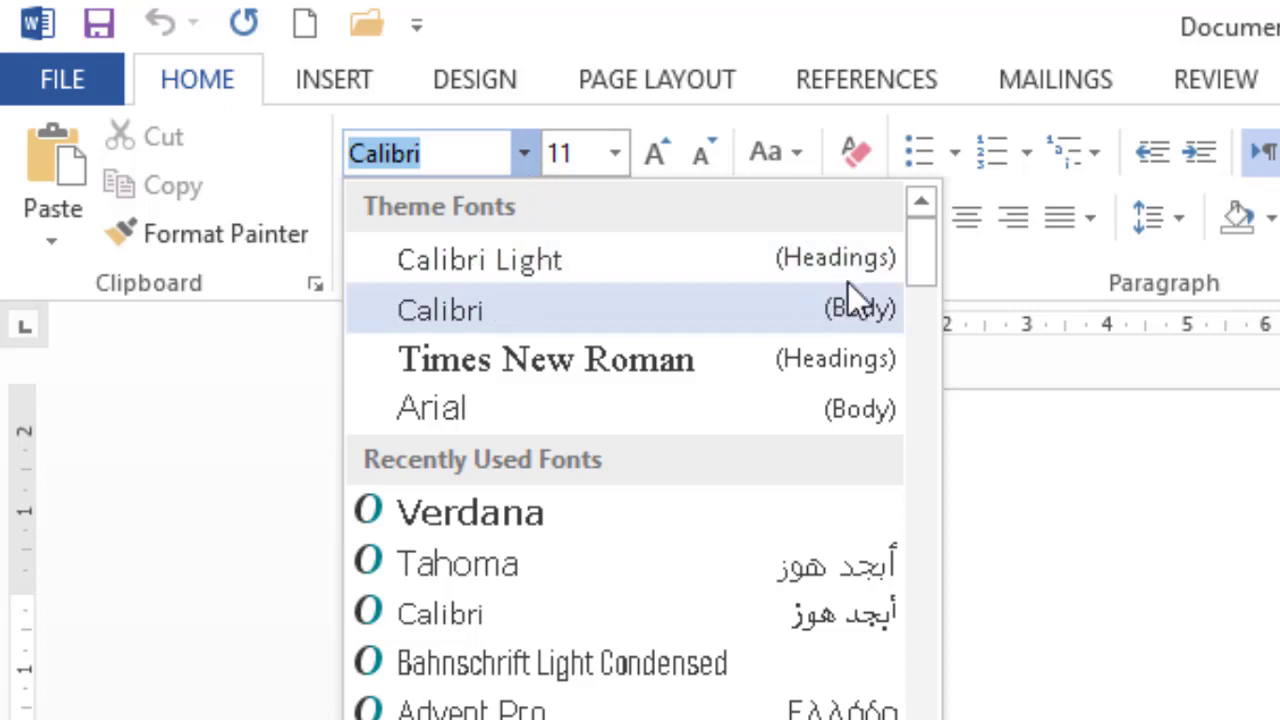
mouse_move(920, 249)
mouse_down()
mouse_move(911, 400)
mouse_move(921, 240)
mouse_up()
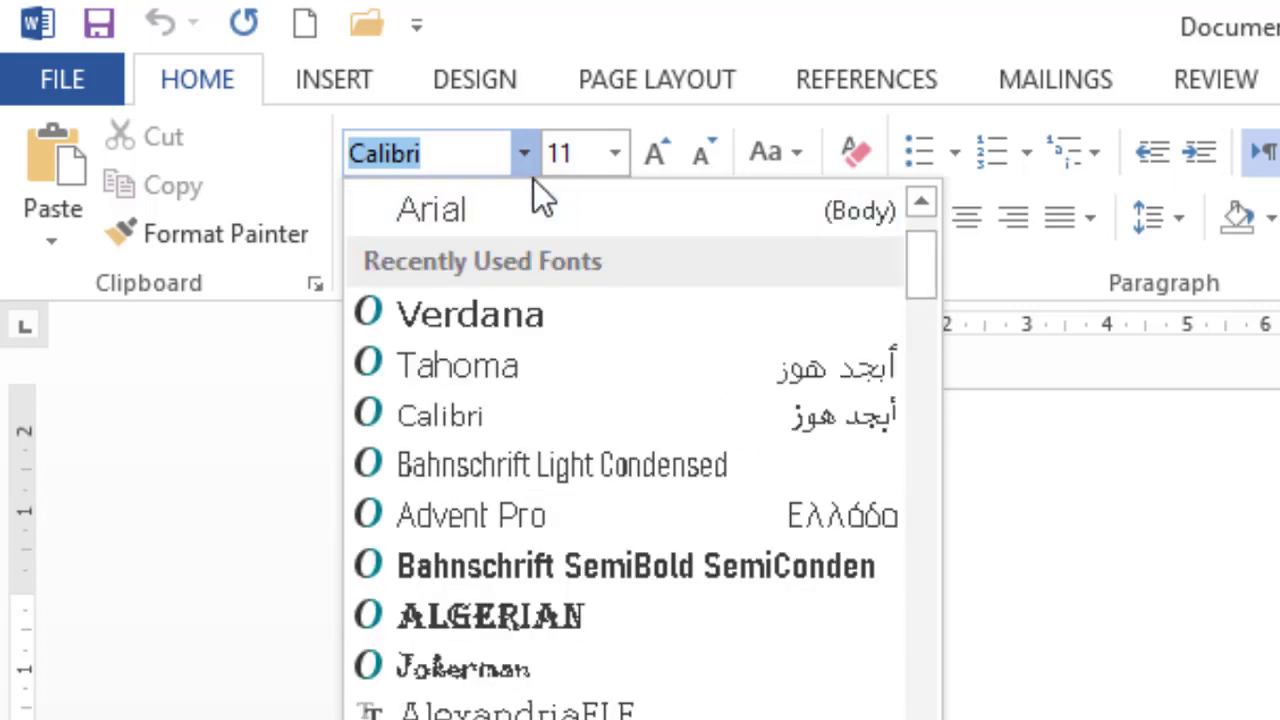
click(490, 157)
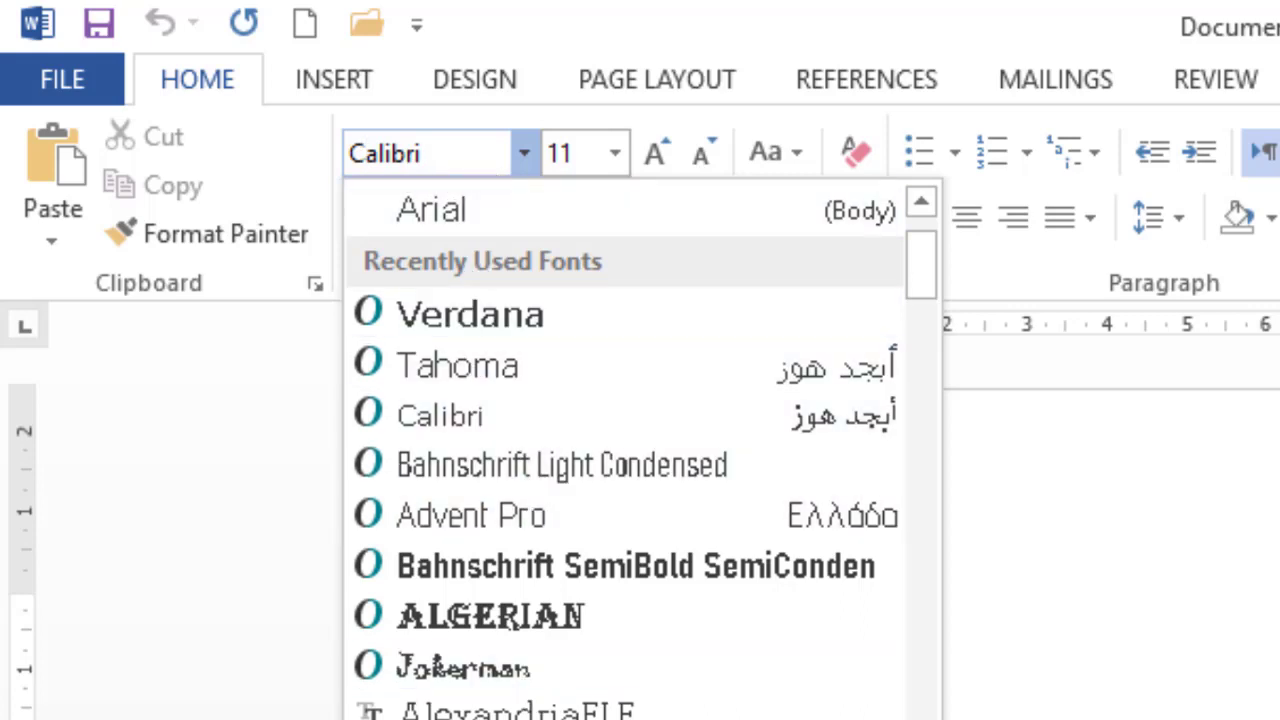
click(494, 156)
click(522, 155)
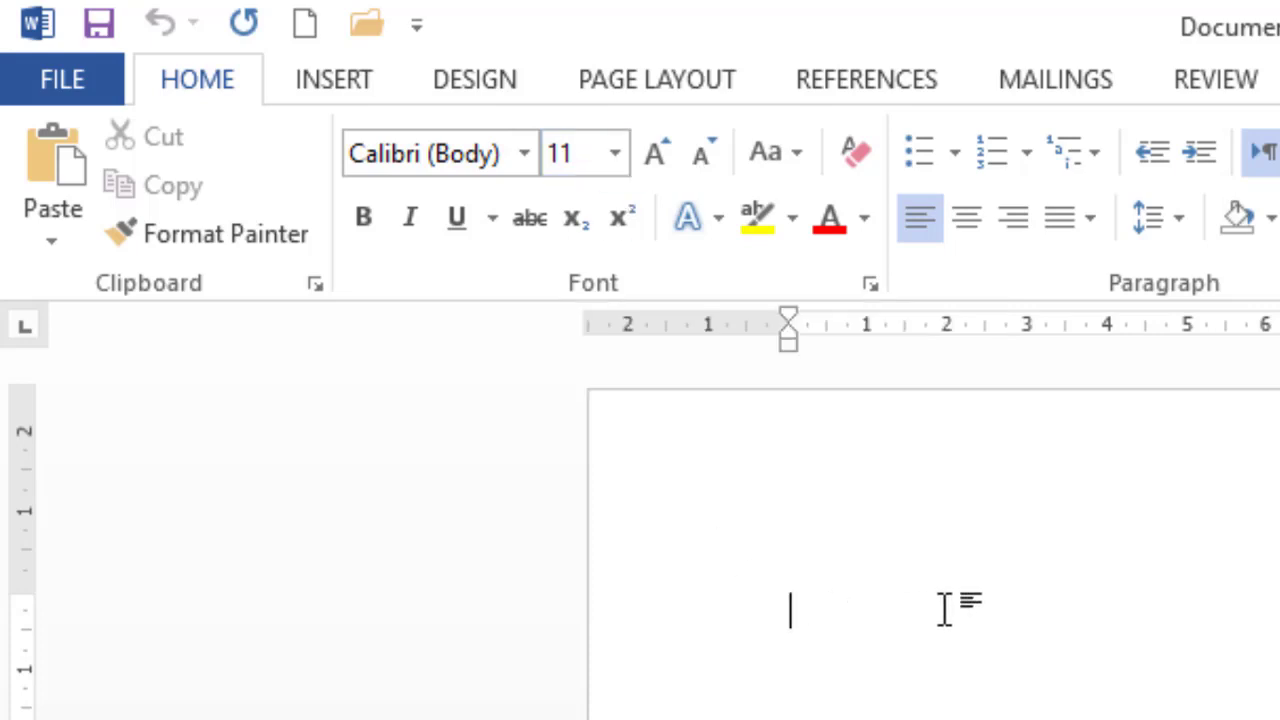
Write the sample sentence "Padi dimakan tikus" on the first line of the blank document
text(Padi di)
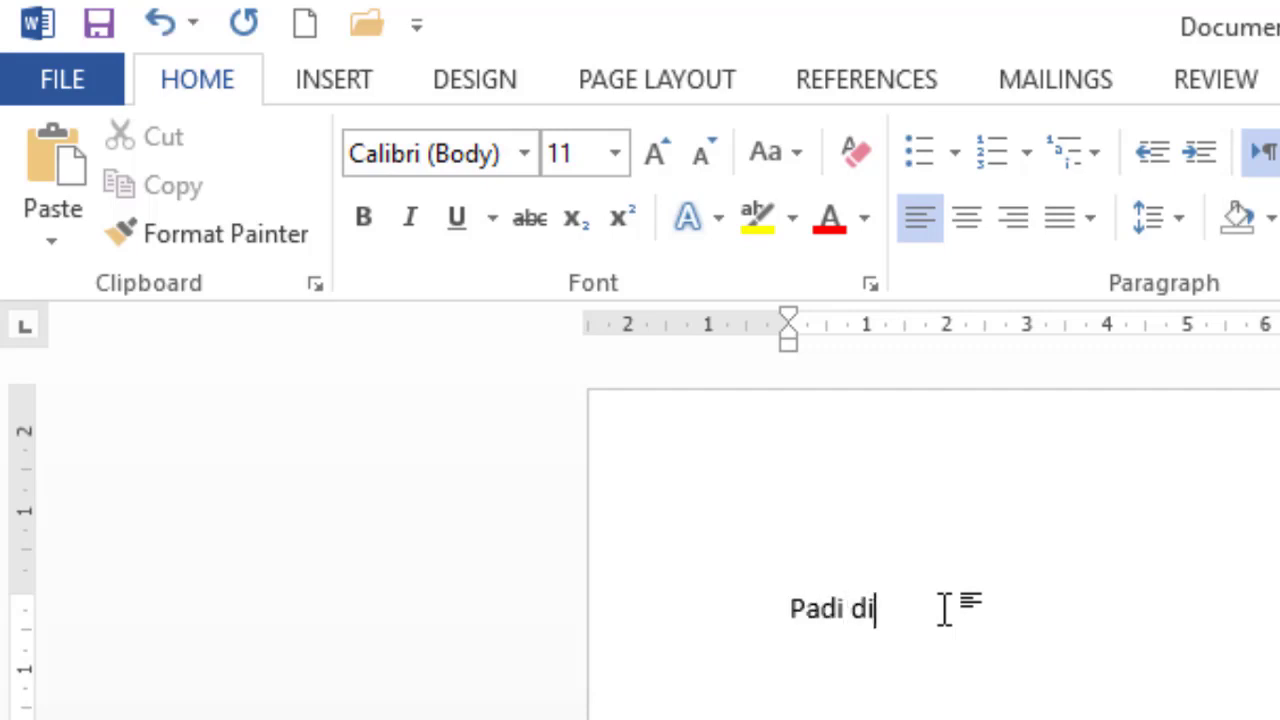
text(makan tikus)
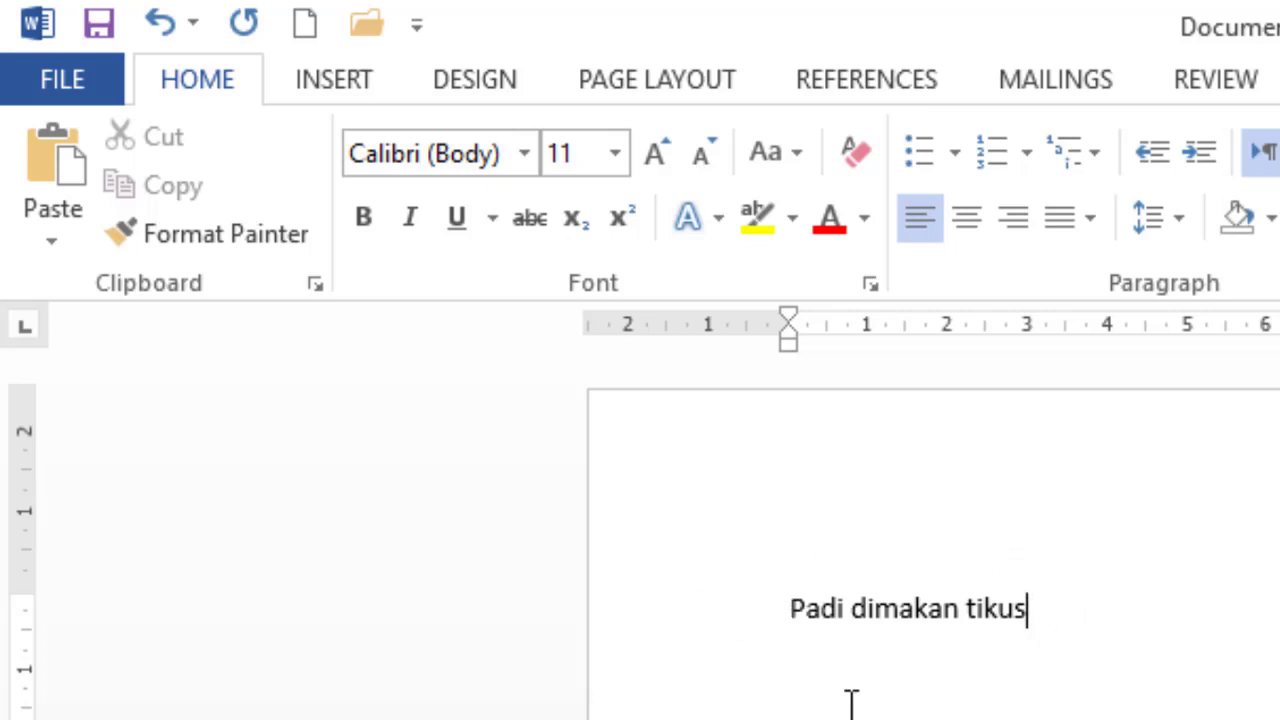
click(718, 612)
click(1234, 672)
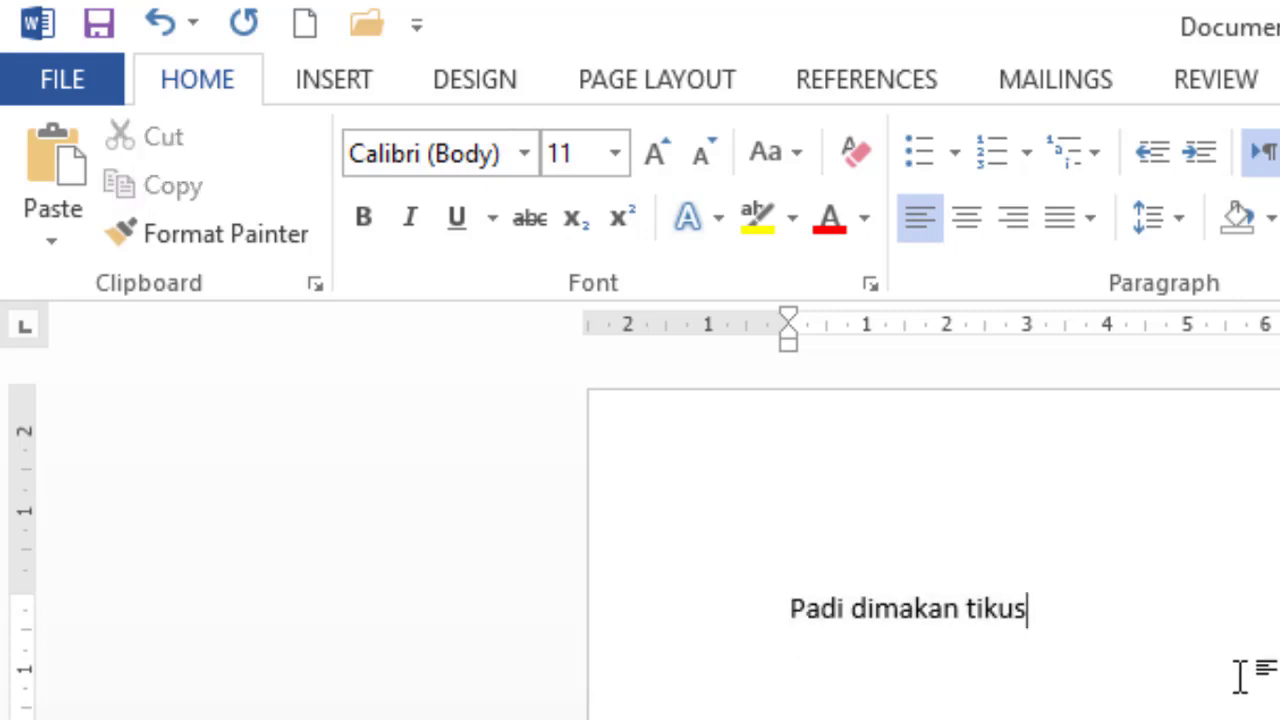
click(682, 628)
click(997, 662)
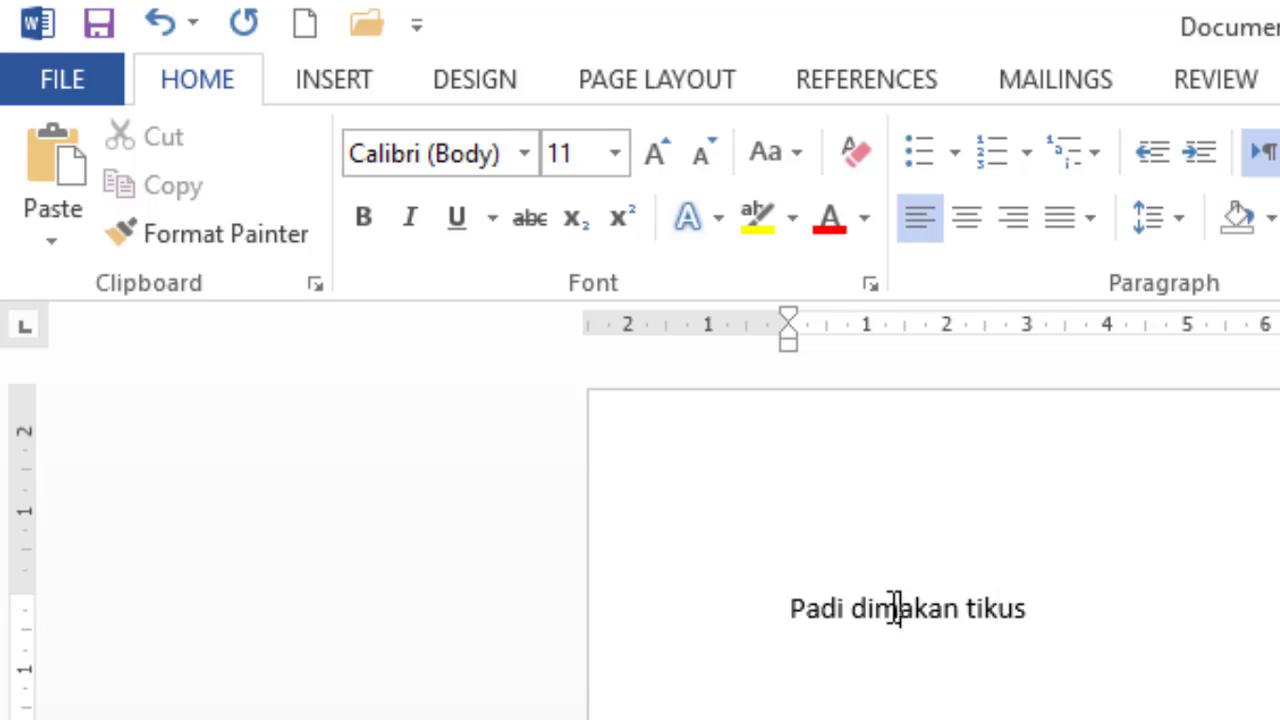
Select the word "dimakan" and set its font size to 200
double_click(894, 608)
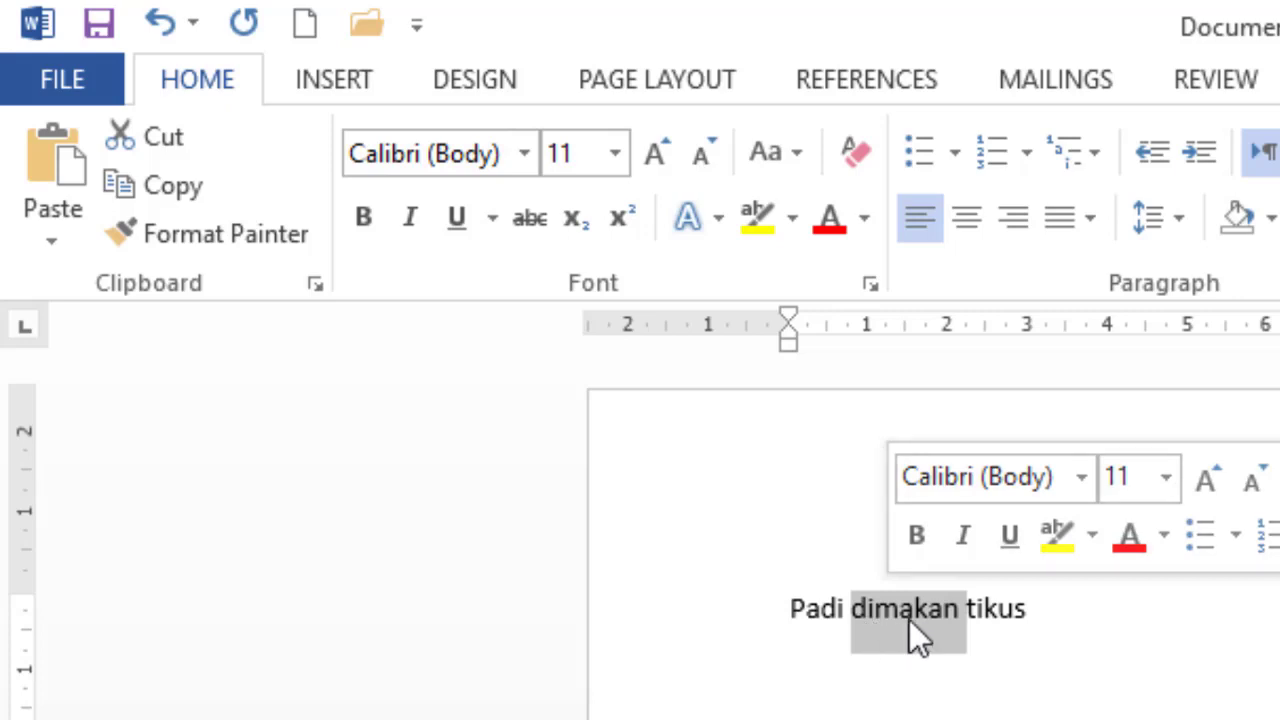
click(615, 153)
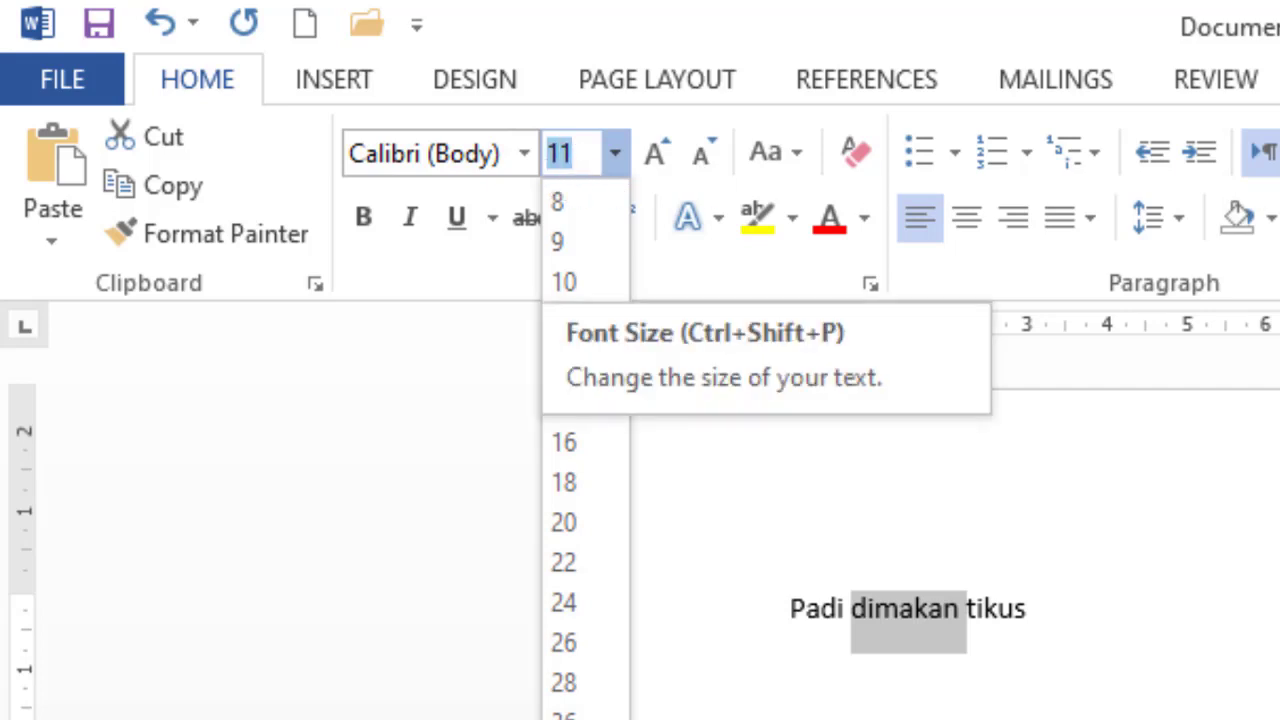
text(200)
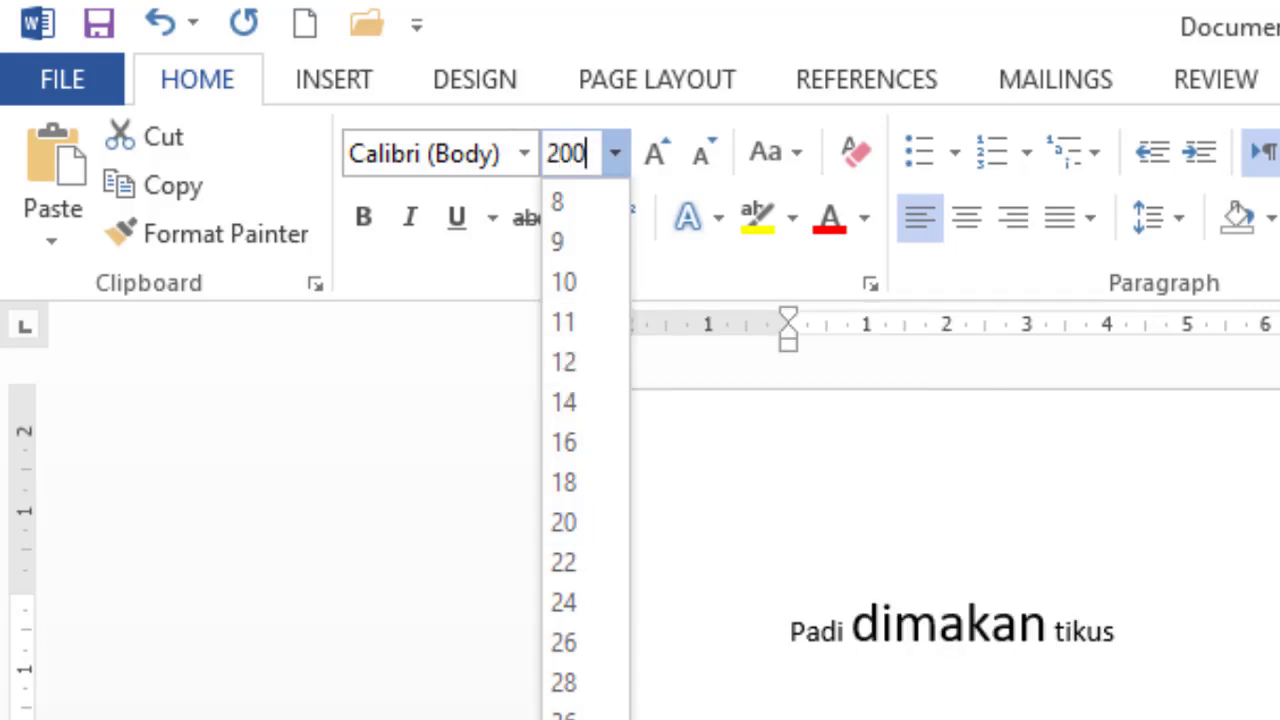
key(Return)
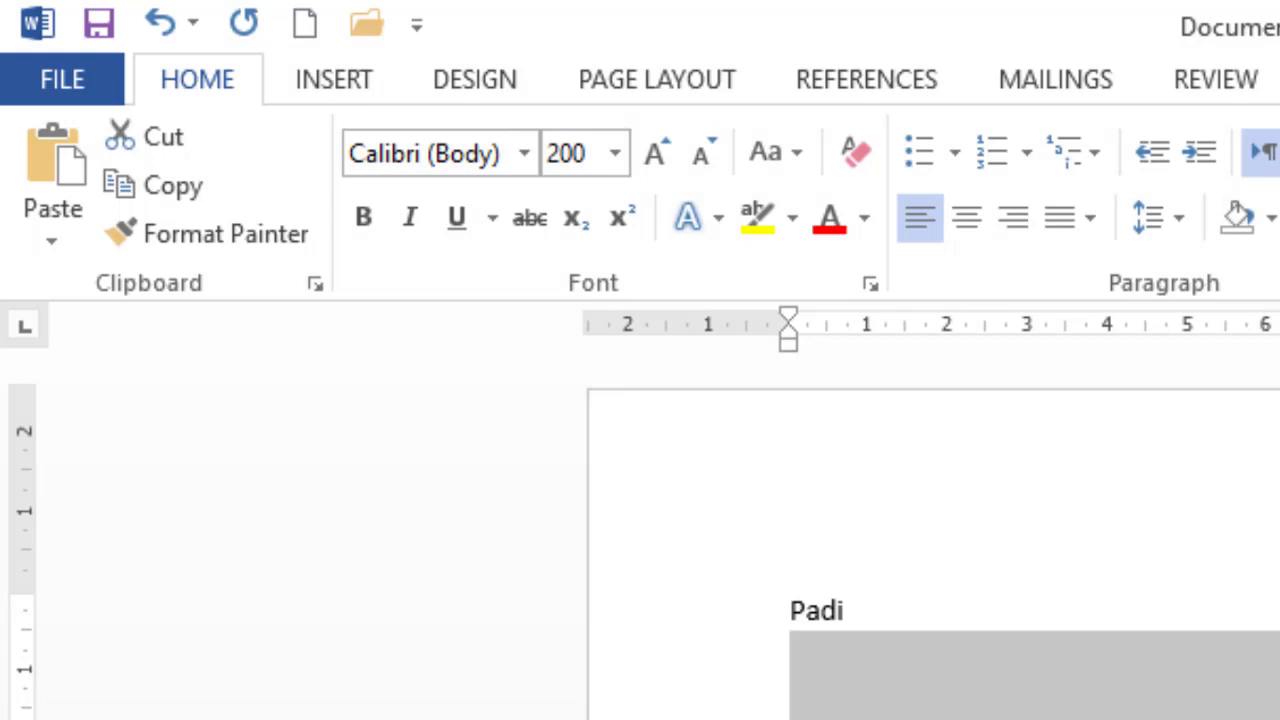
Try to set the font size of the selected word "dimakan" to 10000
click(607, 158)
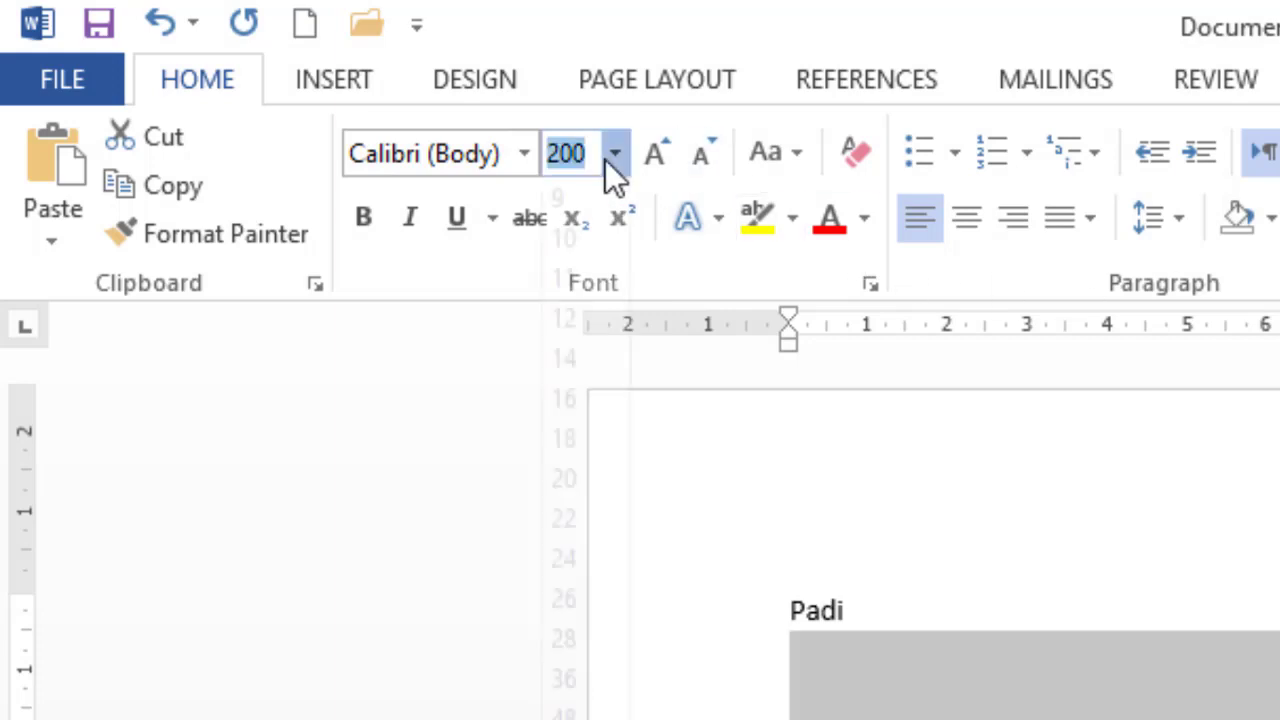
click(588, 164)
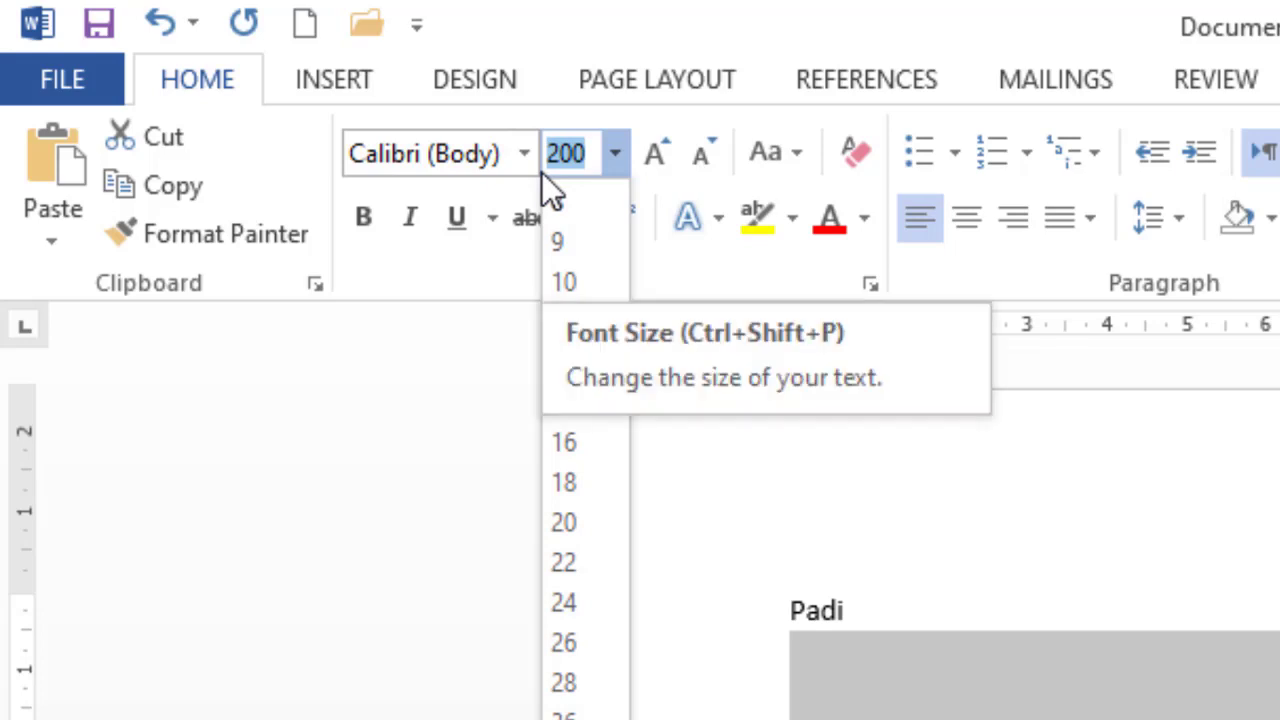
text(10000)
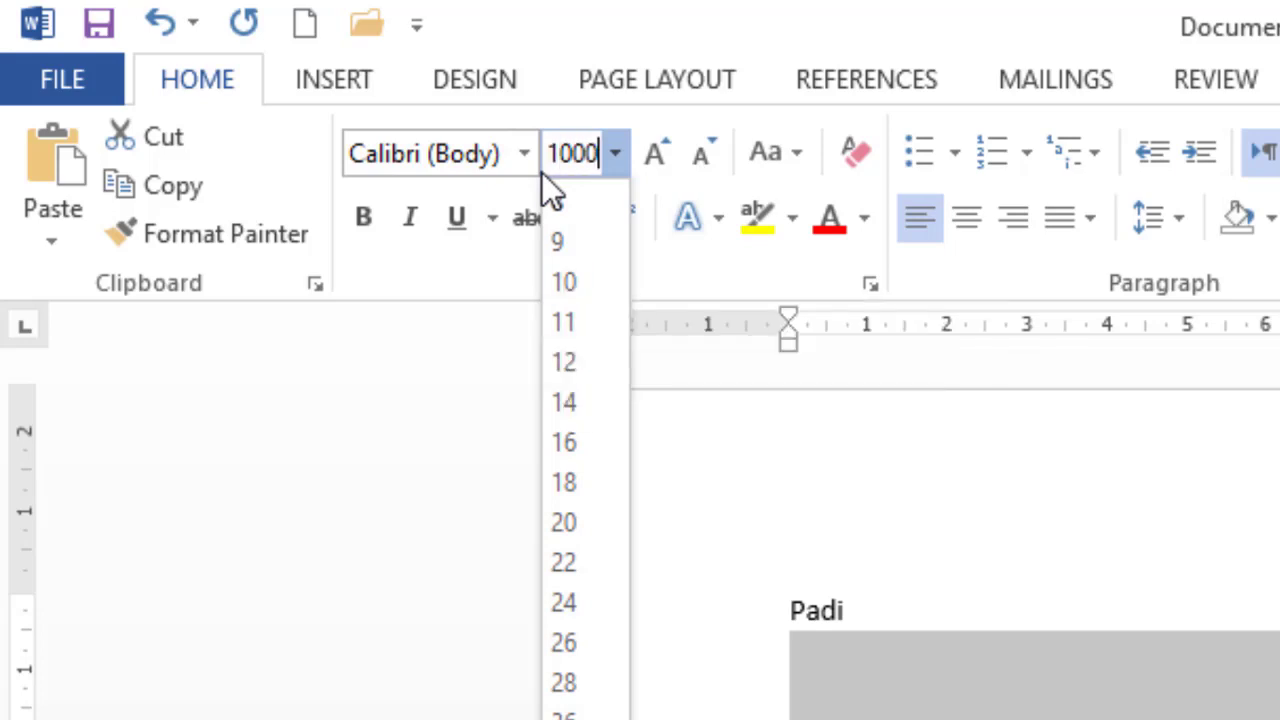
key(Return)
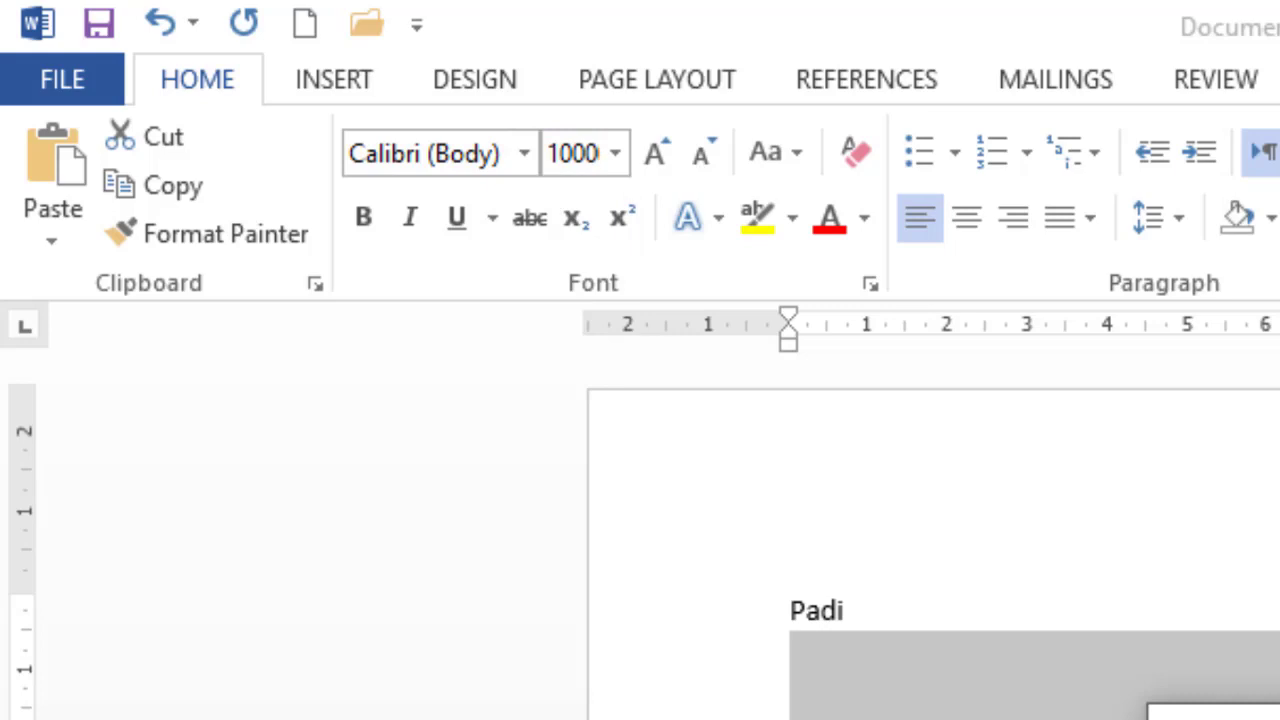
Set the font size of "dimakan" to 1638, check it on the page, and return the word to size 11
click(598, 155)
text(16)
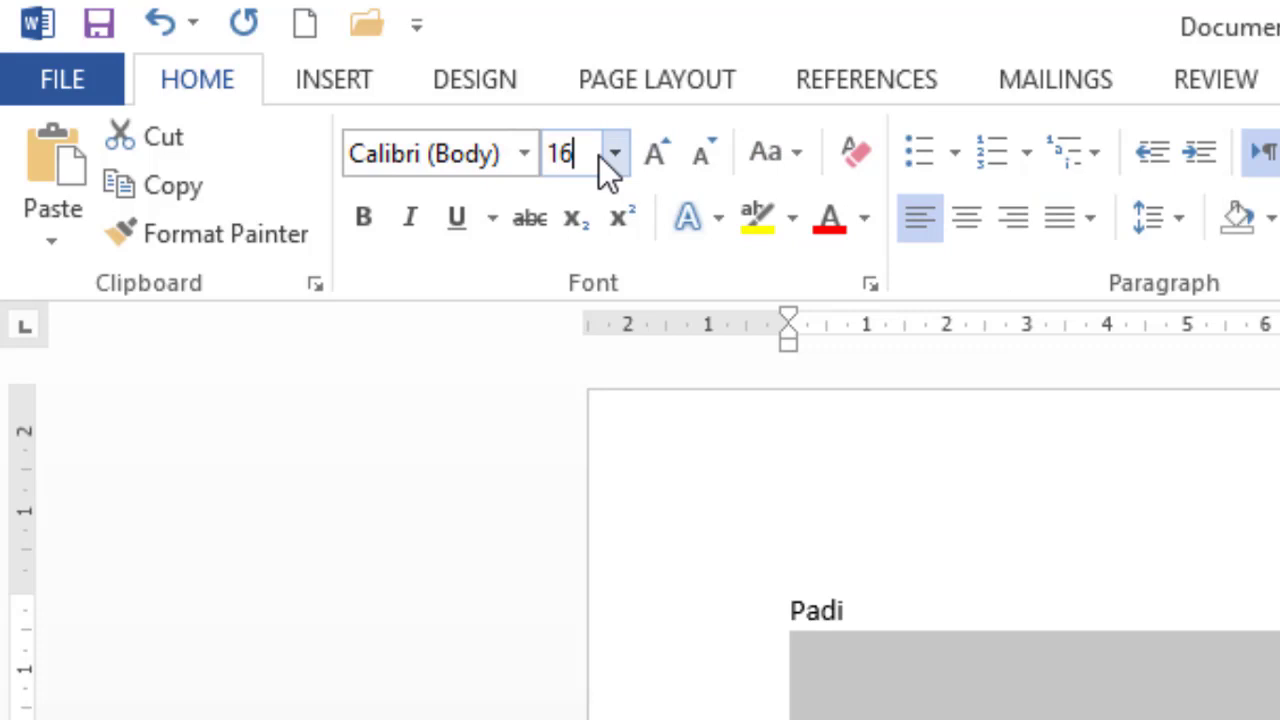
text(38)
key(Return)
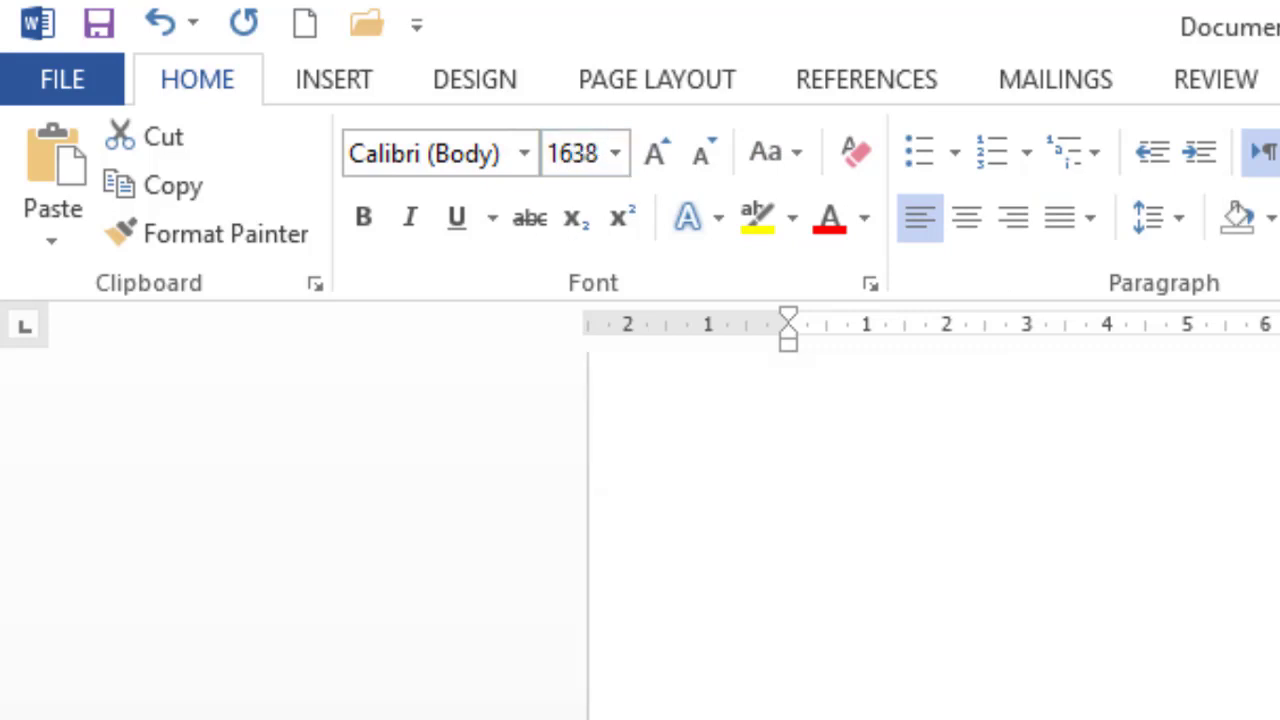
scroll(932, 535, up, 10)
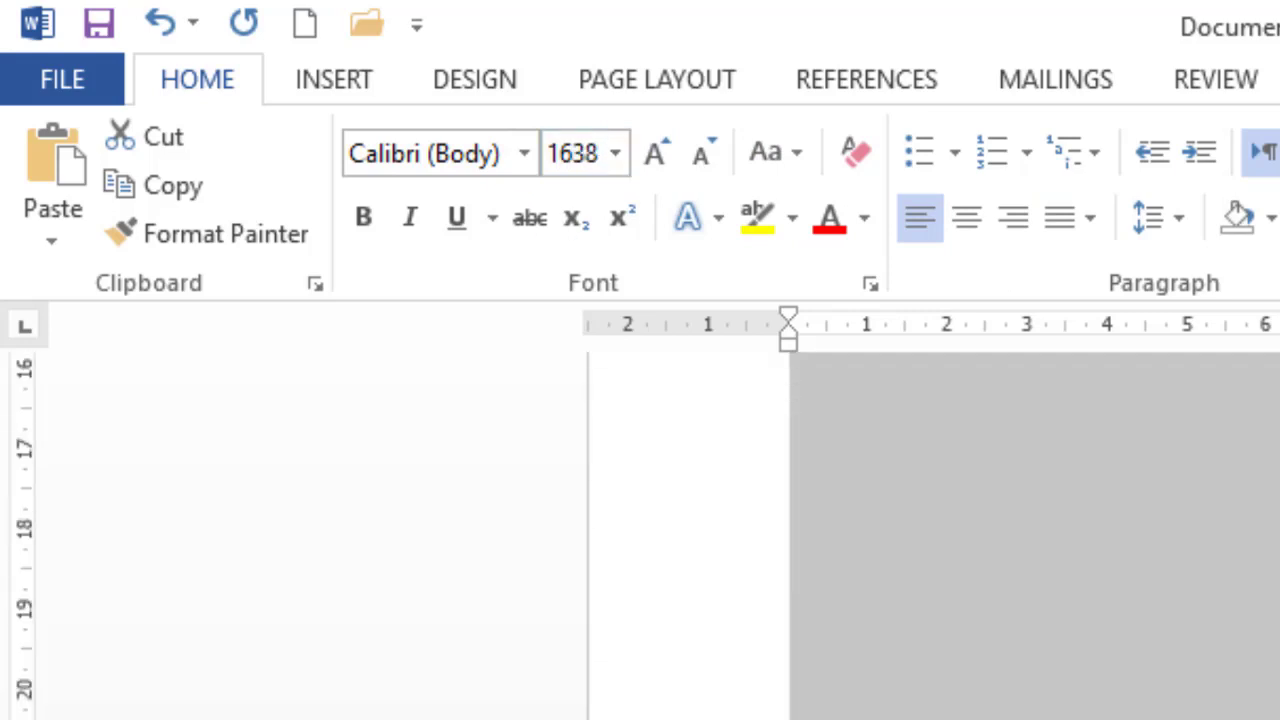
scroll(932, 535, up, 10)
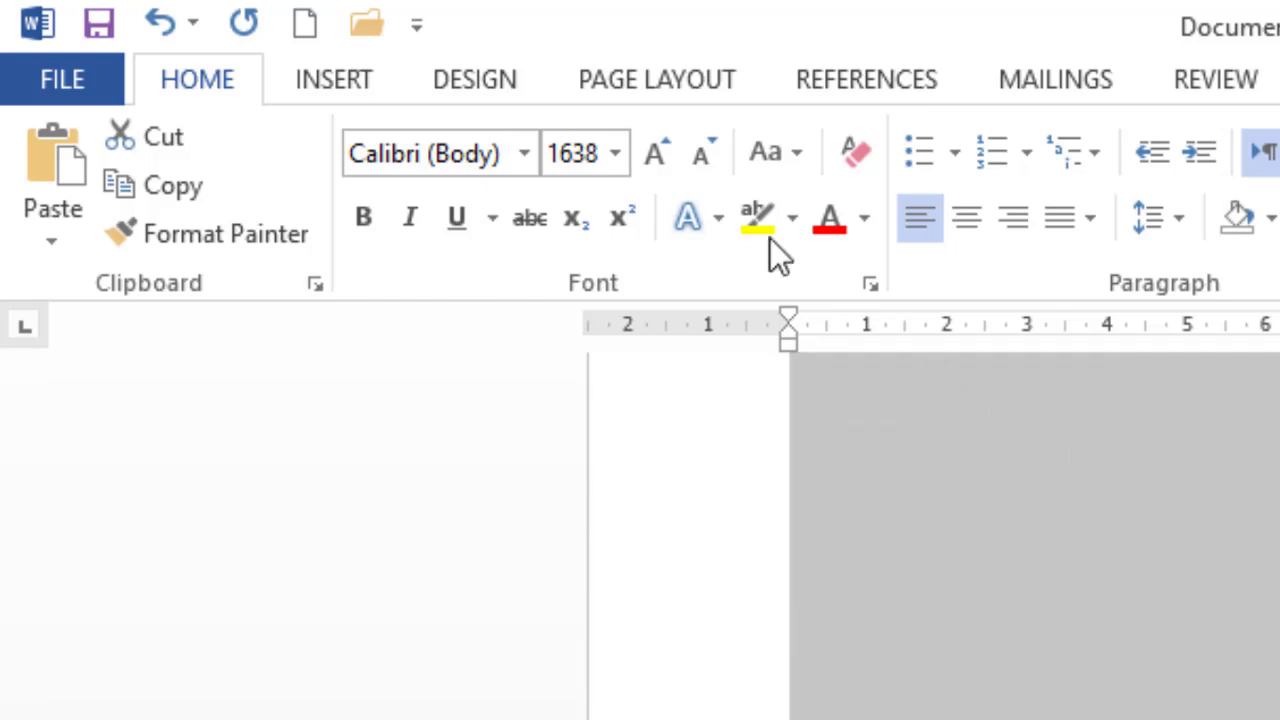
click(617, 158)
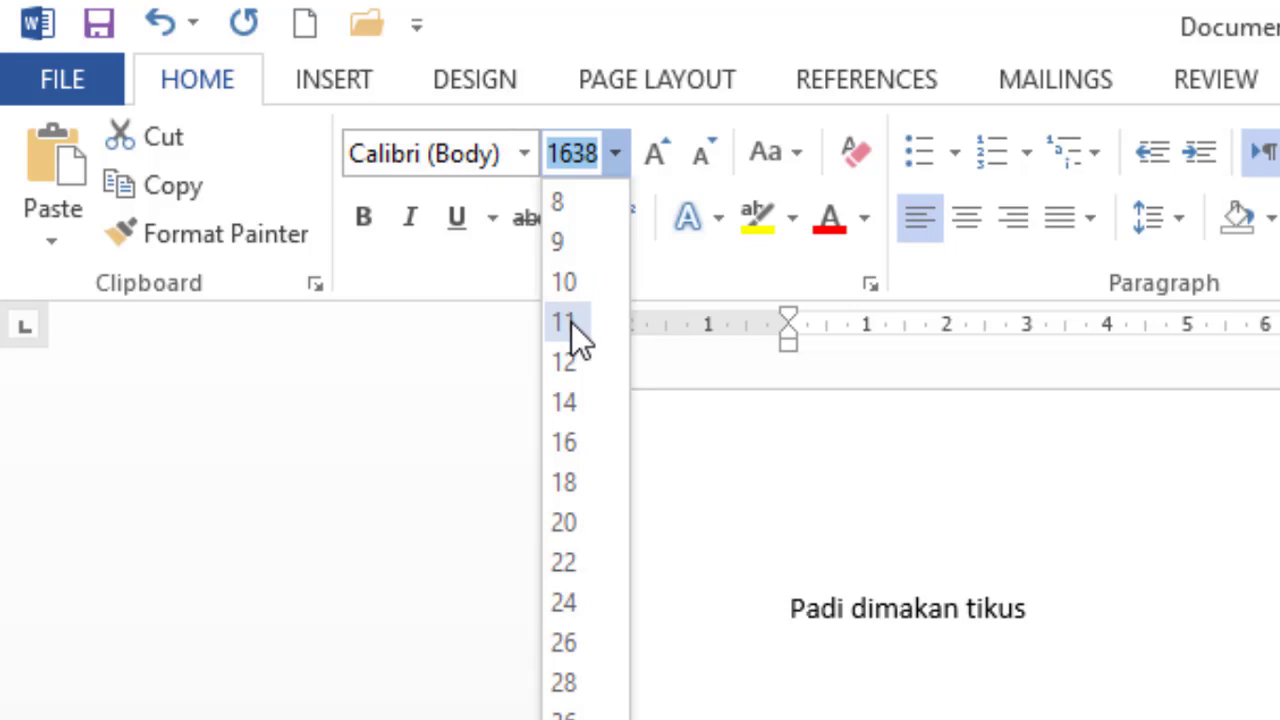
click(571, 322)
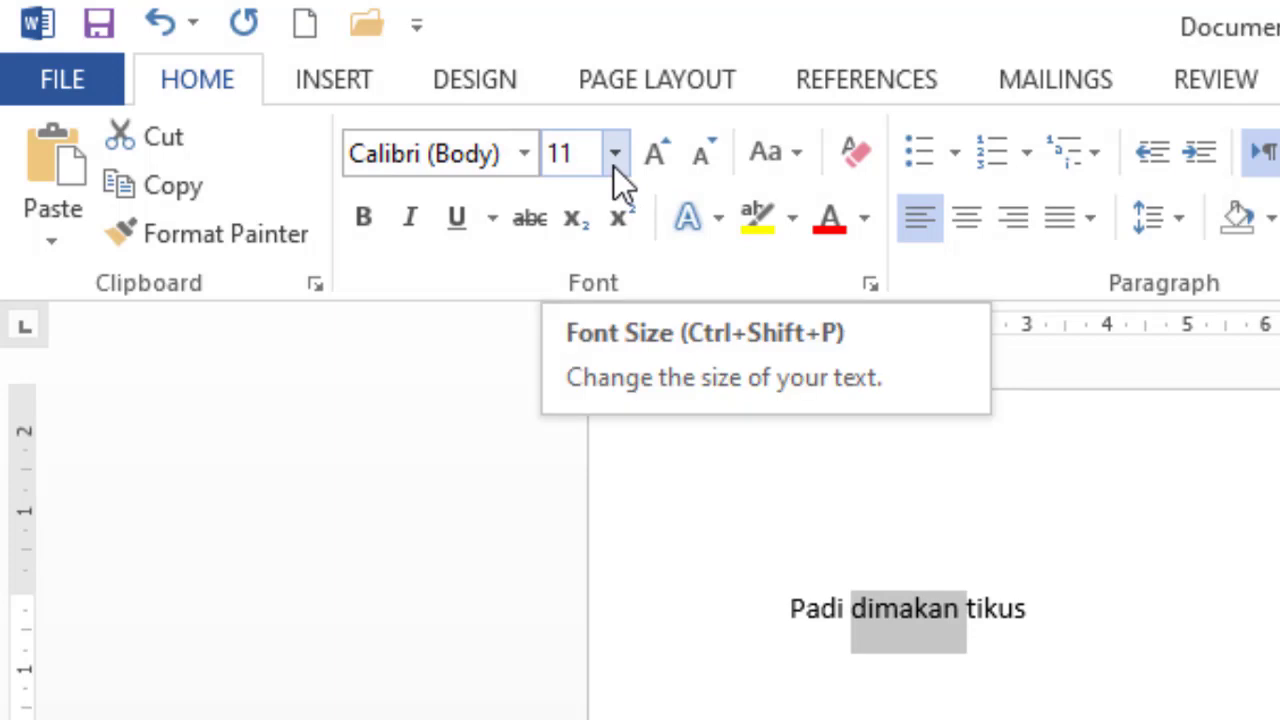
Enlarge the selected word "dimakan" stepwise to font size 18 with Increase Font Size
click(664, 156)
click(664, 156)
click(664, 155)
click(664, 155)
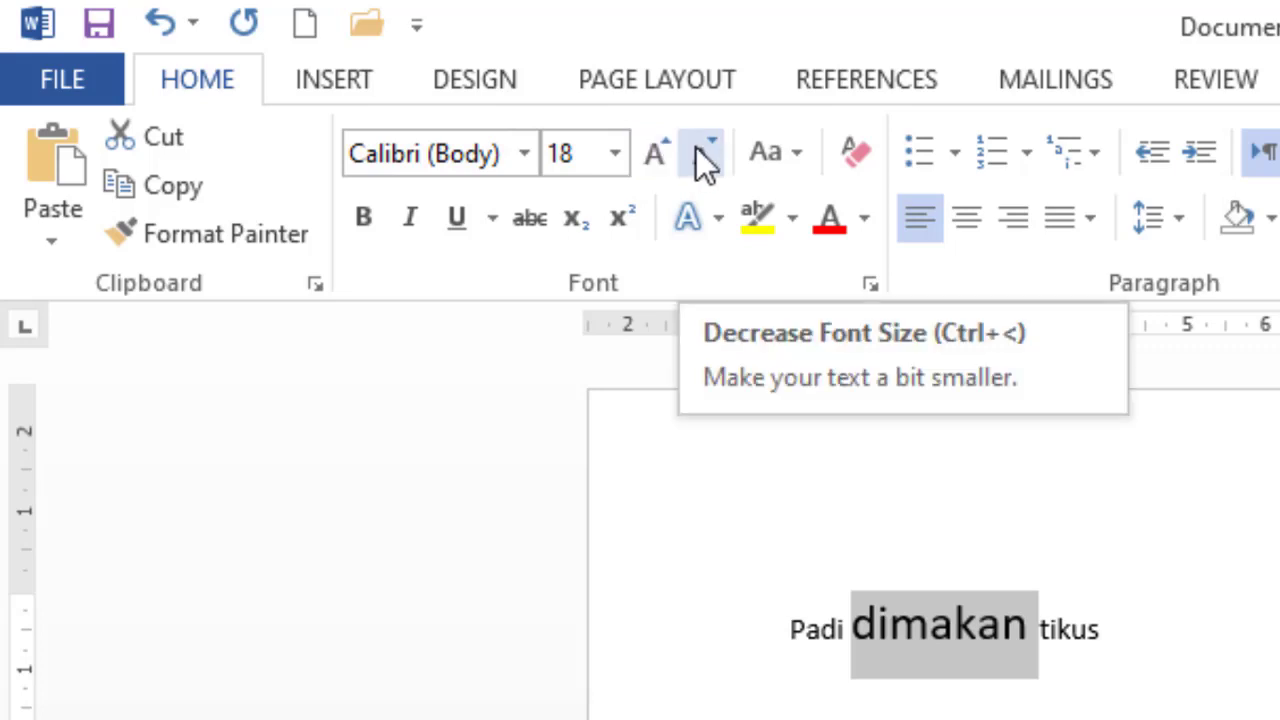
Shrink the selected word "dimakan" stepwise to font size 10 with Decrease Font Size
click(698, 150)
click(698, 150)
click(698, 150)
click(698, 150)
click(698, 150)
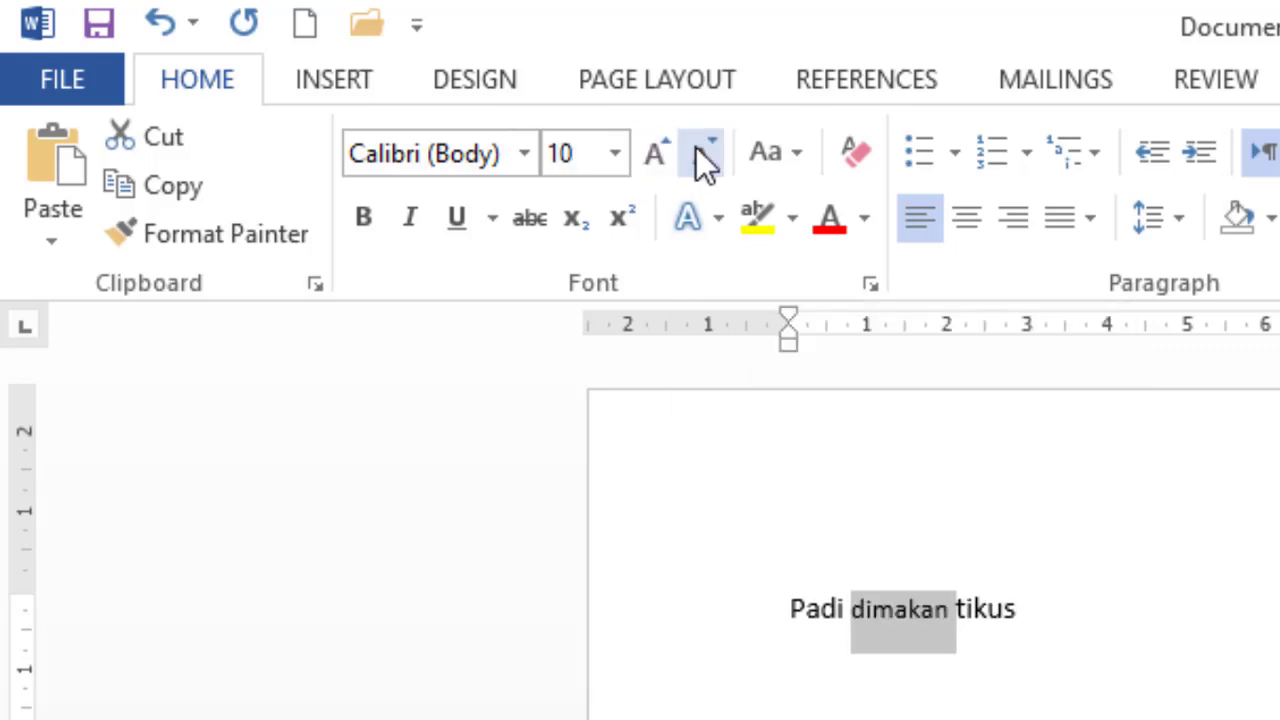
Enlarge the selected word "dimakan" stepwise to font size 20 and make it bold
click(615, 155)
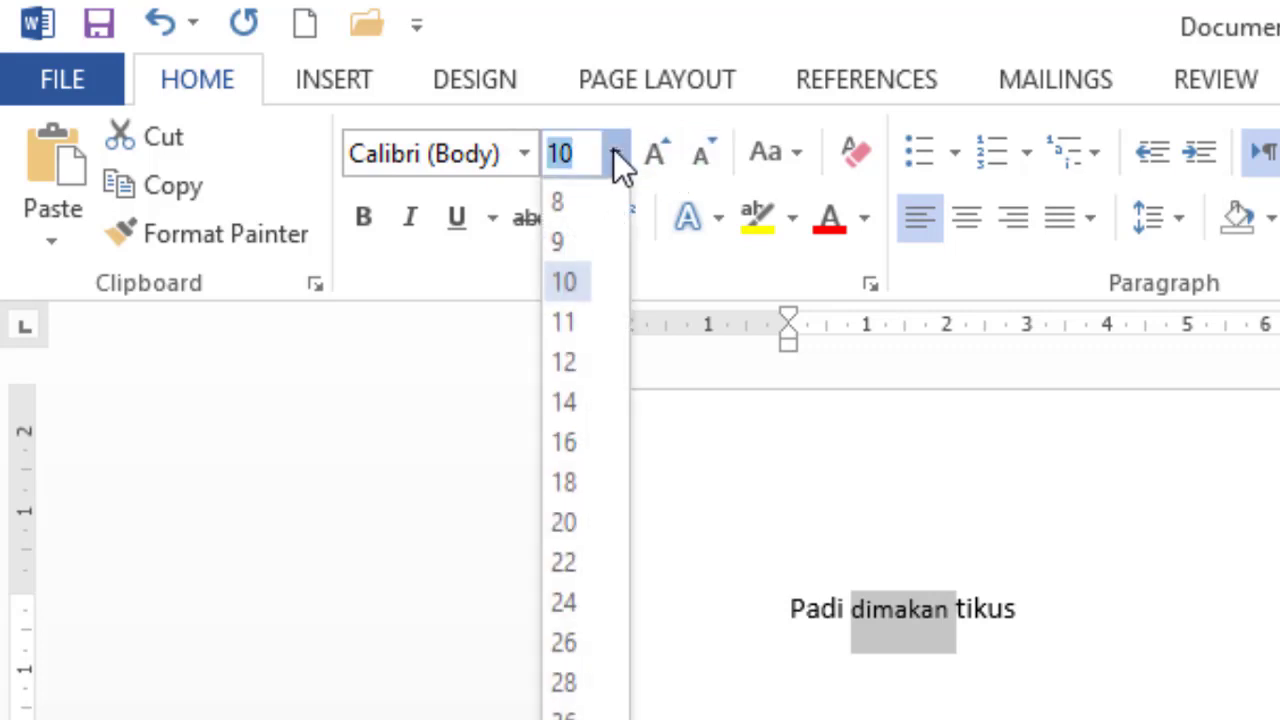
click(617, 157)
click(662, 156)
click(667, 157)
click(667, 158)
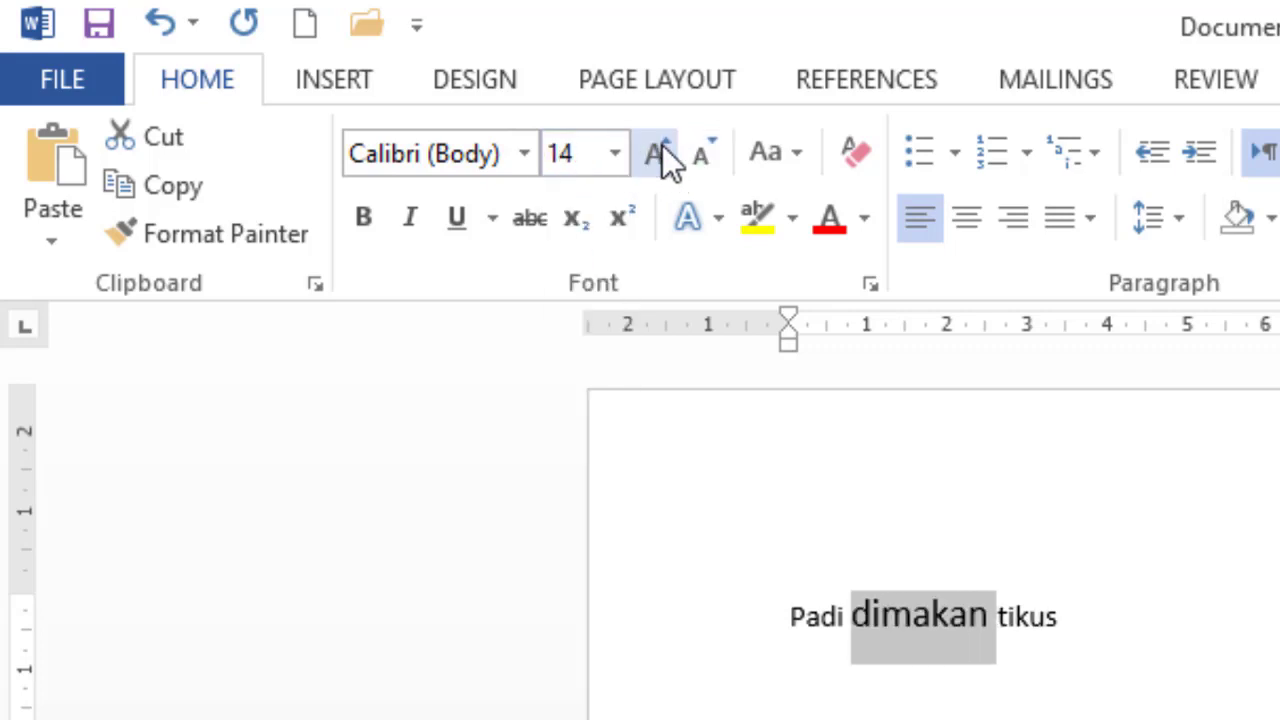
click(663, 158)
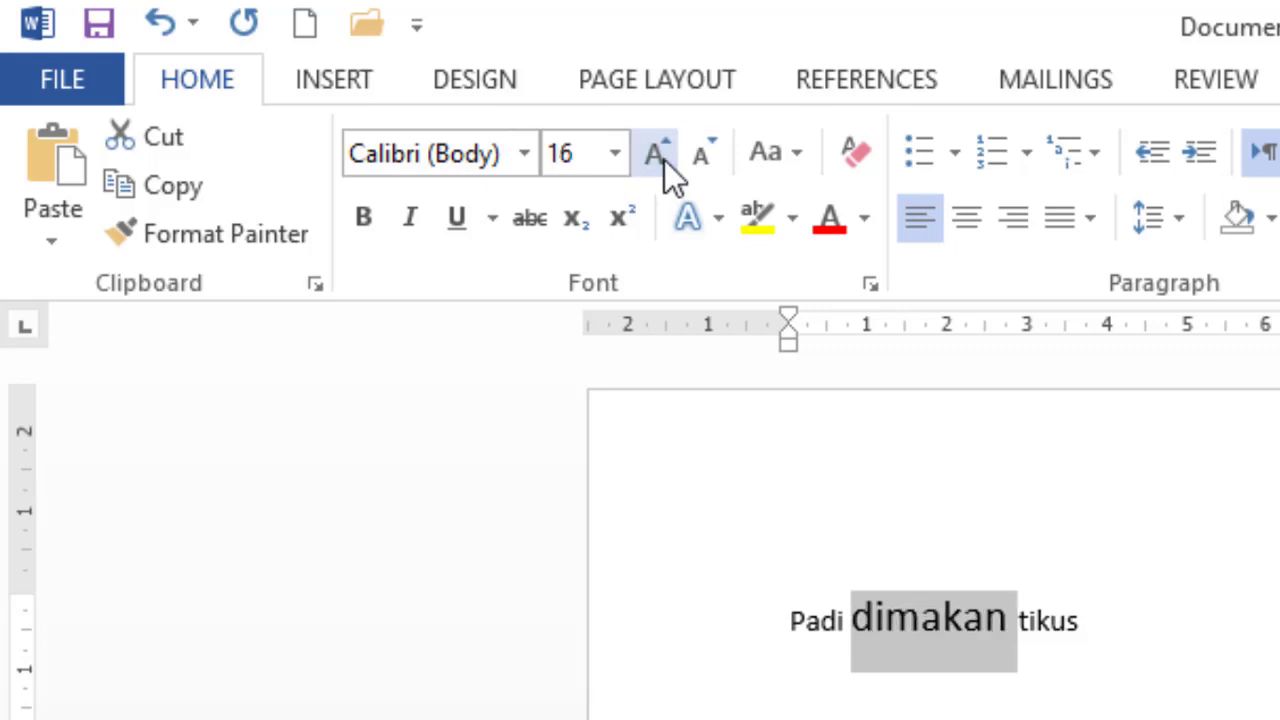
click(663, 158)
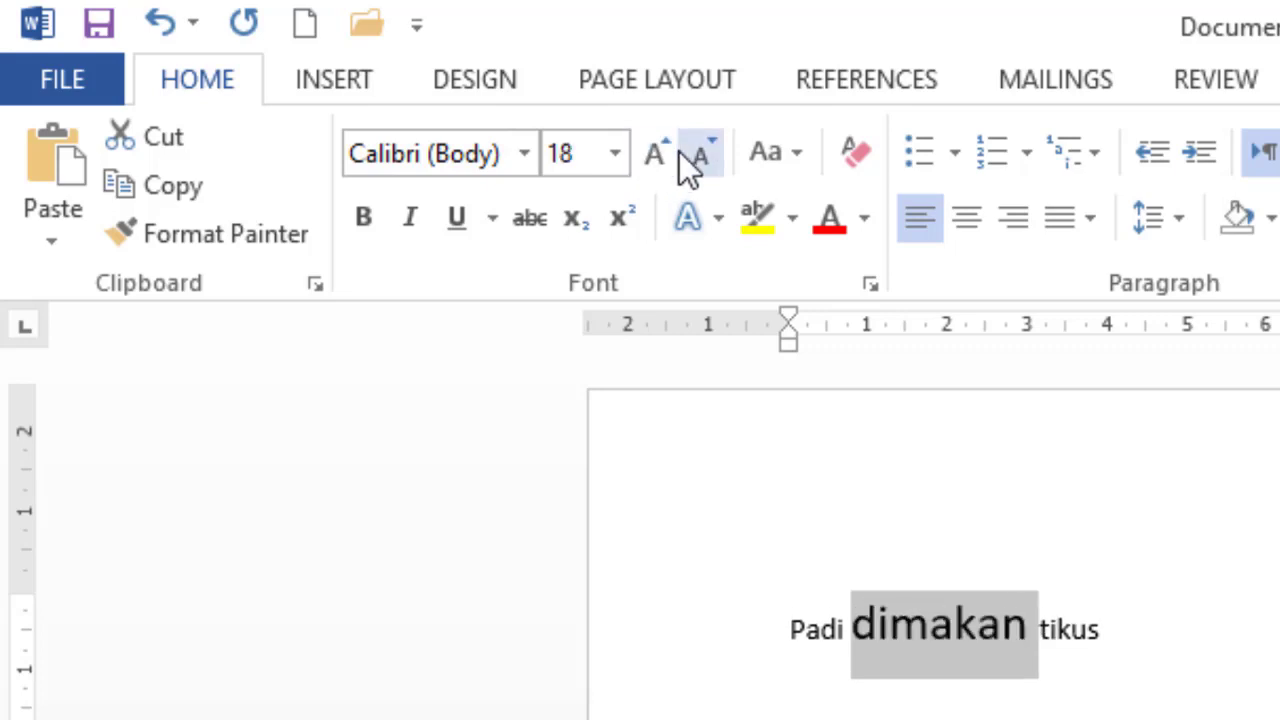
click(664, 158)
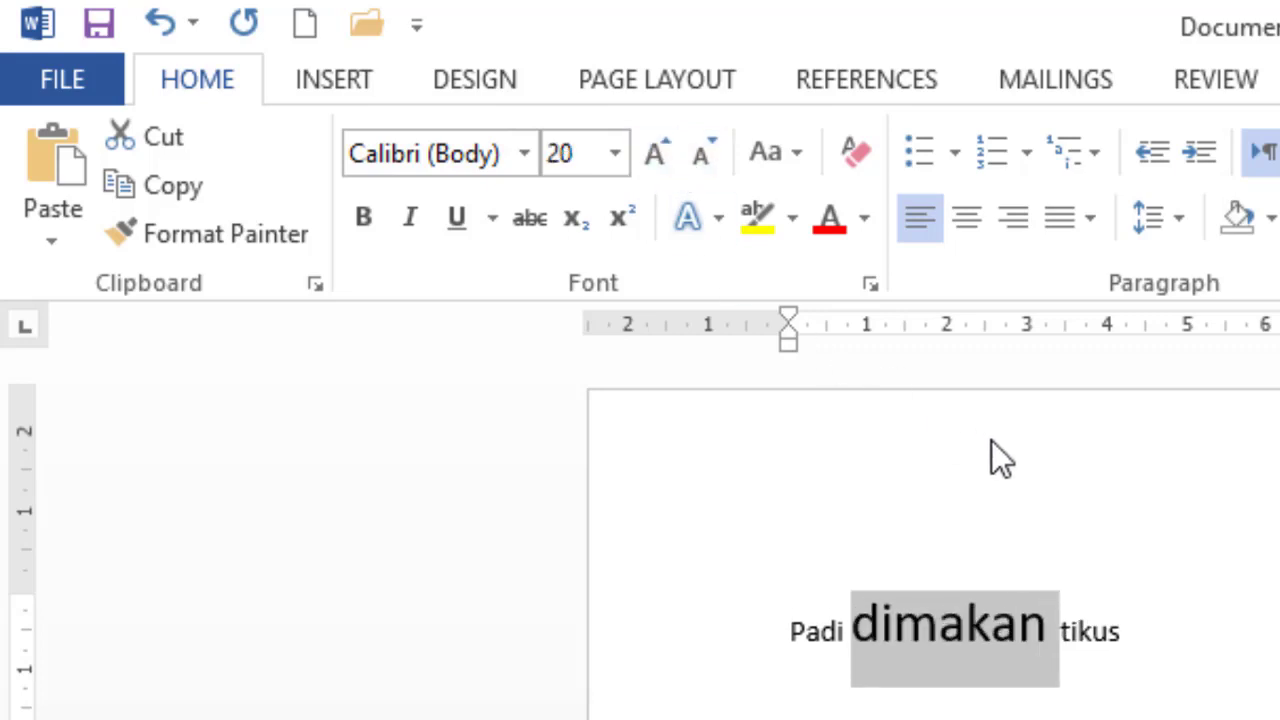
click(381, 225)
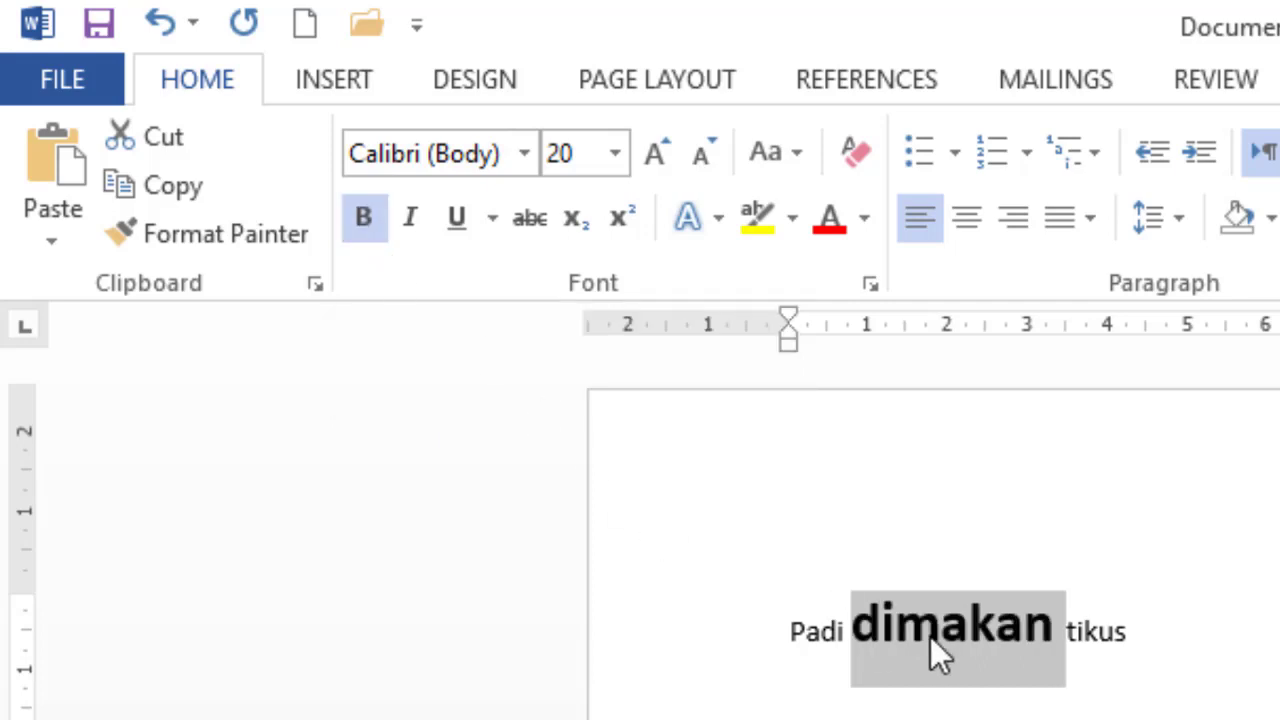
Toggle bold off and on twice for the selected word "dimakan", leaving it bold, and make it italic
click(381, 219)
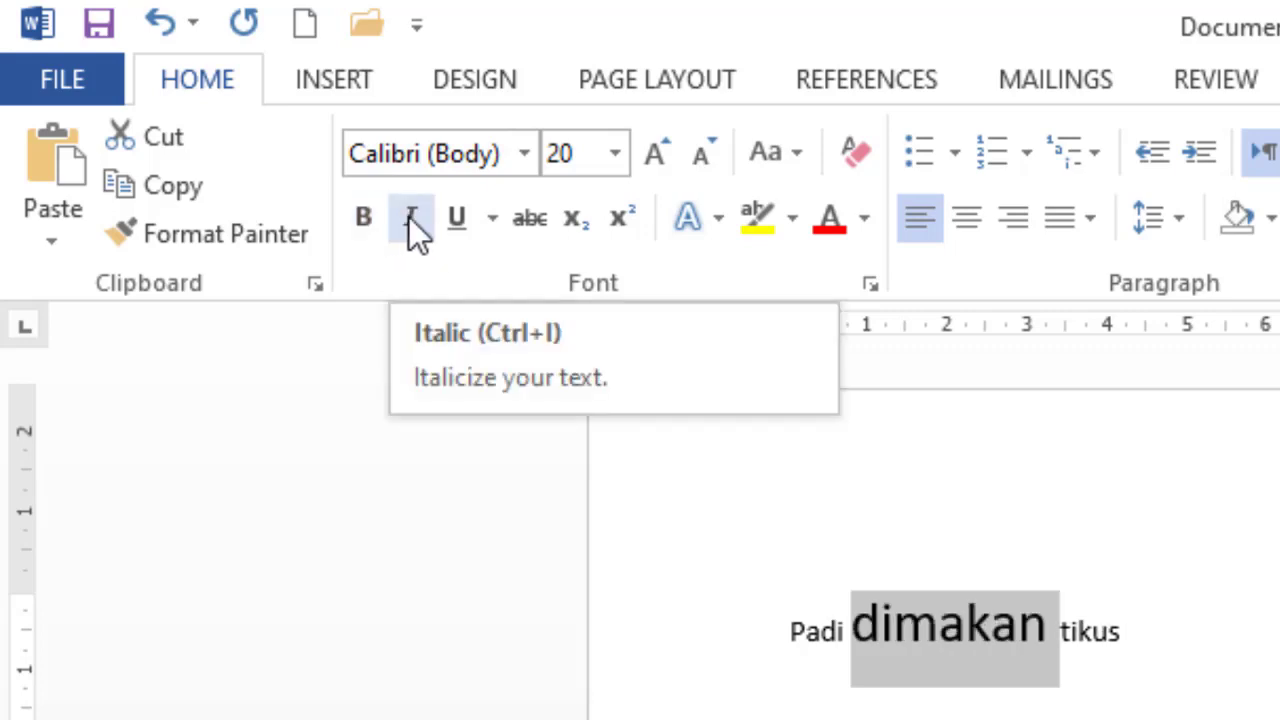
click(366, 218)
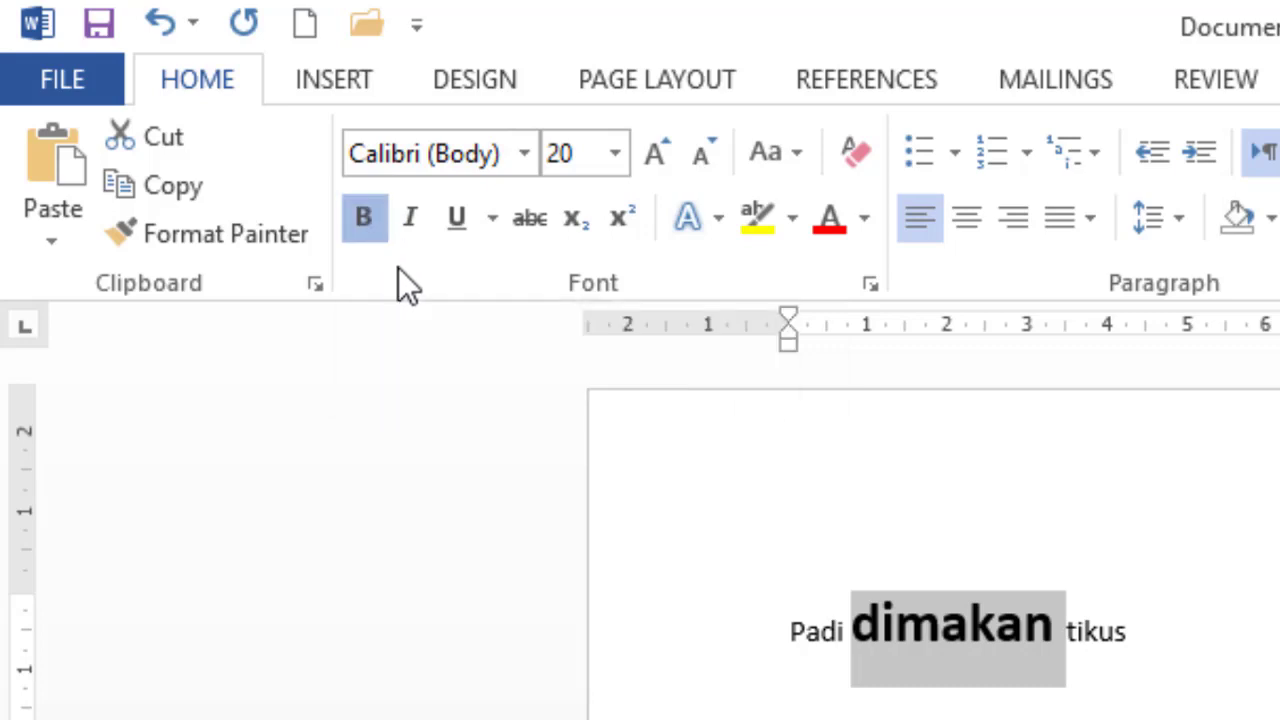
key(ctrl+b)
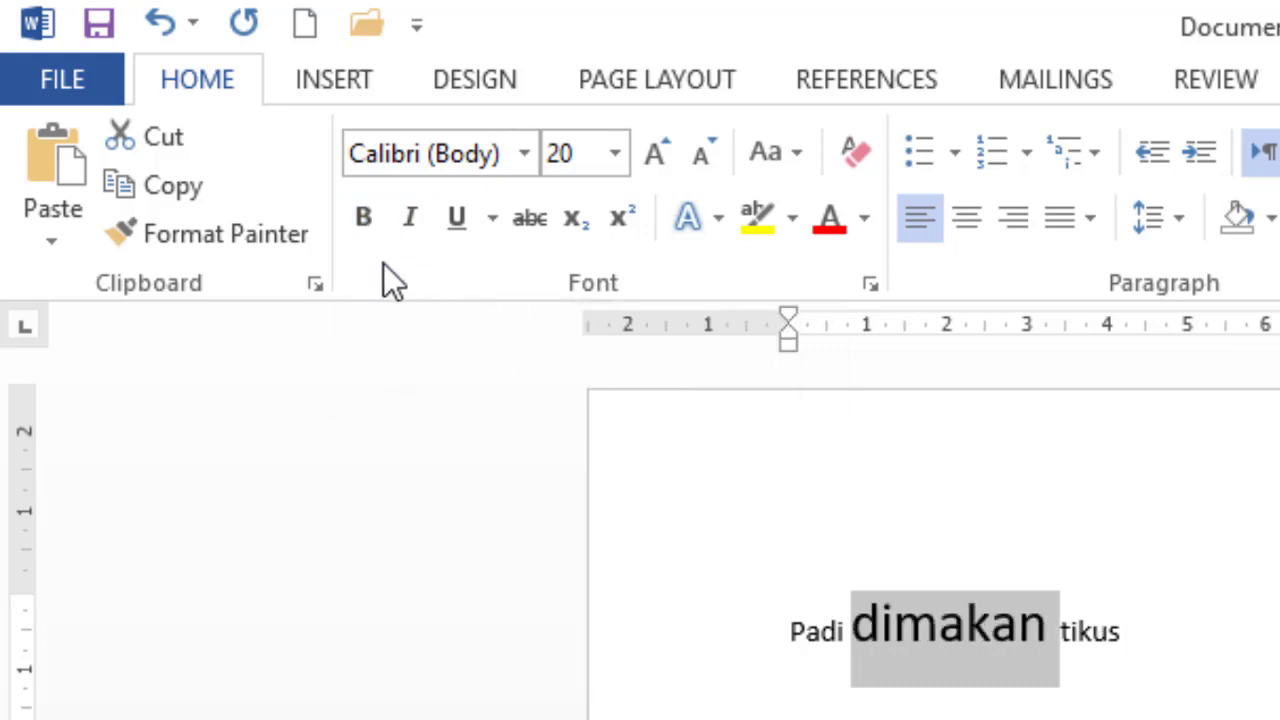
click(360, 236)
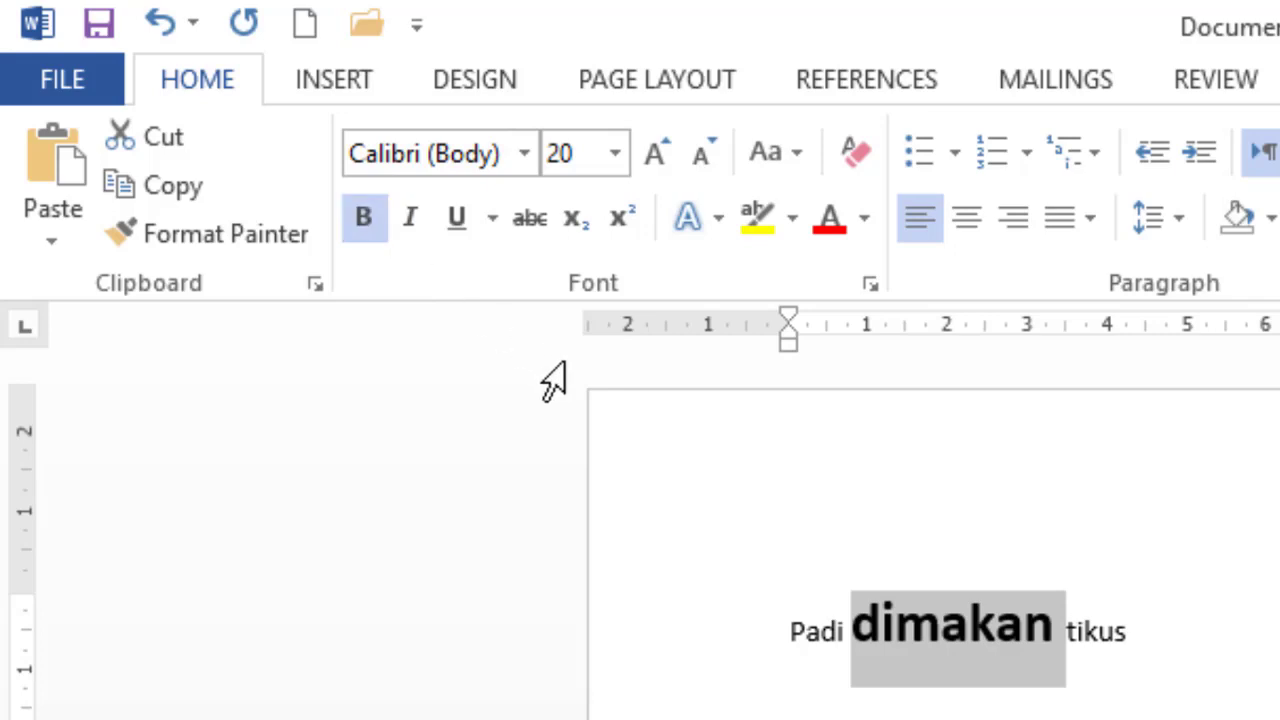
click(411, 225)
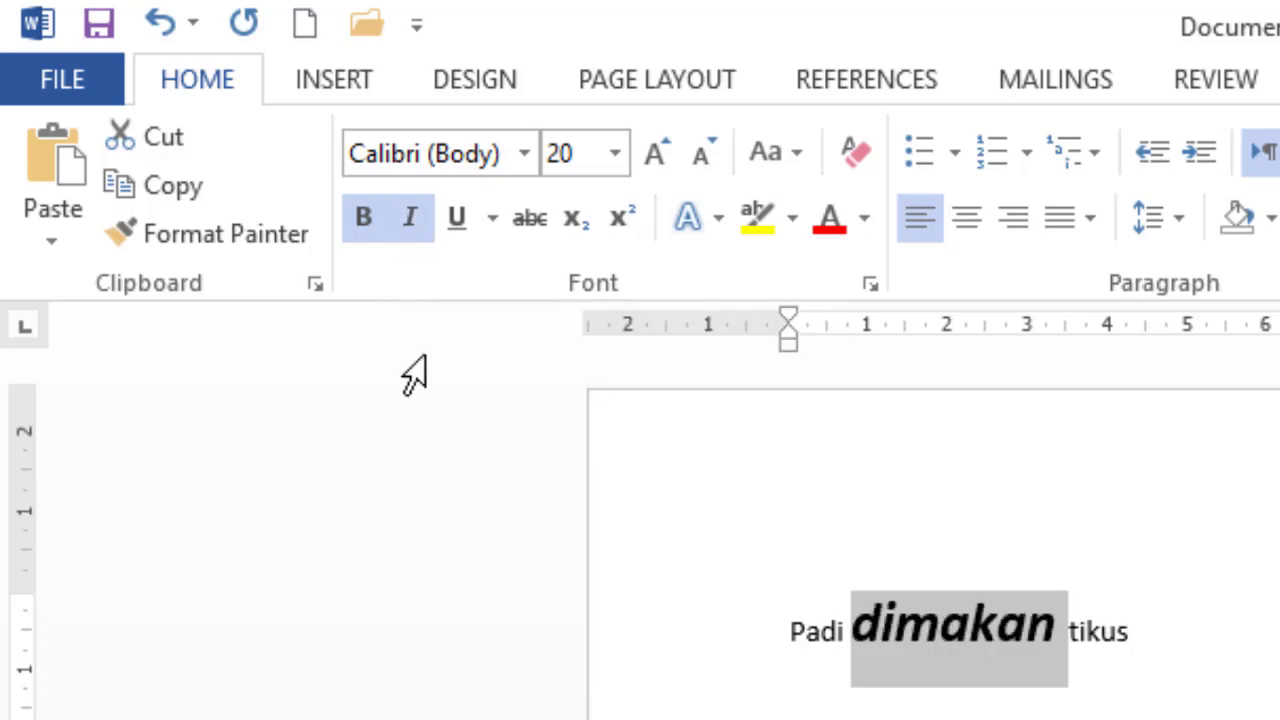
Try underline and then strikethrough on the selected word "dimakan", removing each effect again
click(466, 228)
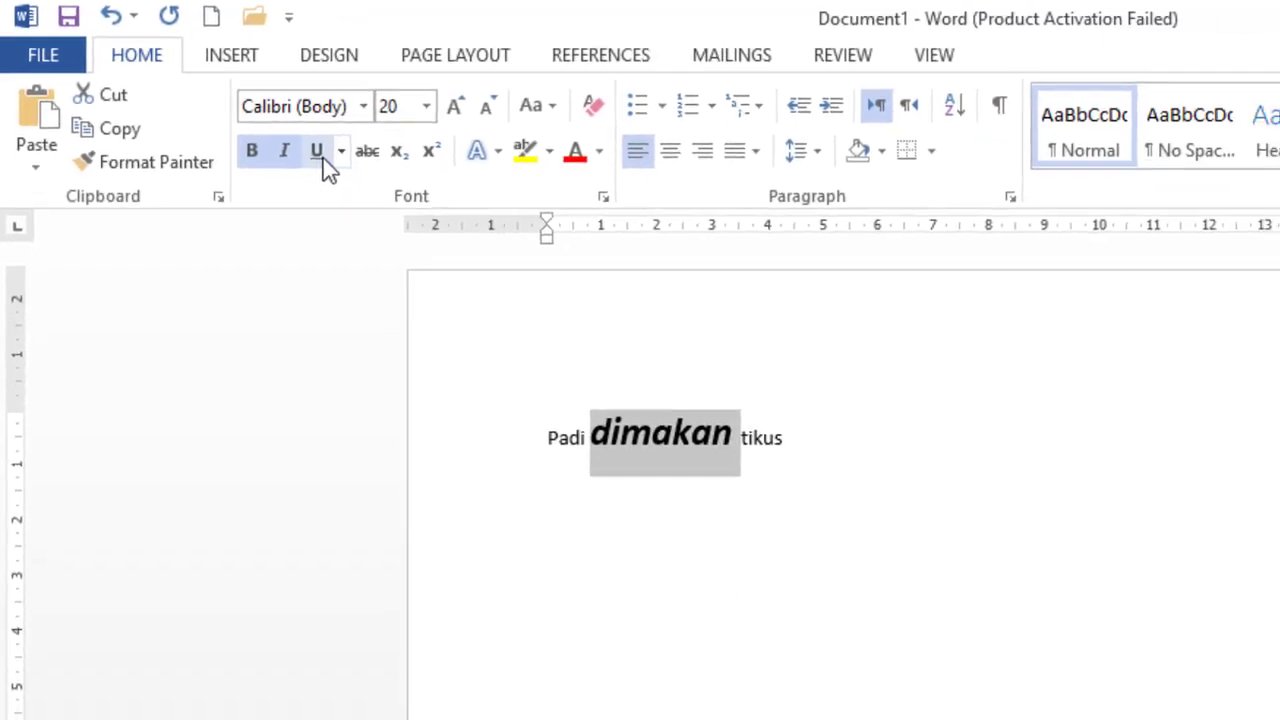
click(322, 156)
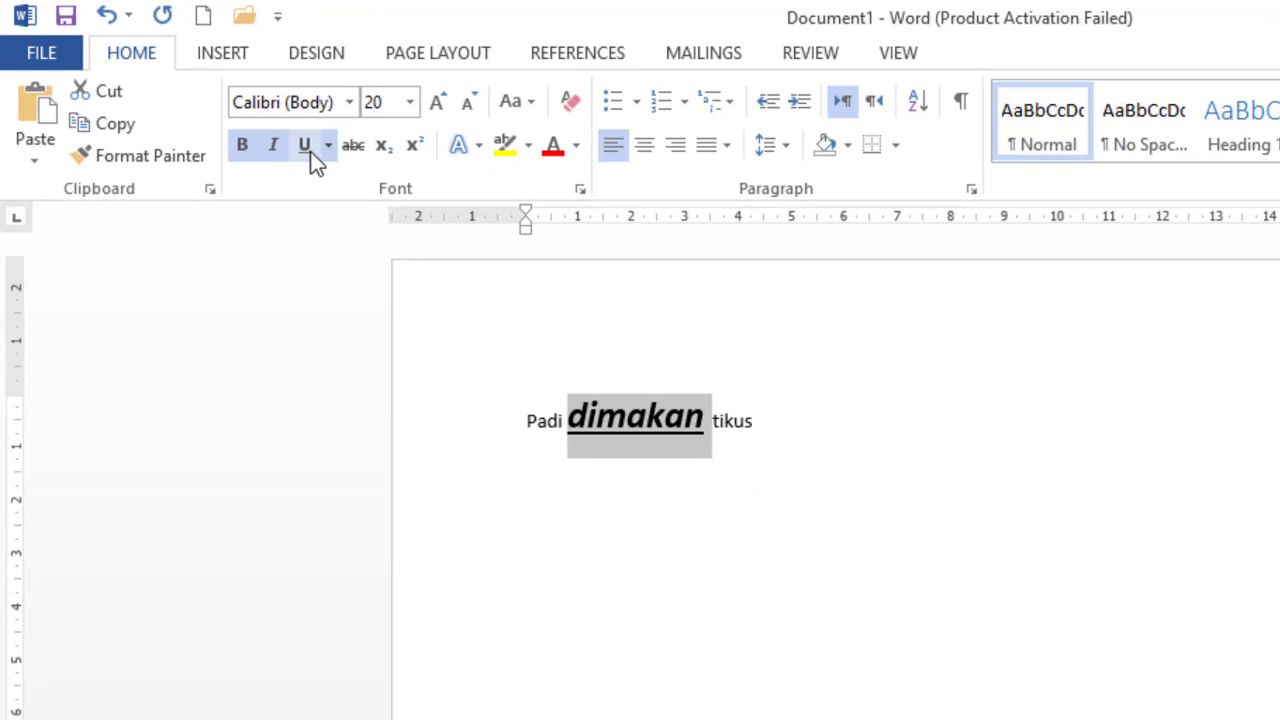
click(310, 151)
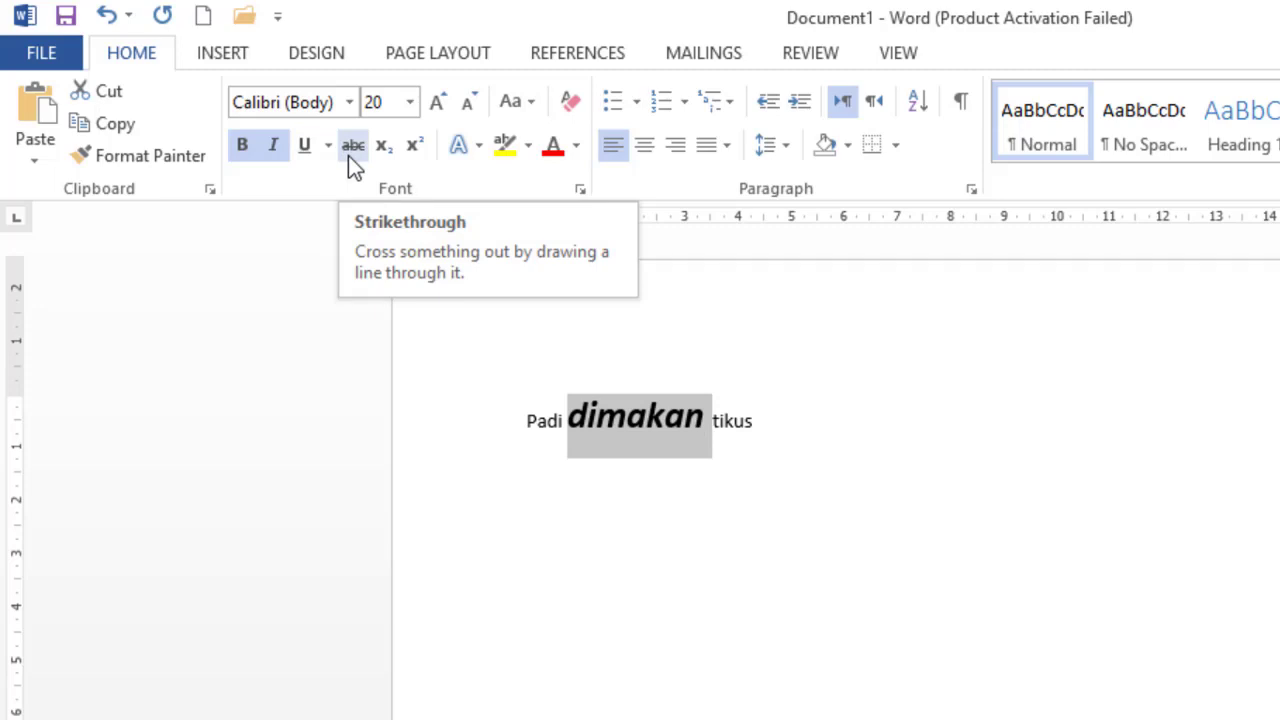
click(354, 145)
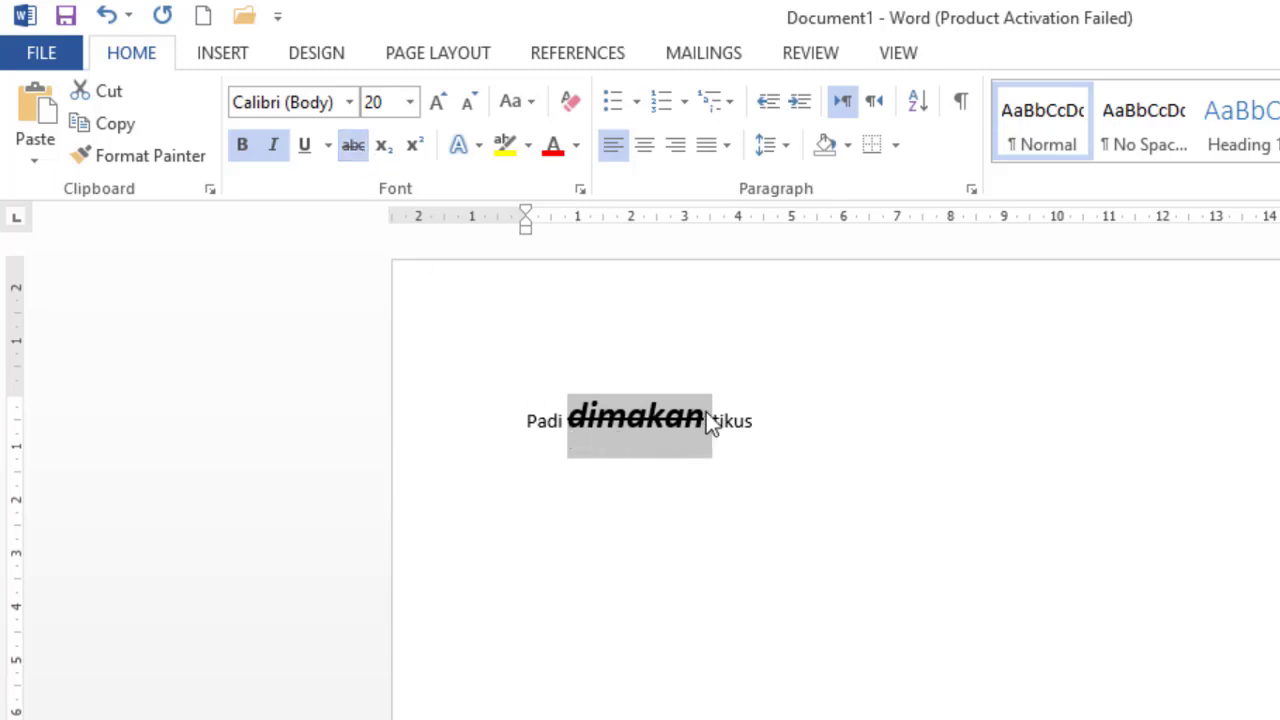
click(354, 147)
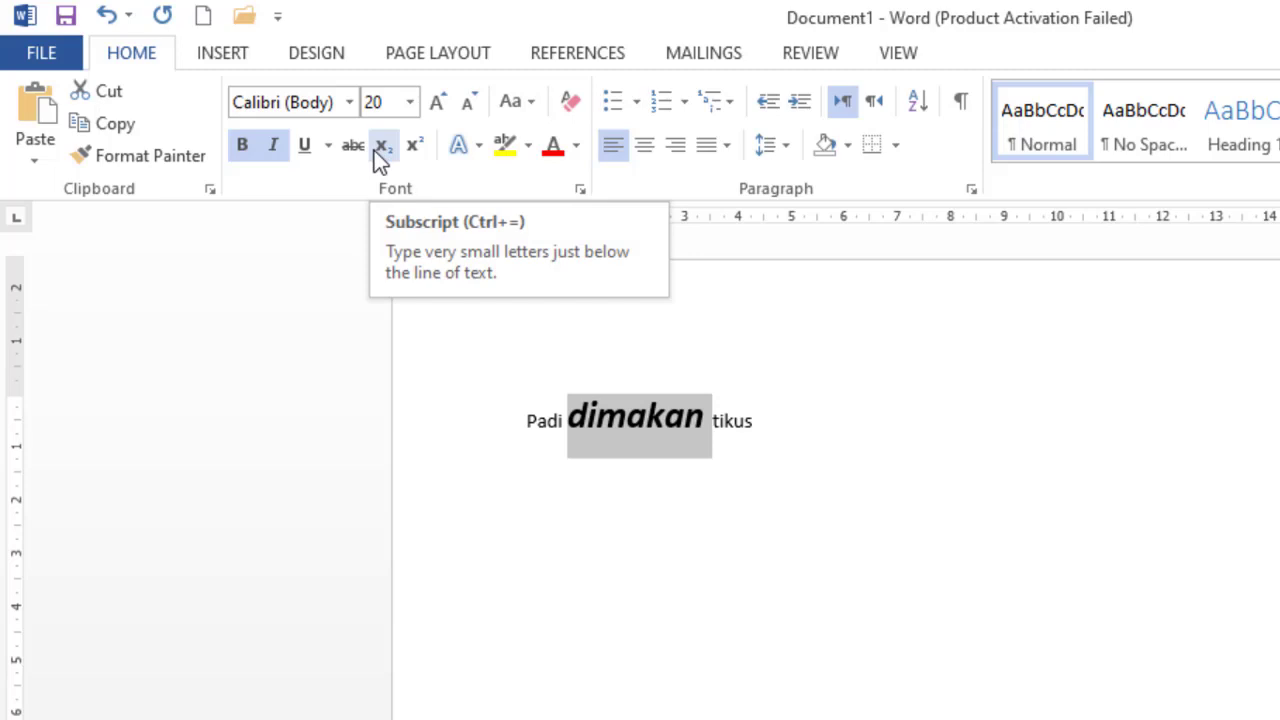
Write "H2O" in a new paragraph below the sentence and set it to font size 36
click(760, 411)
key(Return)
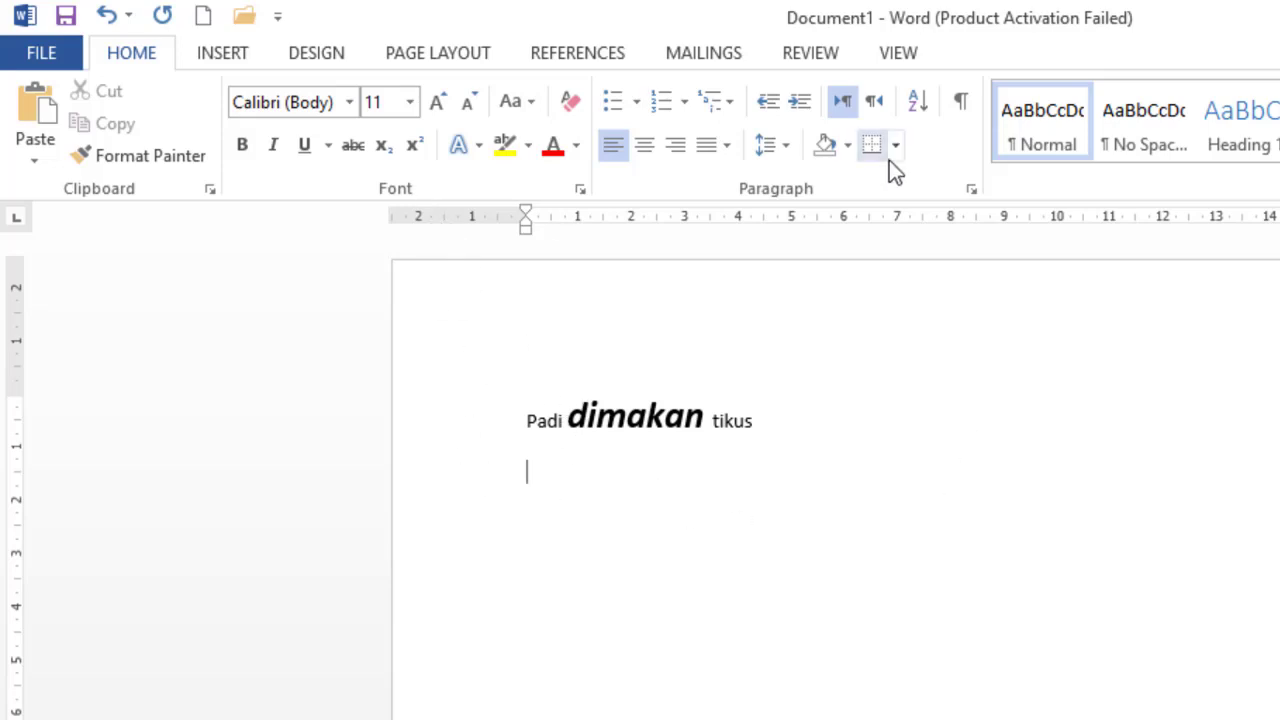
text(H2O)
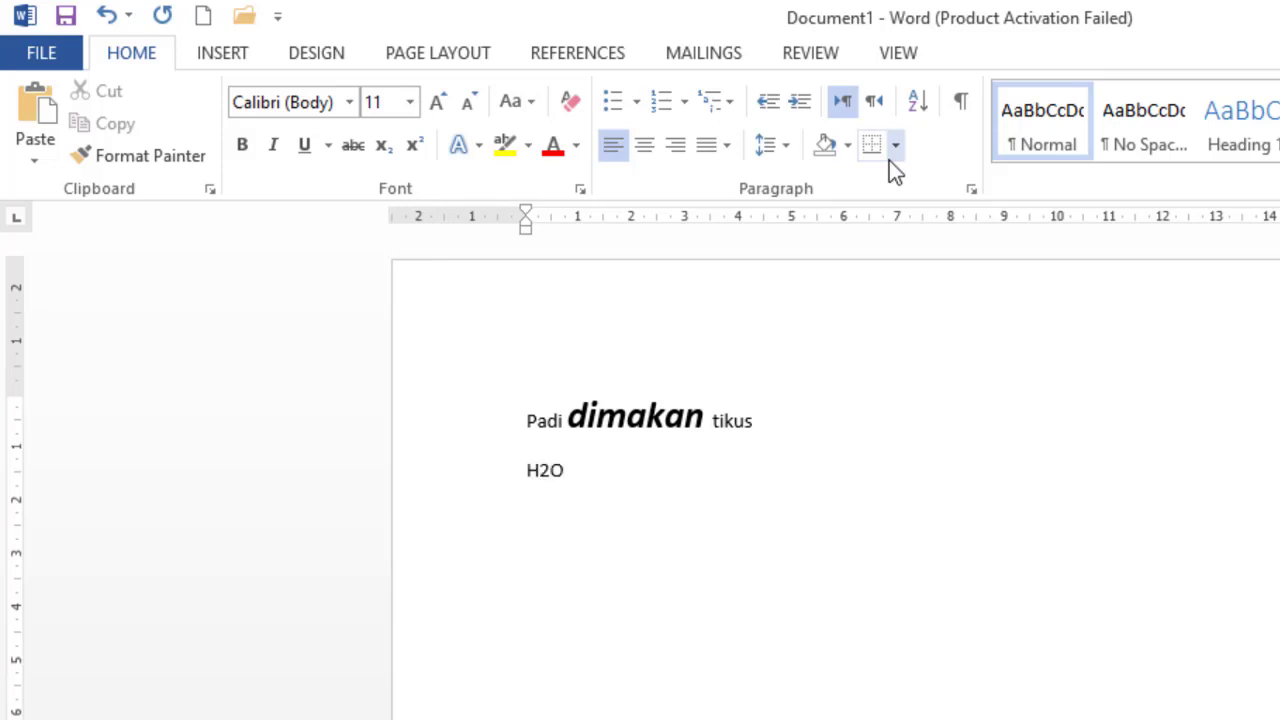
click(446, 477)
click(404, 104)
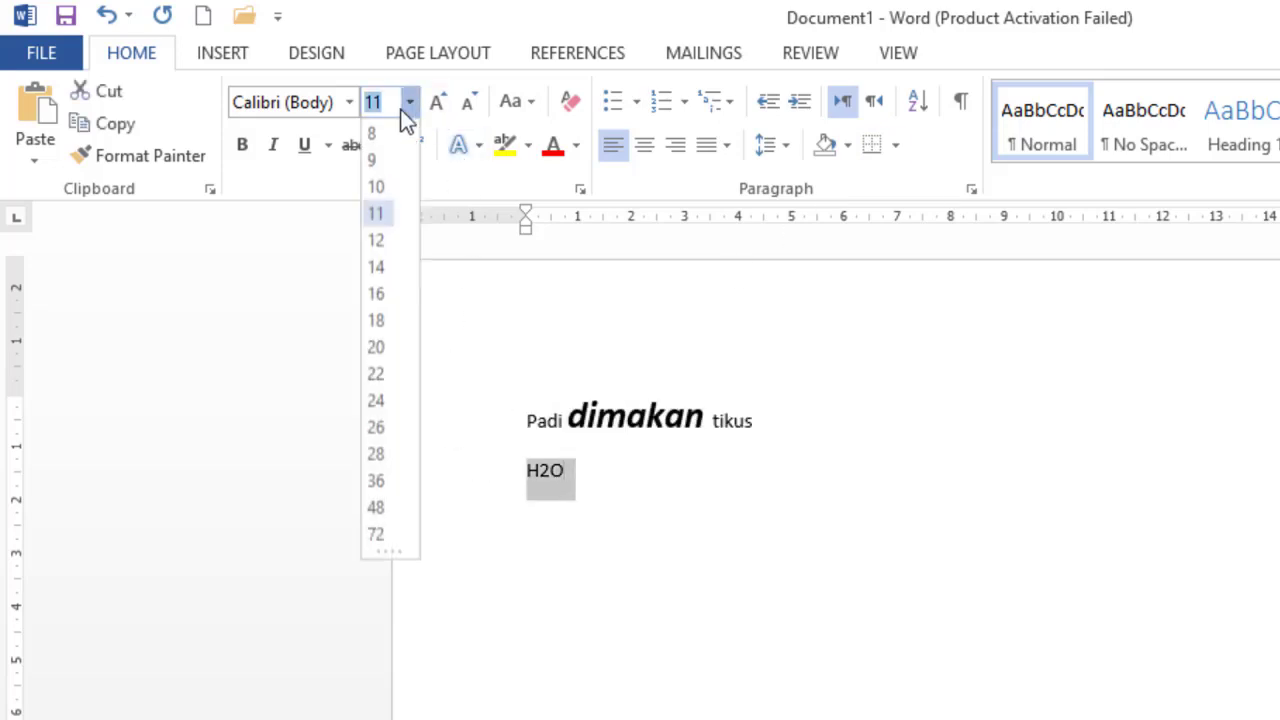
click(375, 481)
Format the 2 in "H2O" as subscript
click(605, 512)
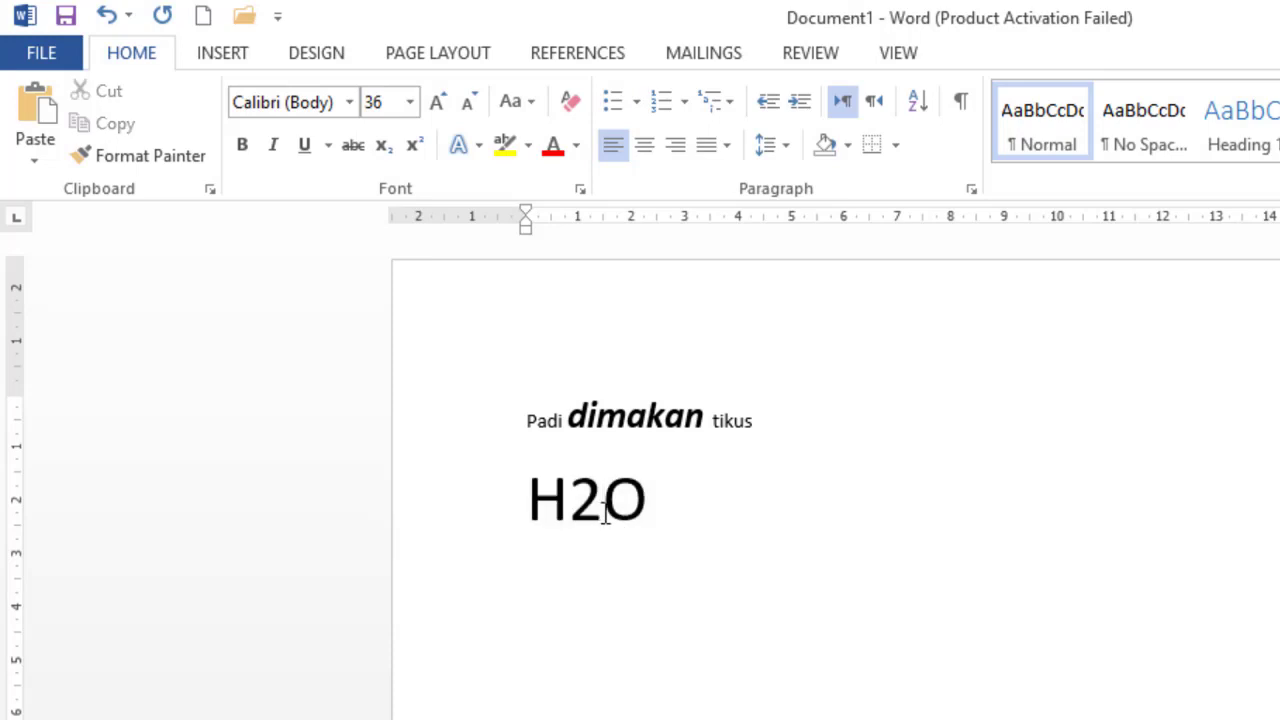
drag(605, 512, 574, 523)
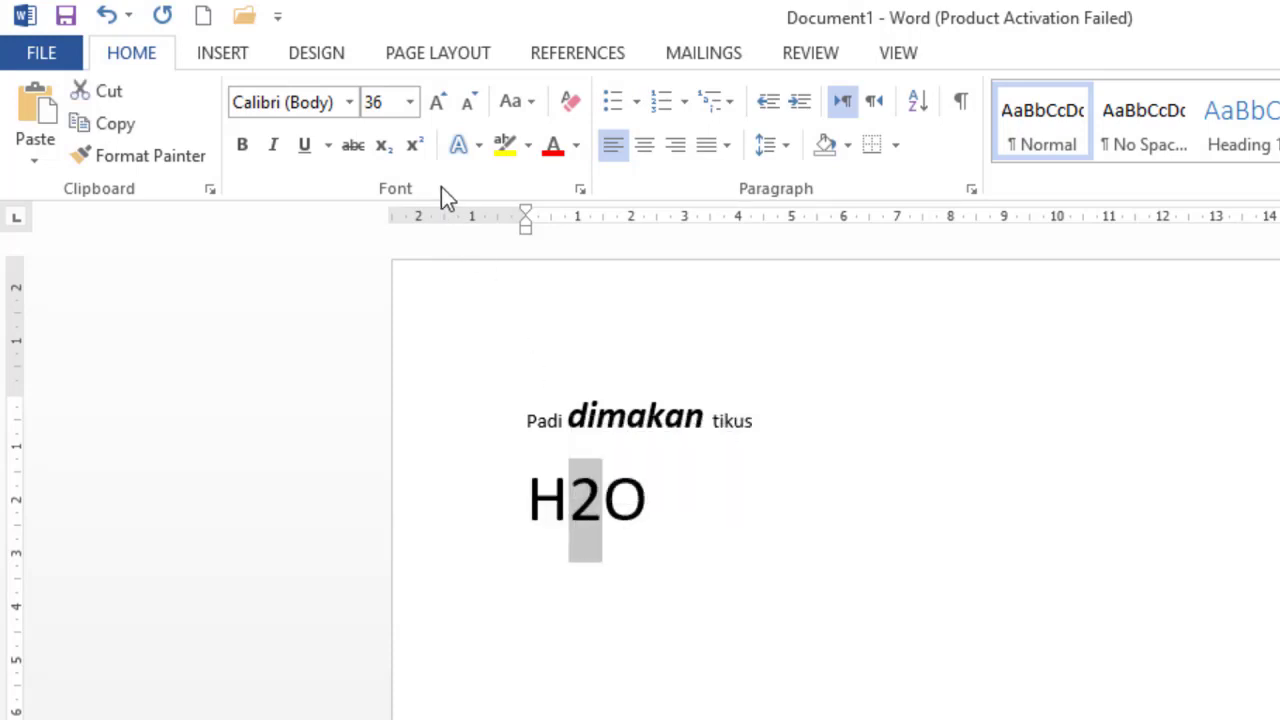
click(393, 155)
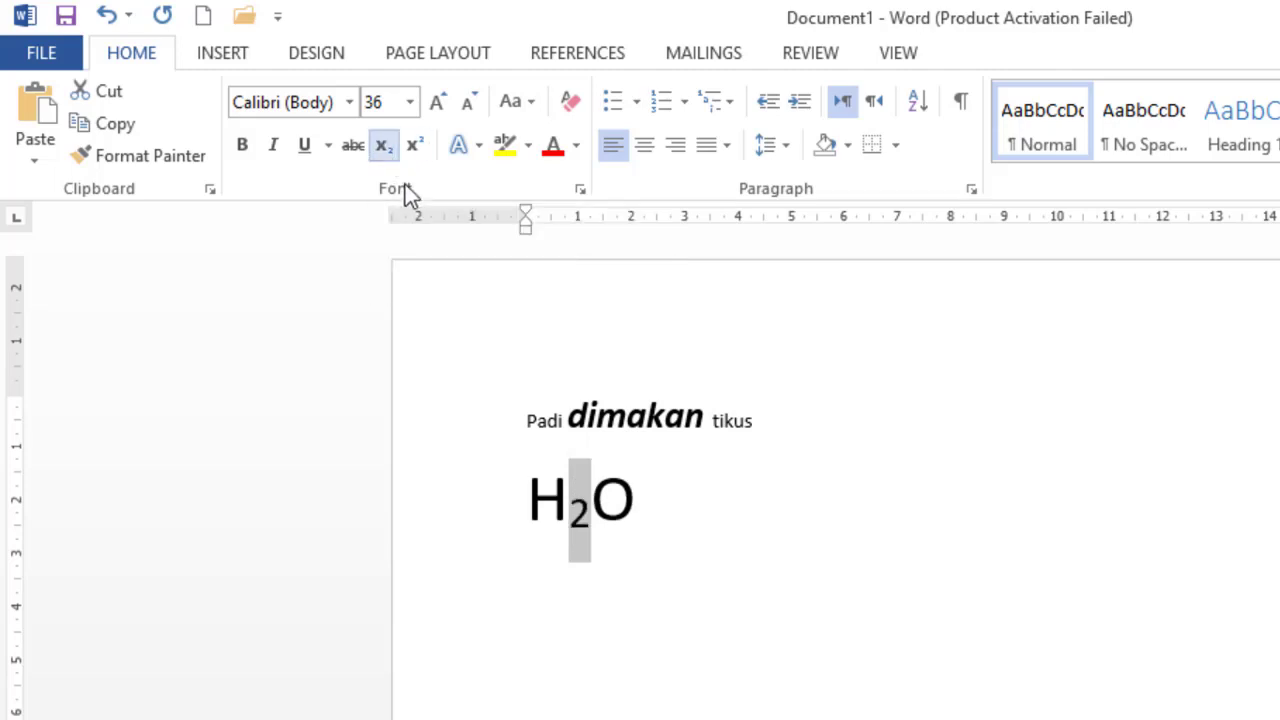
click(593, 540)
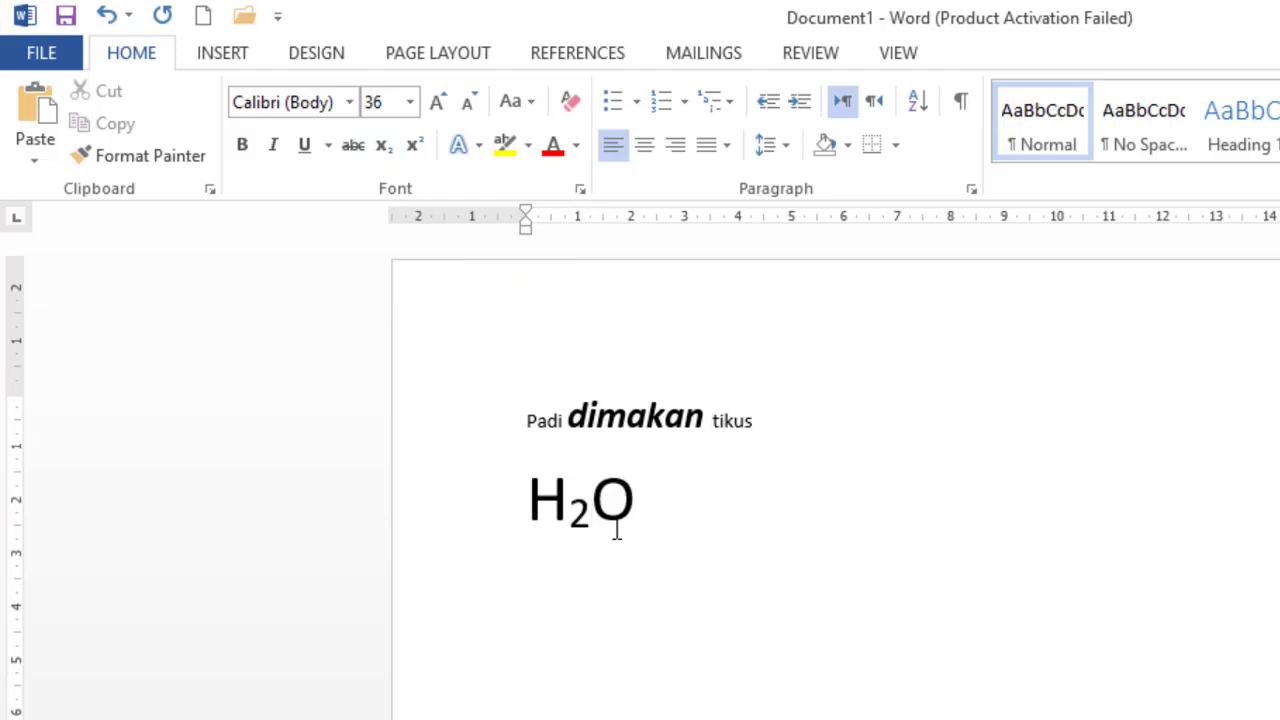
Add "O2" after the H2O formula and format its 2 as subscript
click(720, 520)
text(O2)
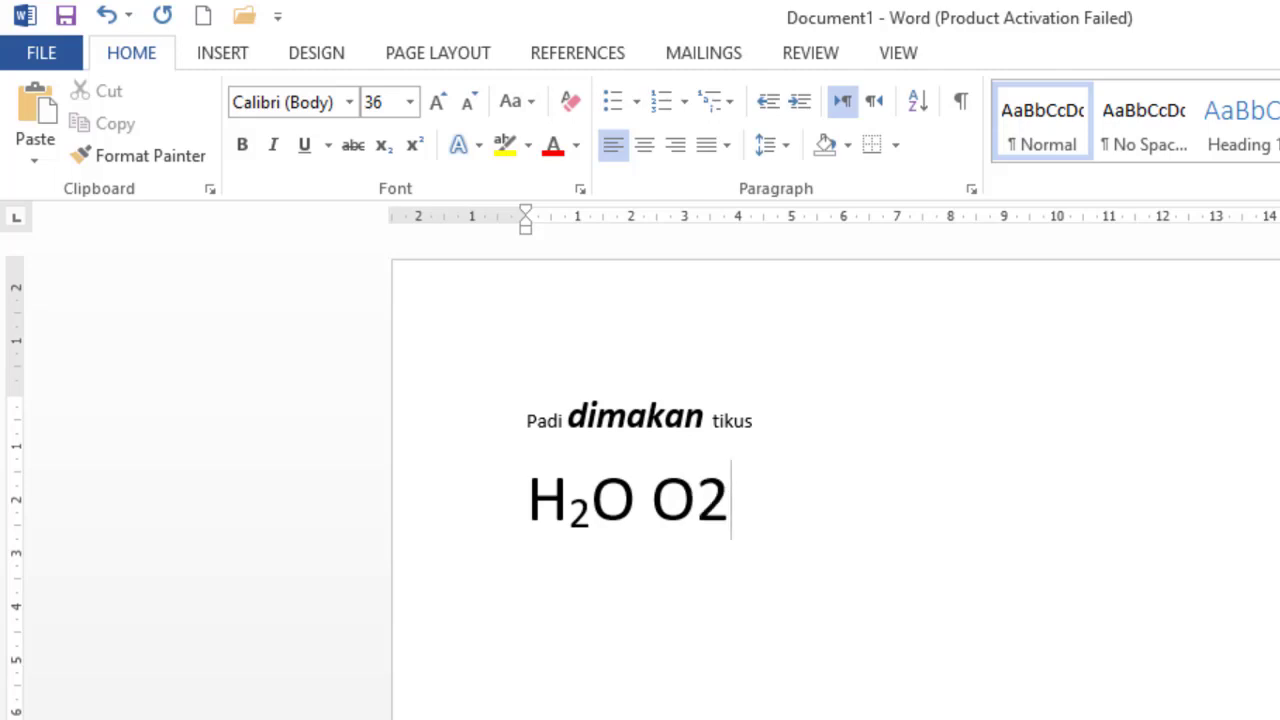
drag(719, 518, 706, 510)
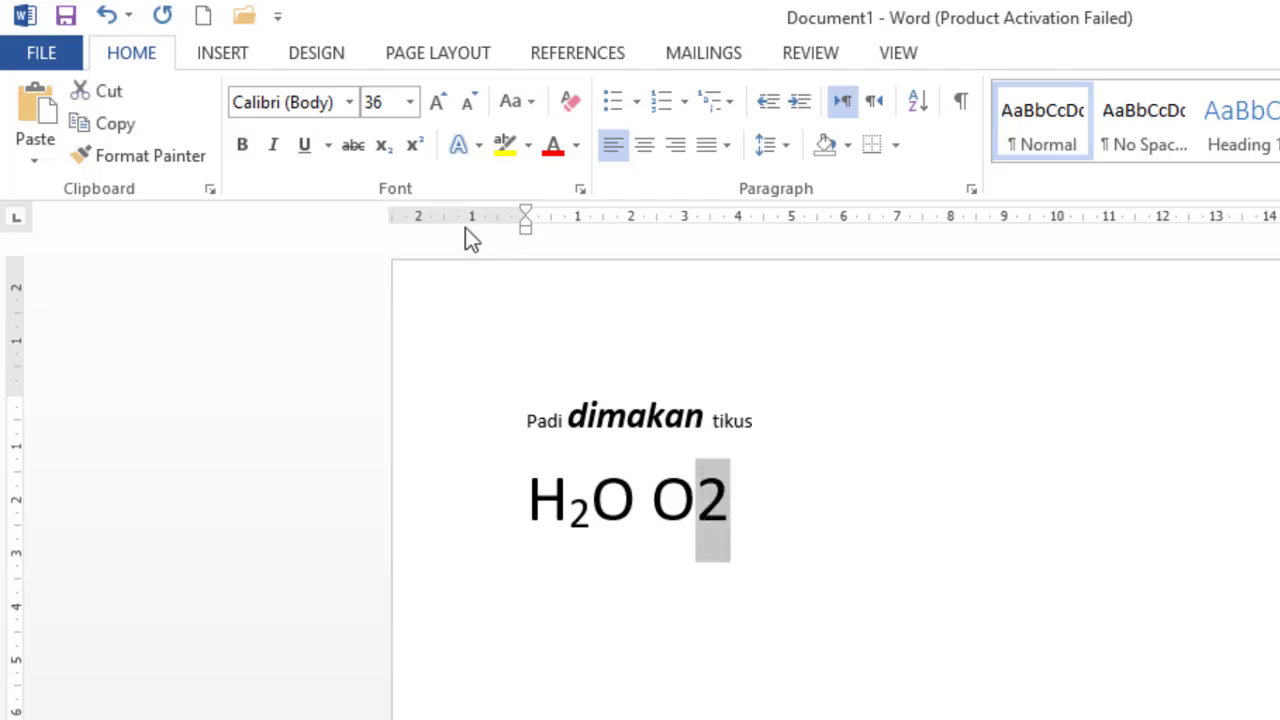
click(383, 146)
click(898, 596)
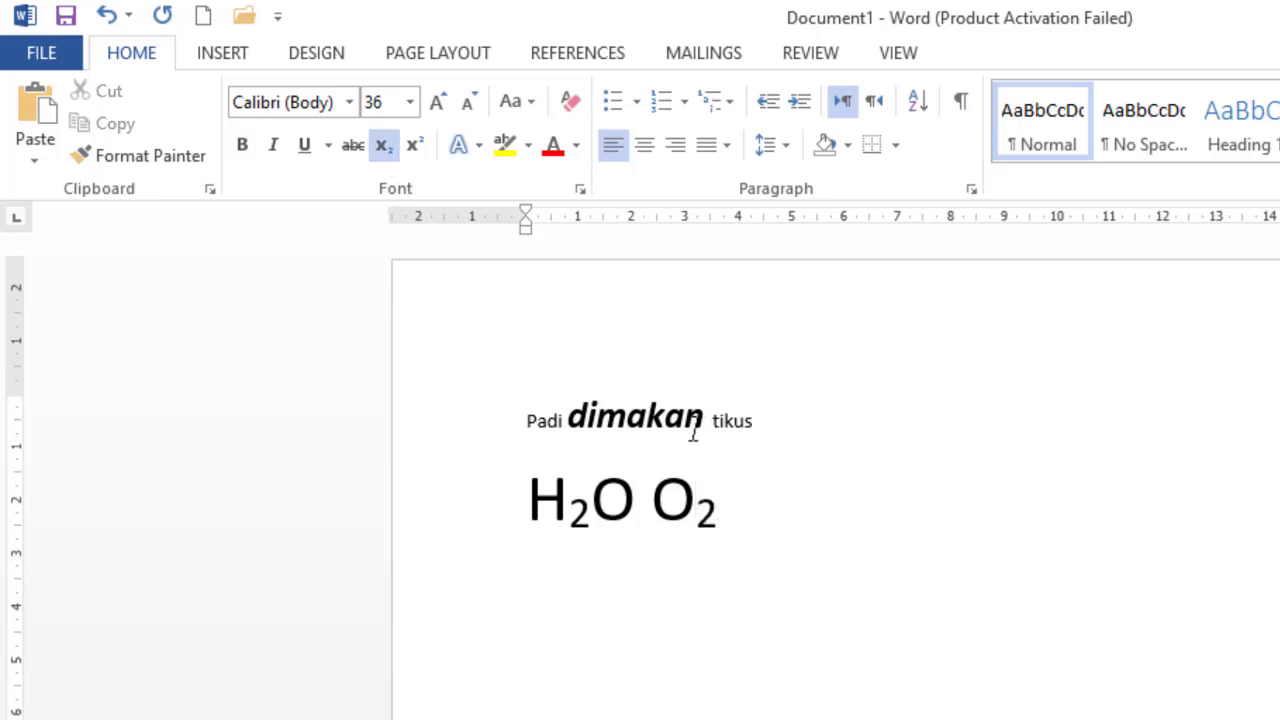
Try writing "asas" after the O2 formula with subscript still on, and delete it again
text(asas)
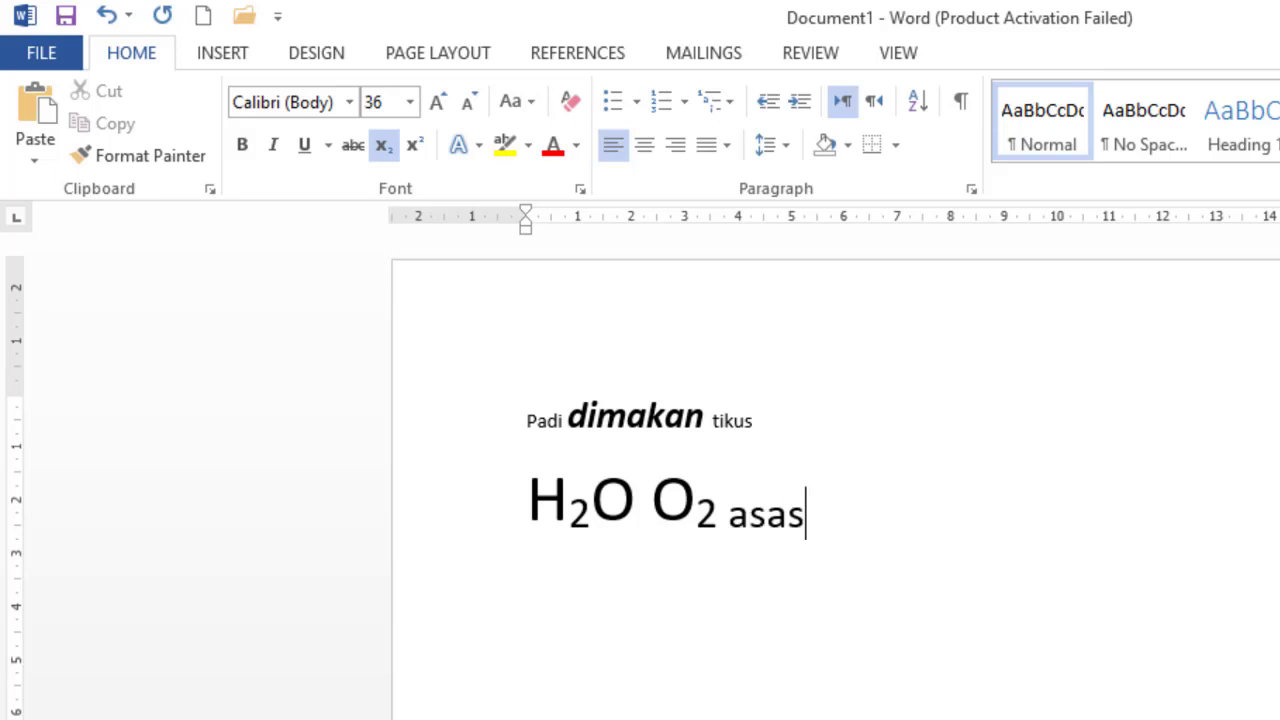
double_click(766, 506)
key(BackSpace)
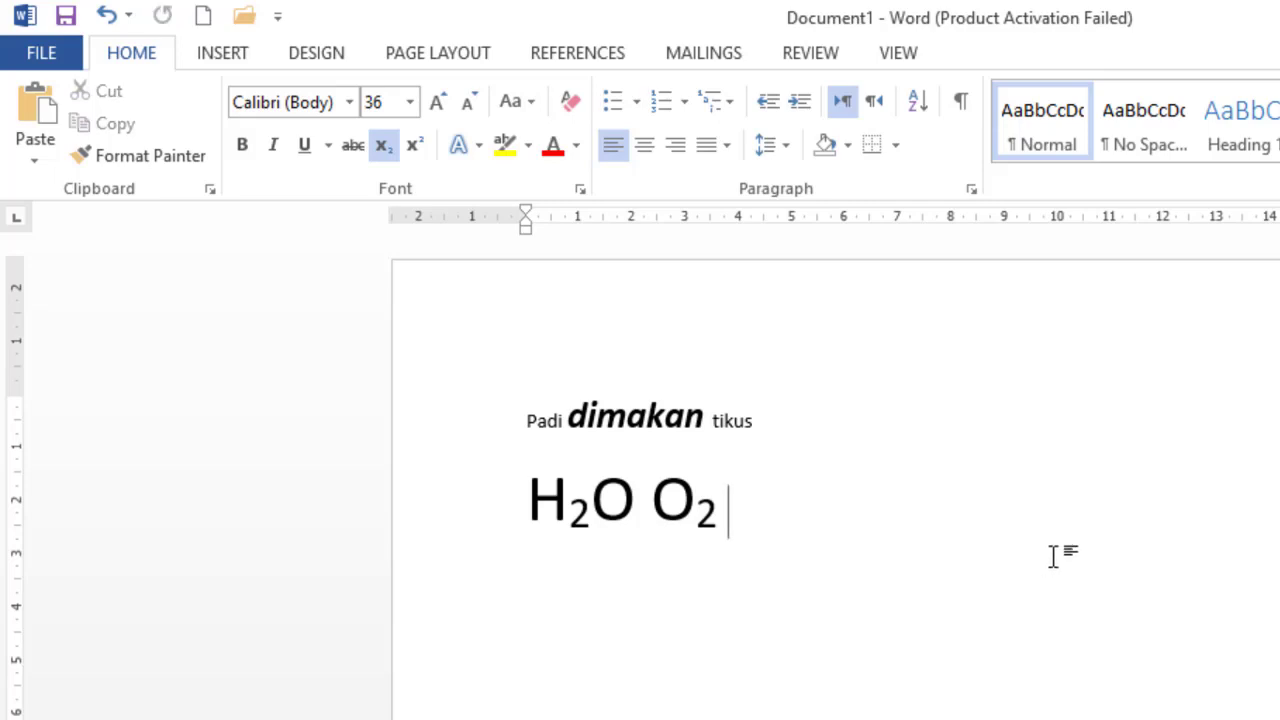
With subscript off, add "2002" after the O2 formula, make its final 2 superscript, and turn superscript off for further text
click(391, 152)
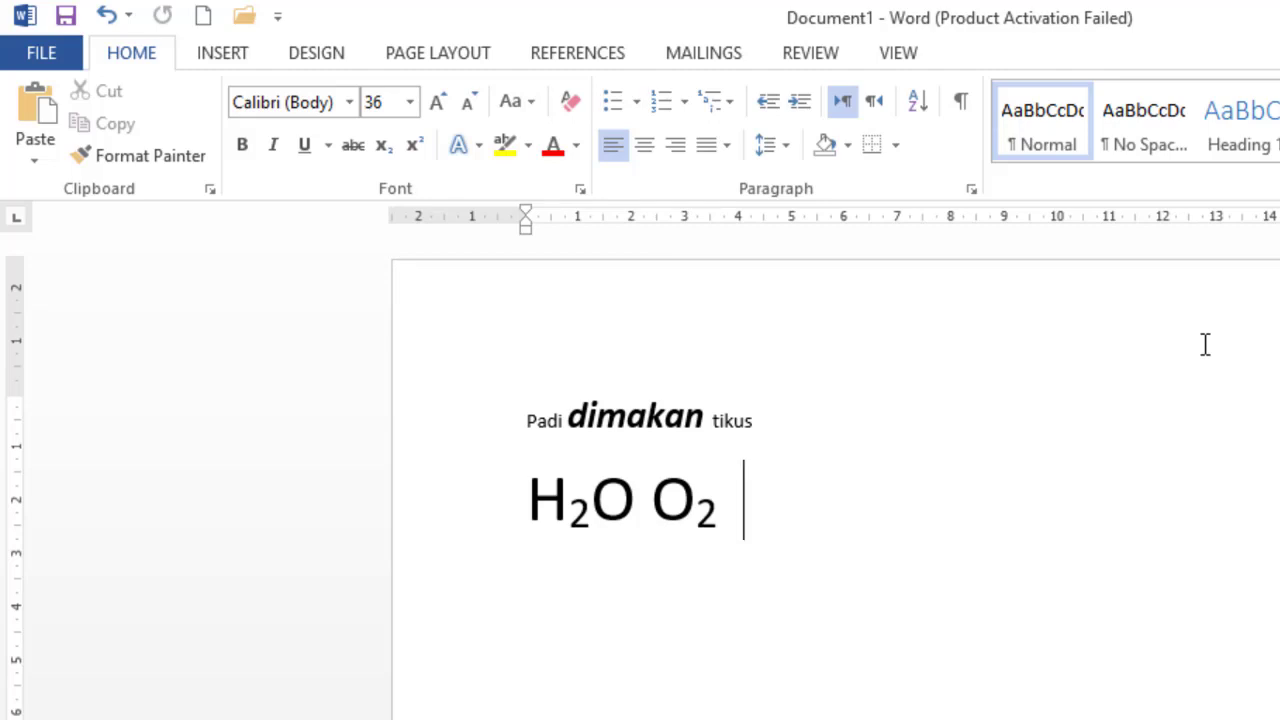
text(200)
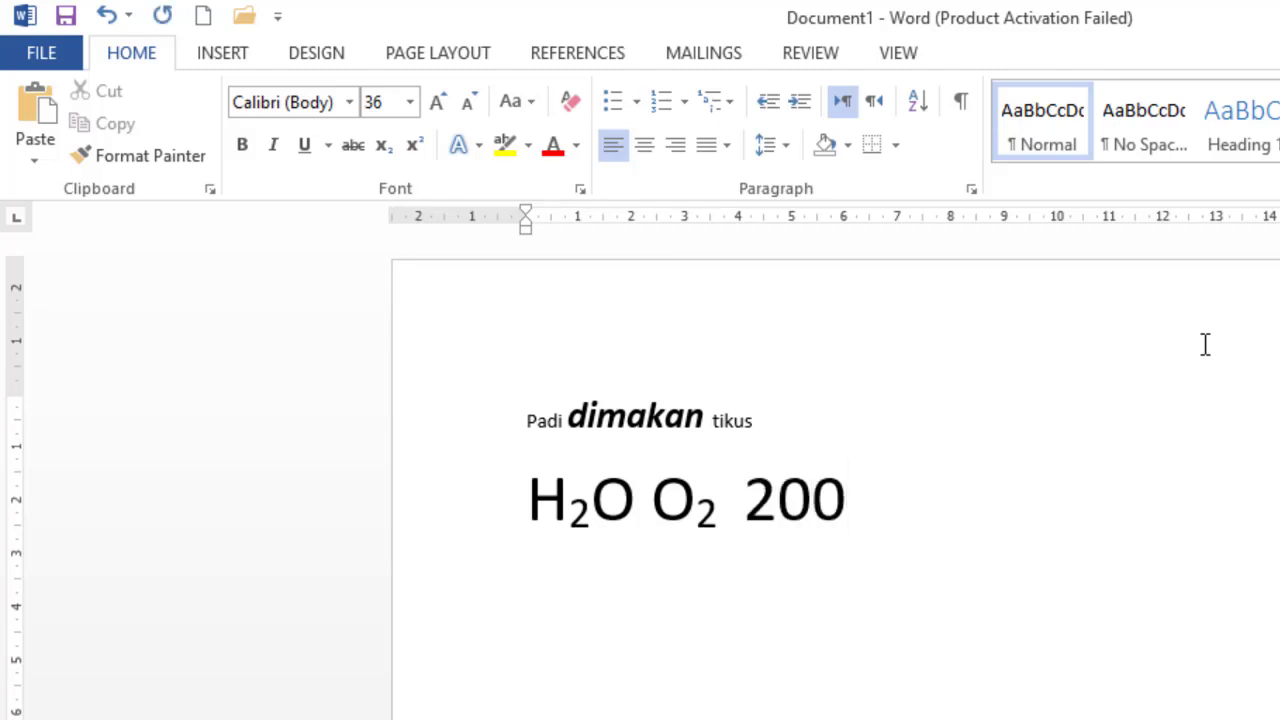
text(2)
drag(876, 505, 850, 502)
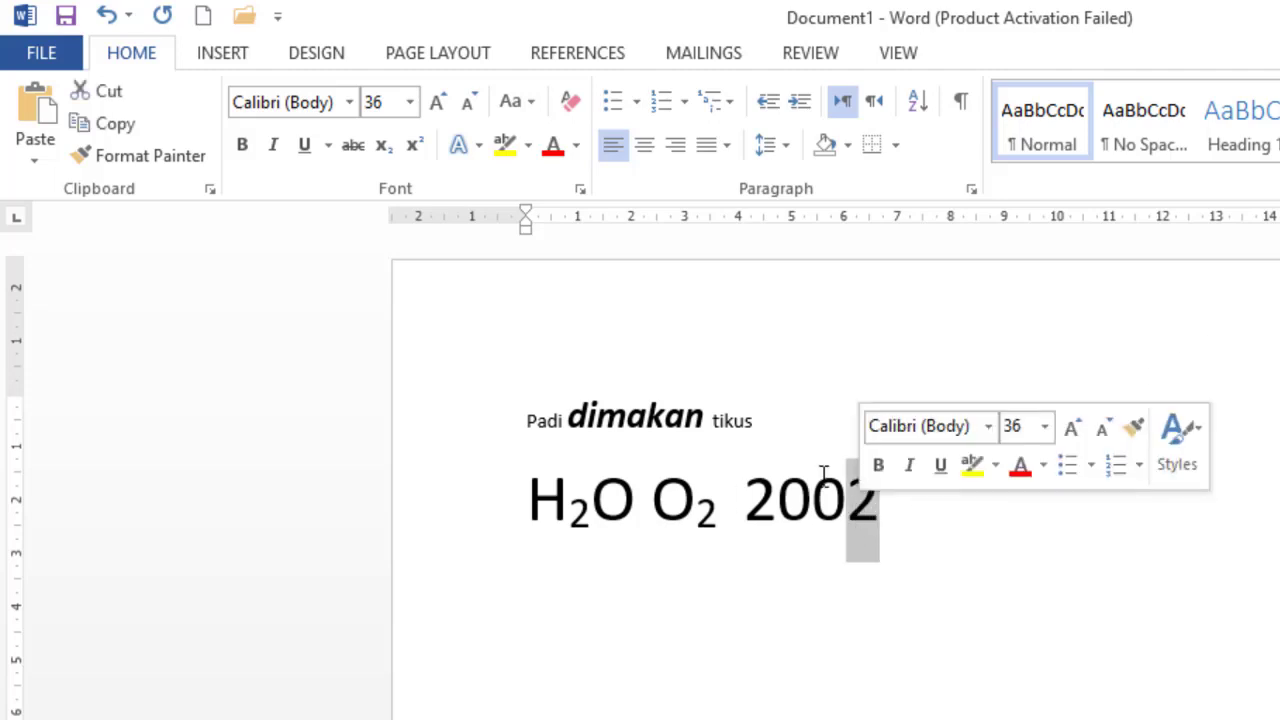
click(412, 146)
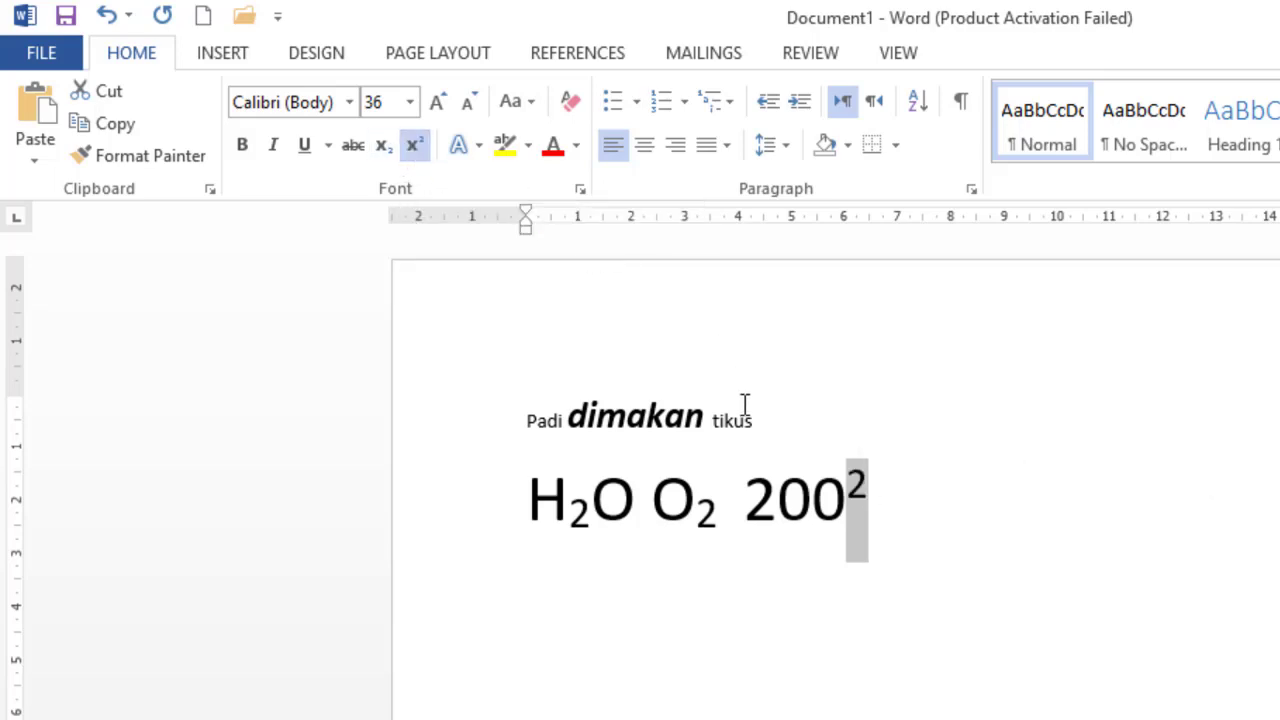
click(927, 547)
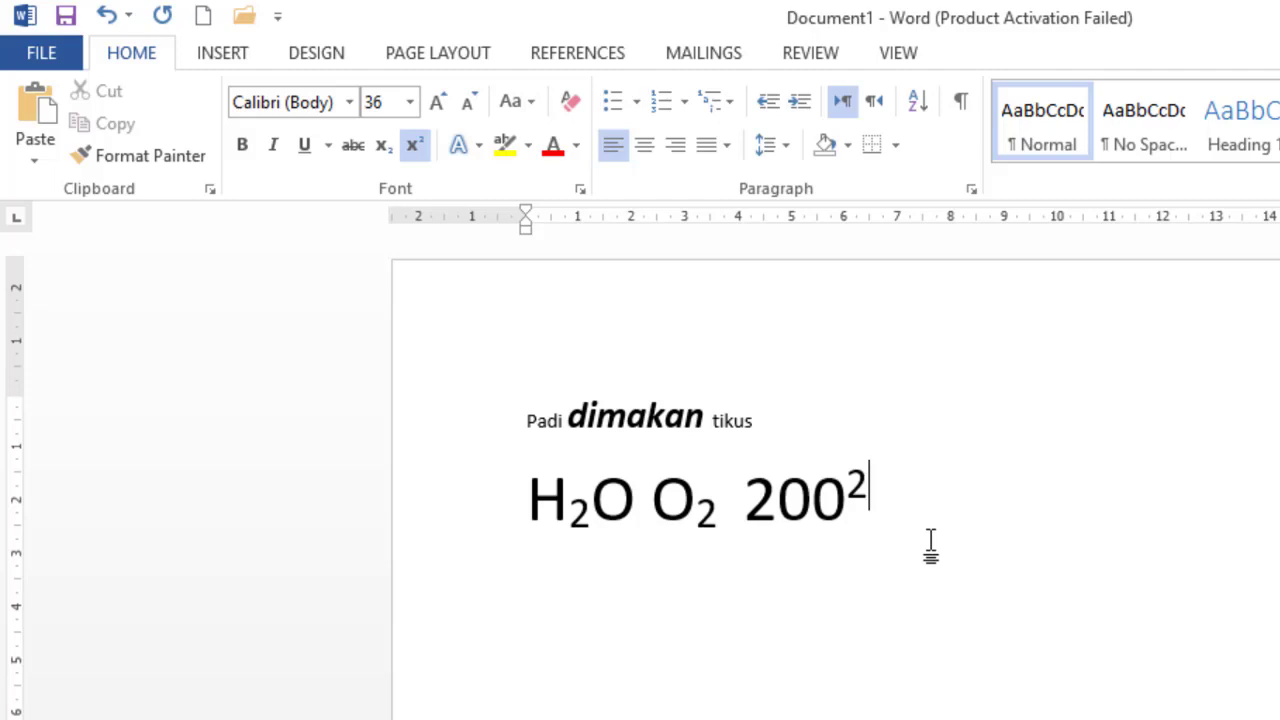
click(413, 146)
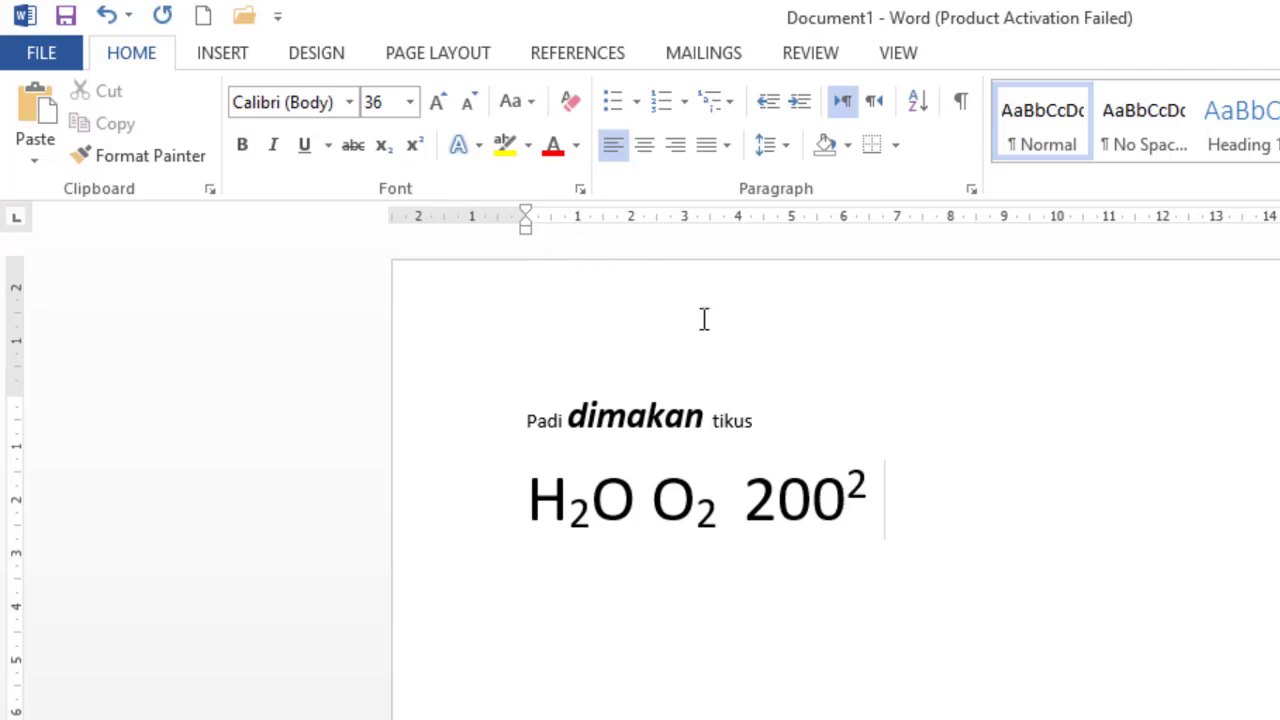
click(477, 149)
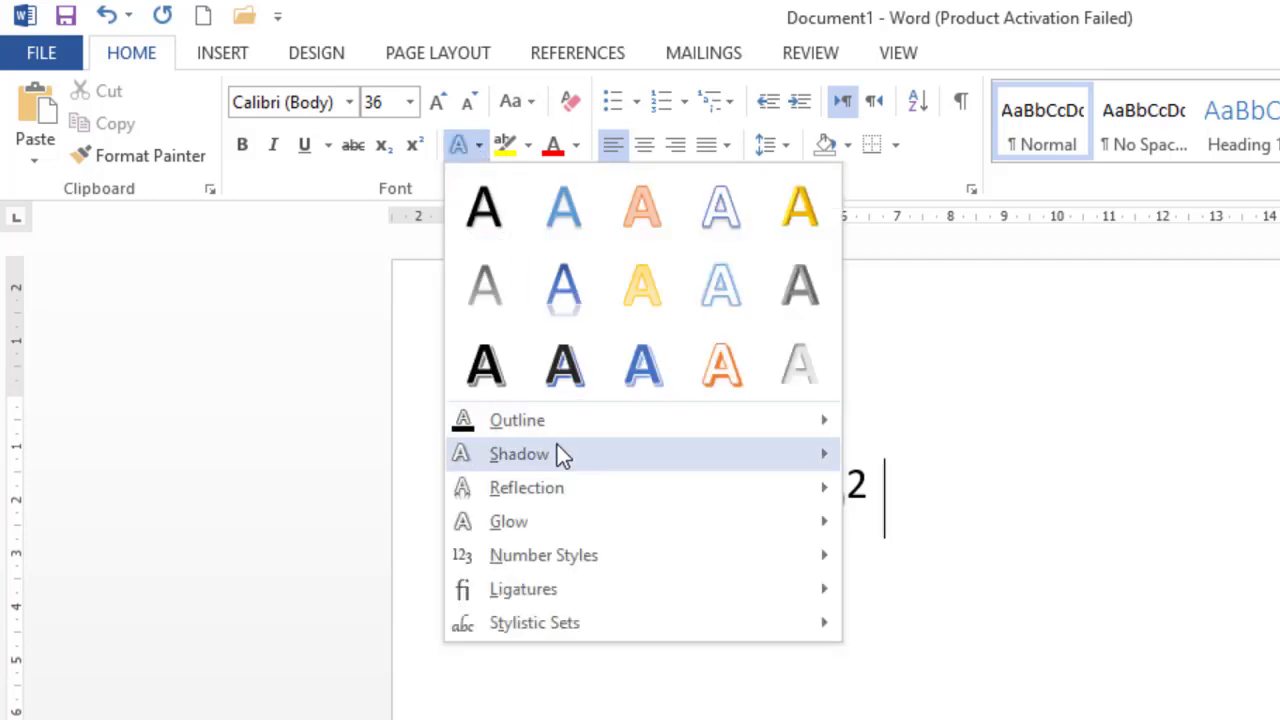
mouse_move(561, 455)
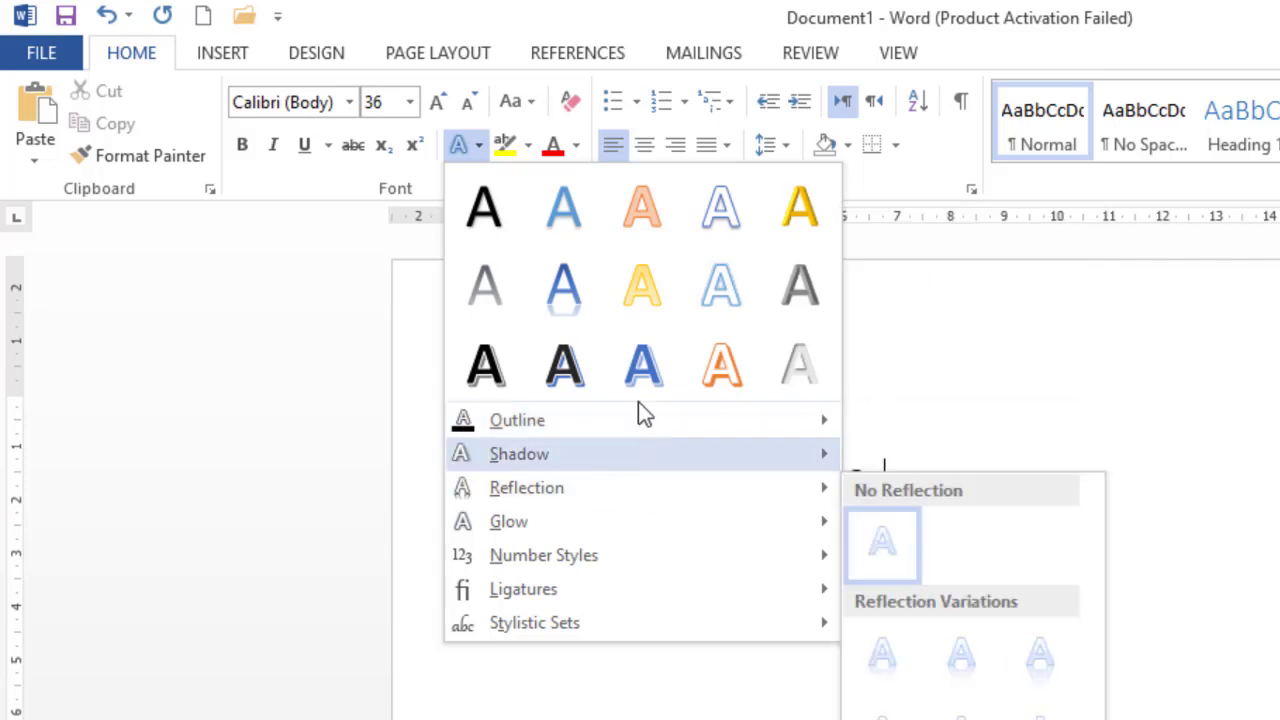
click(476, 156)
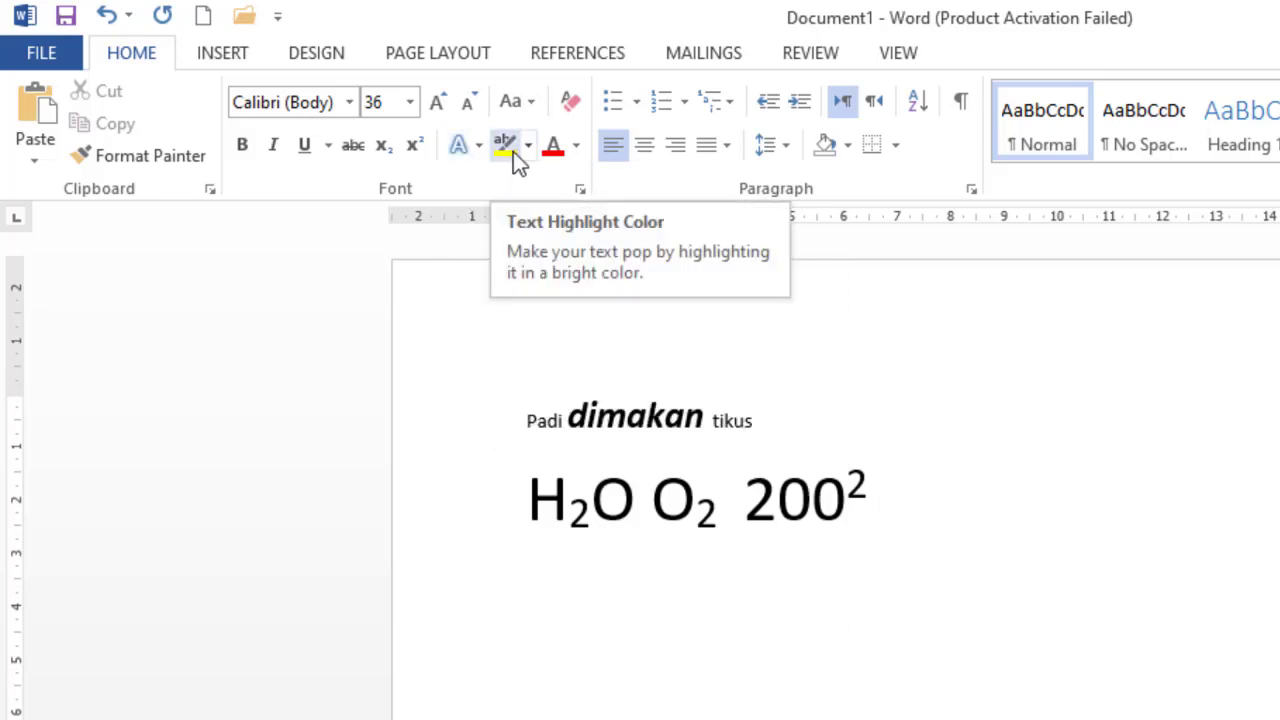
Highlight the number 200 and its superscript 2 in bright green
click(772, 520)
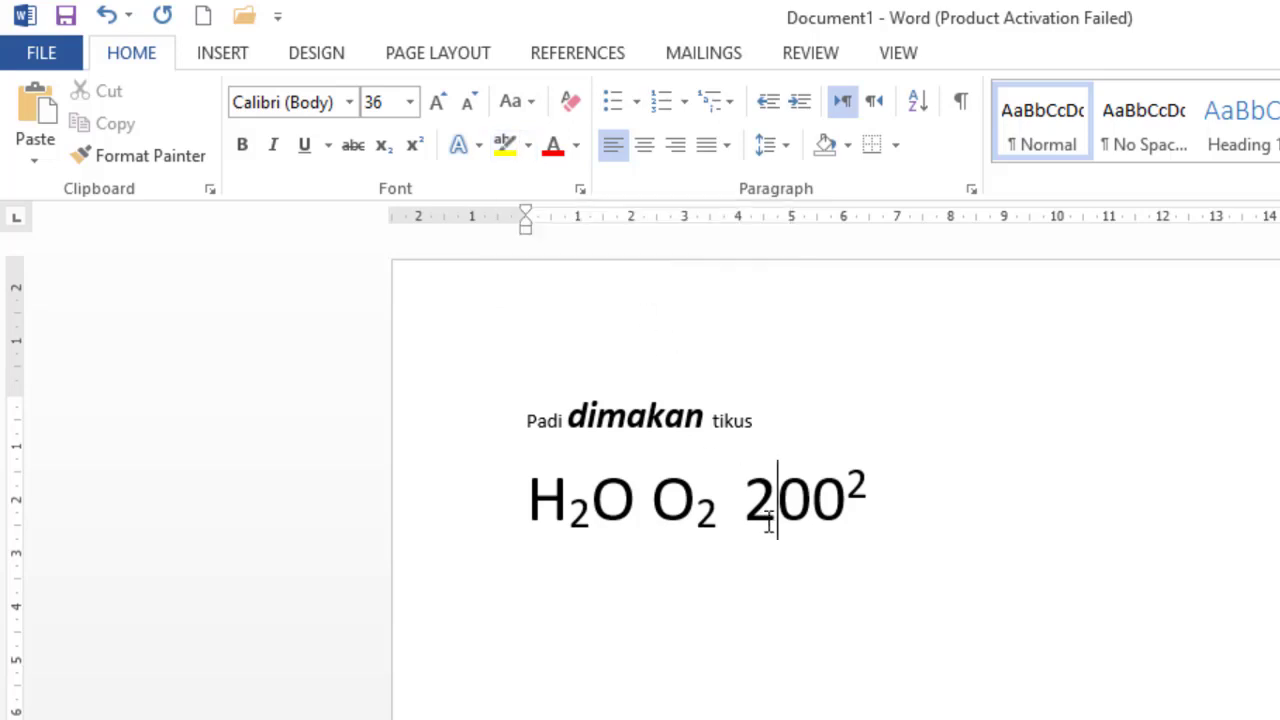
drag(757, 507, 846, 509)
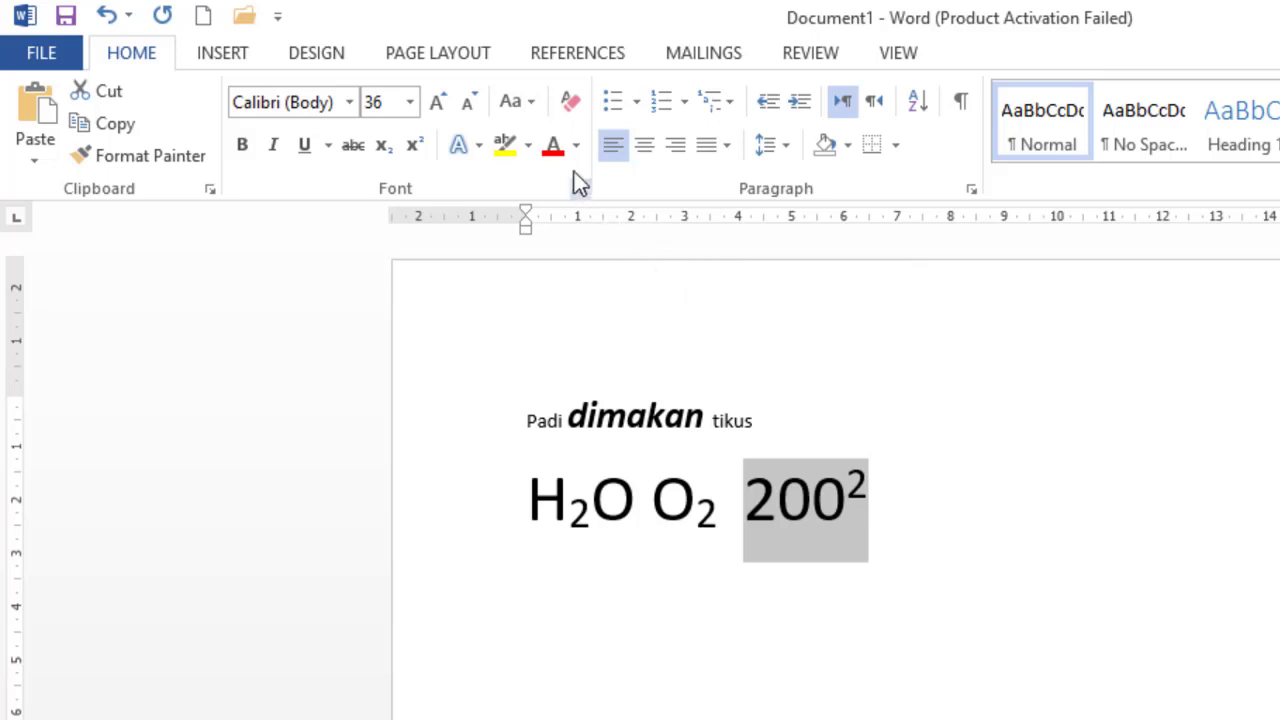
click(528, 146)
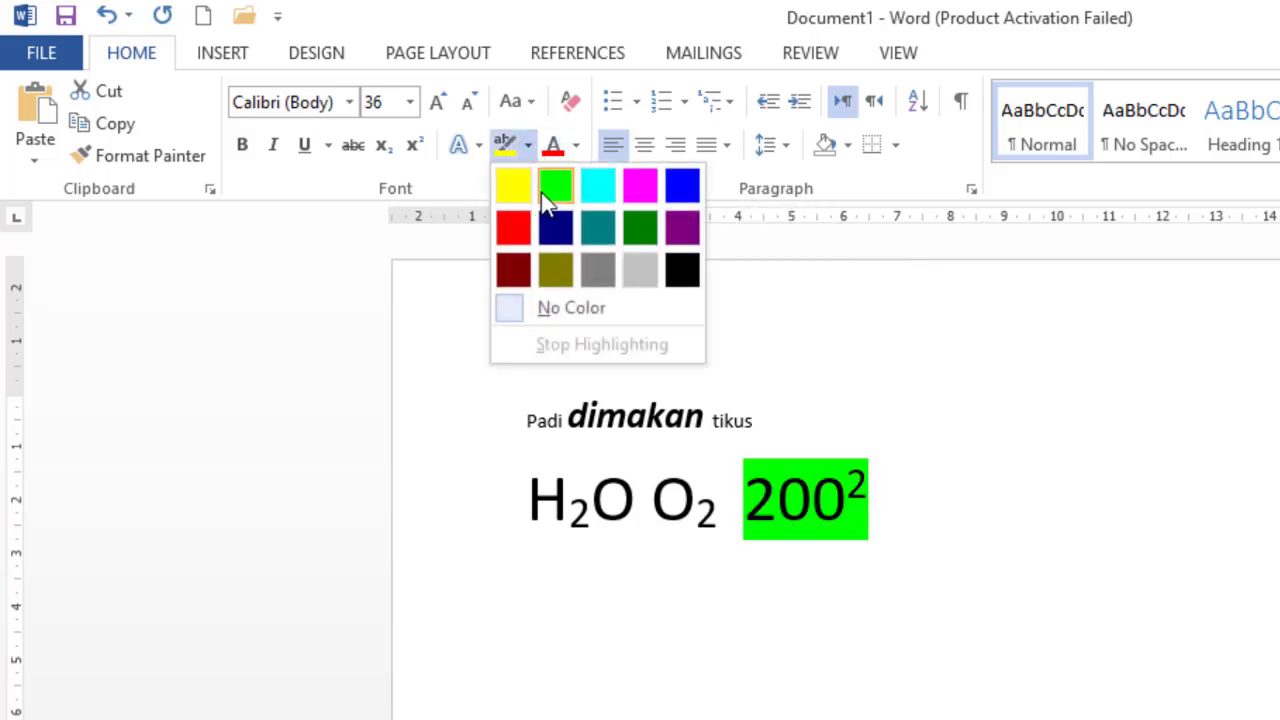
click(543, 200)
click(935, 527)
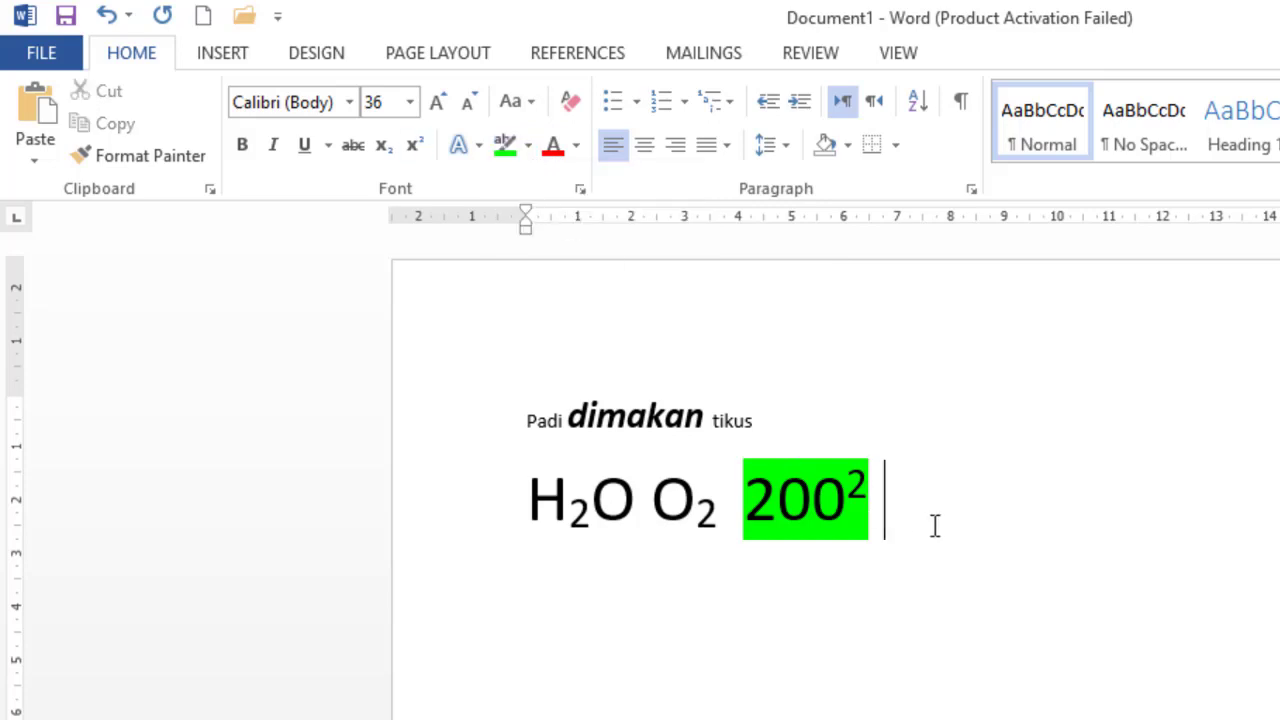
Set the font colour of the word "dimakan" to the standard orange
click(575, 158)
click(575, 158)
double_click(631, 414)
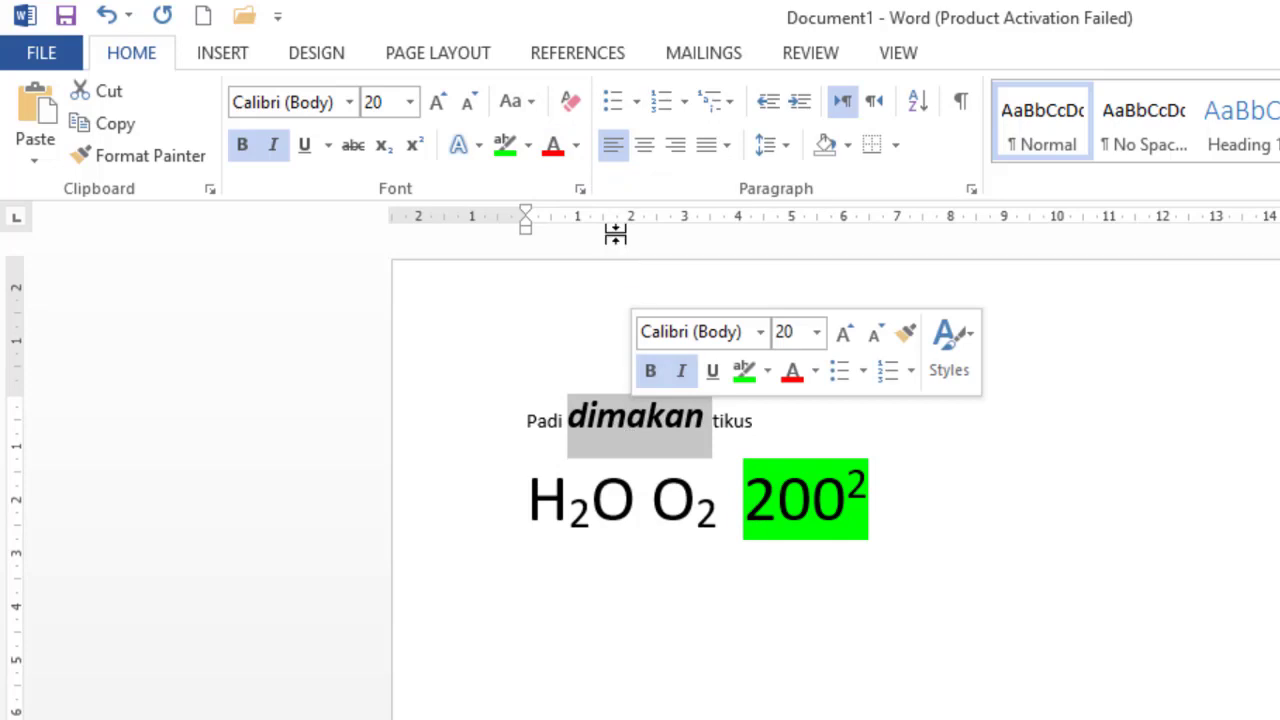
click(574, 150)
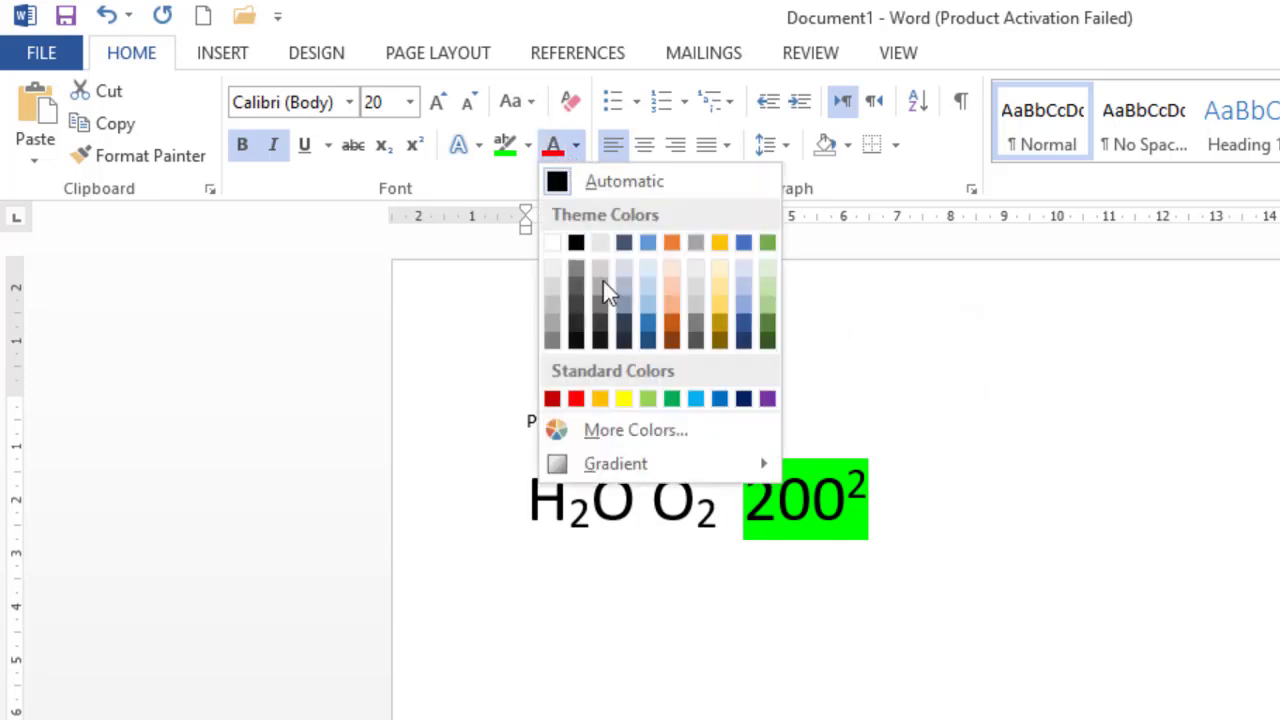
click(600, 400)
click(836, 438)
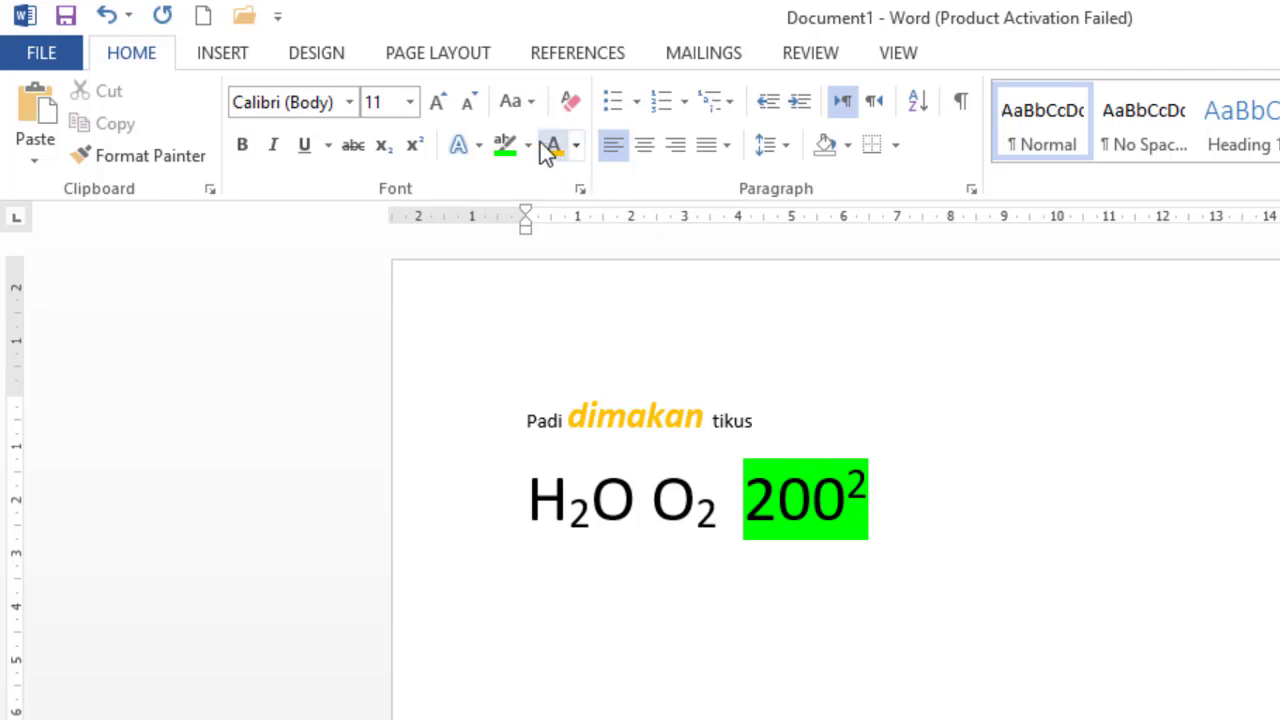
Replace the lowercase t at the start of "tikus" in the first line with a capital T
click(533, 104)
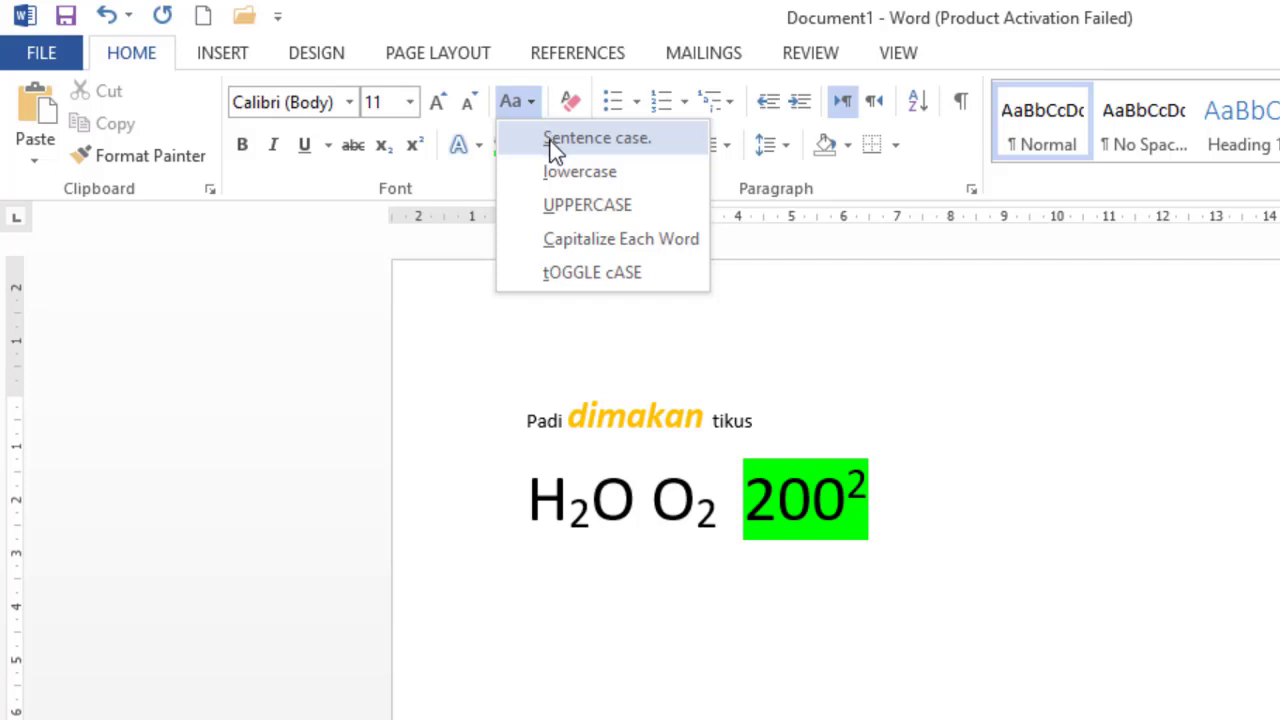
click(456, 455)
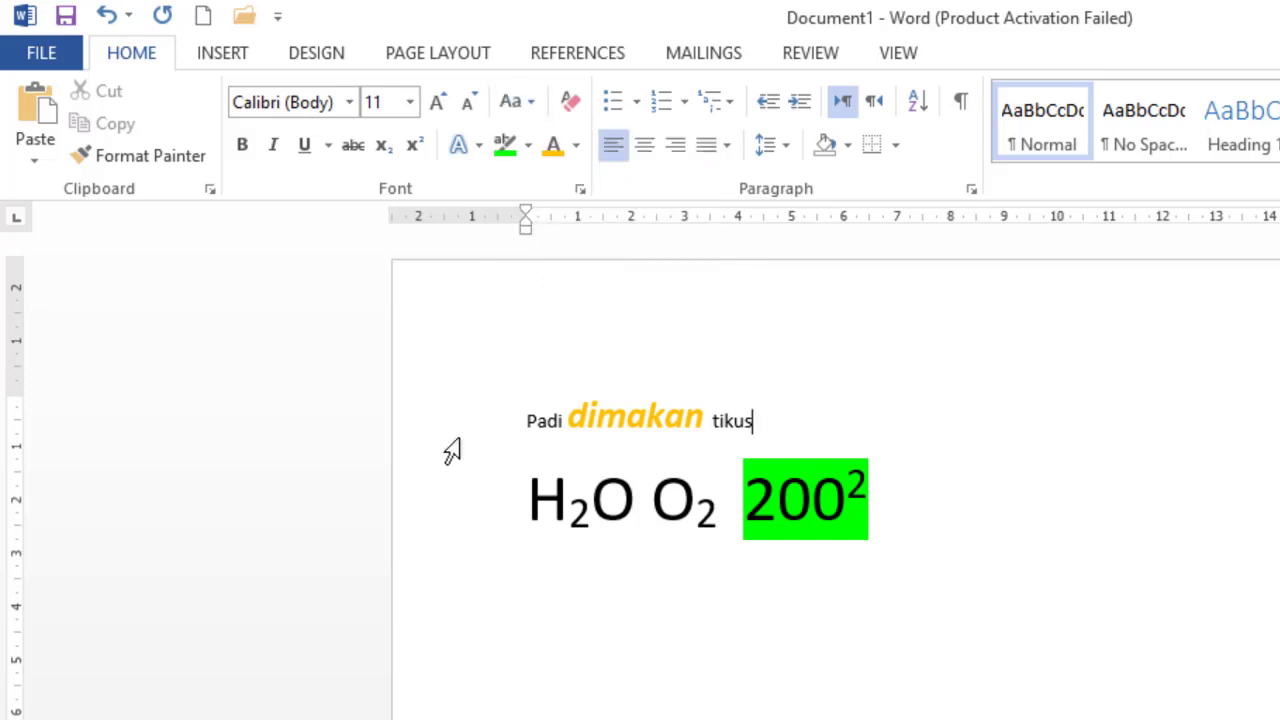
click(446, 428)
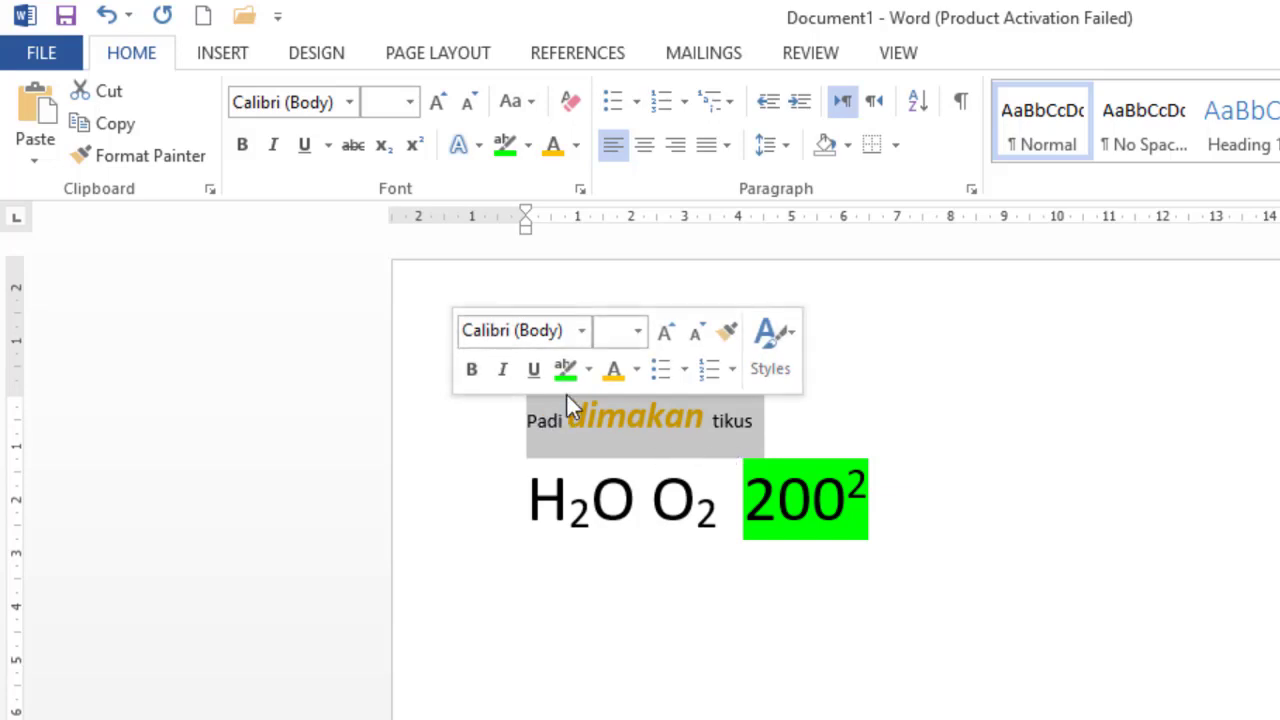
click(704, 421)
drag(724, 420, 714, 420)
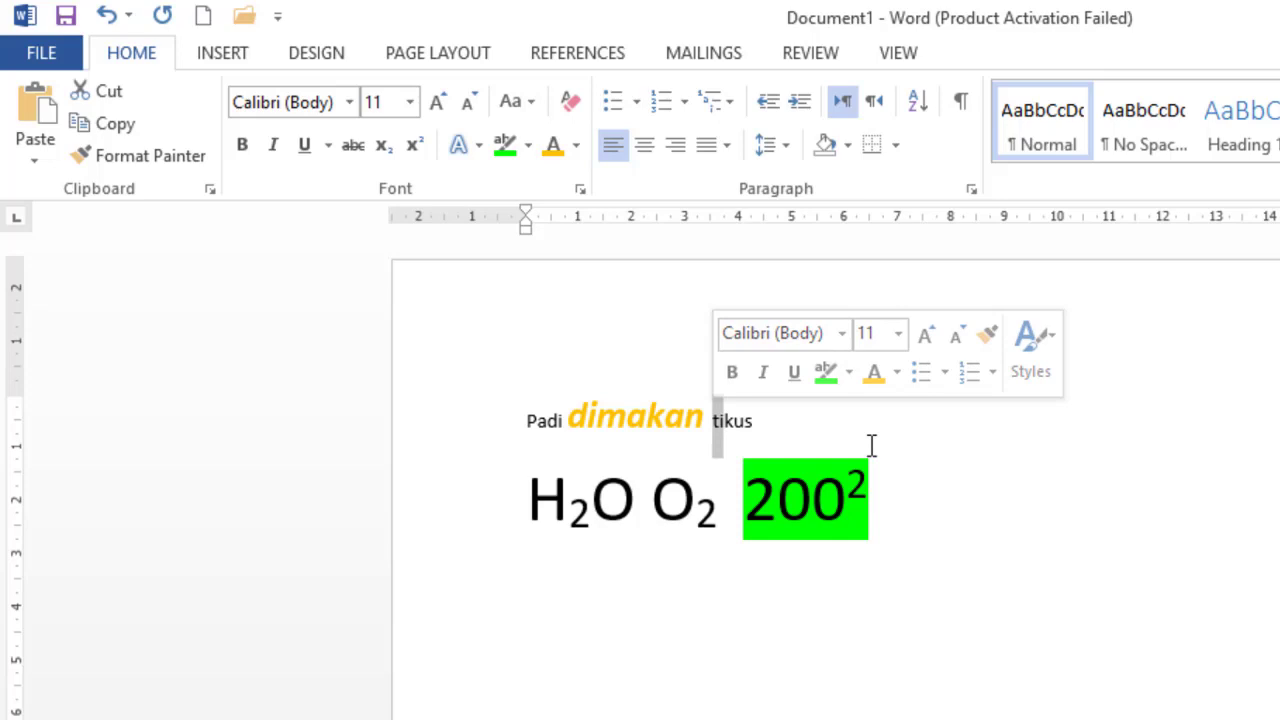
text(T)
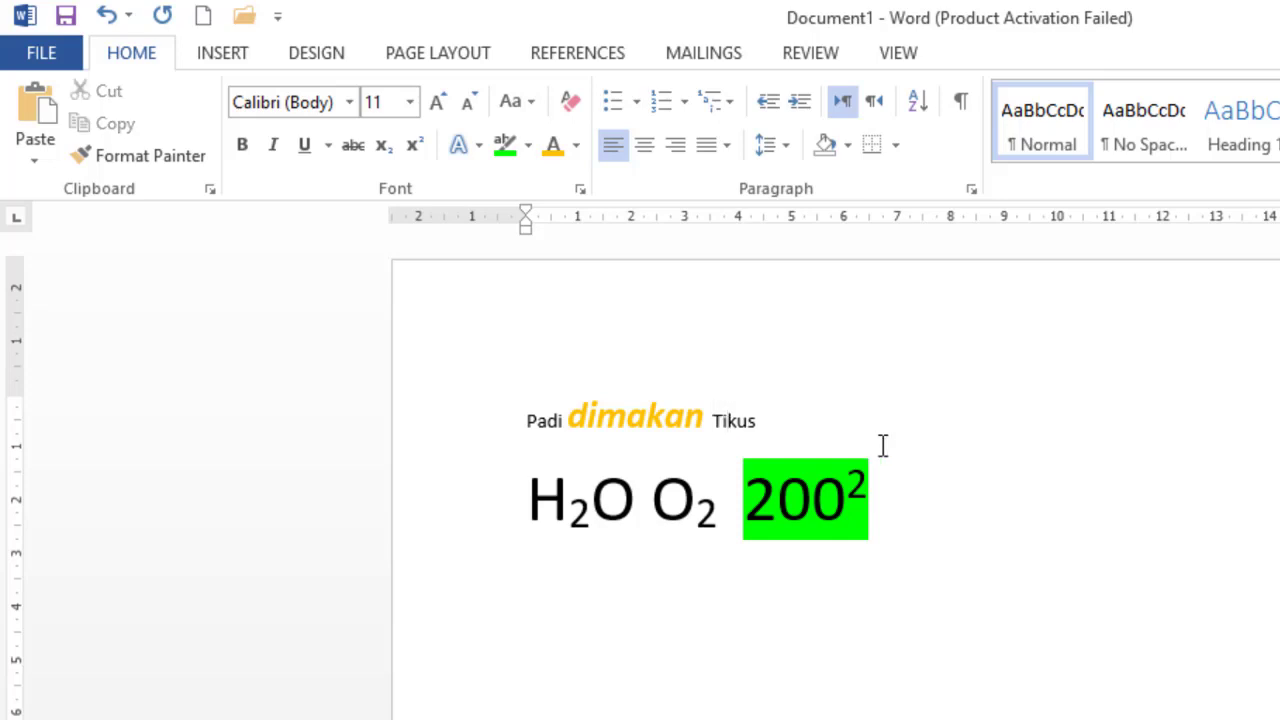
Try to convert the line "Padi dimakan Tikus" to Sentence case
click(457, 420)
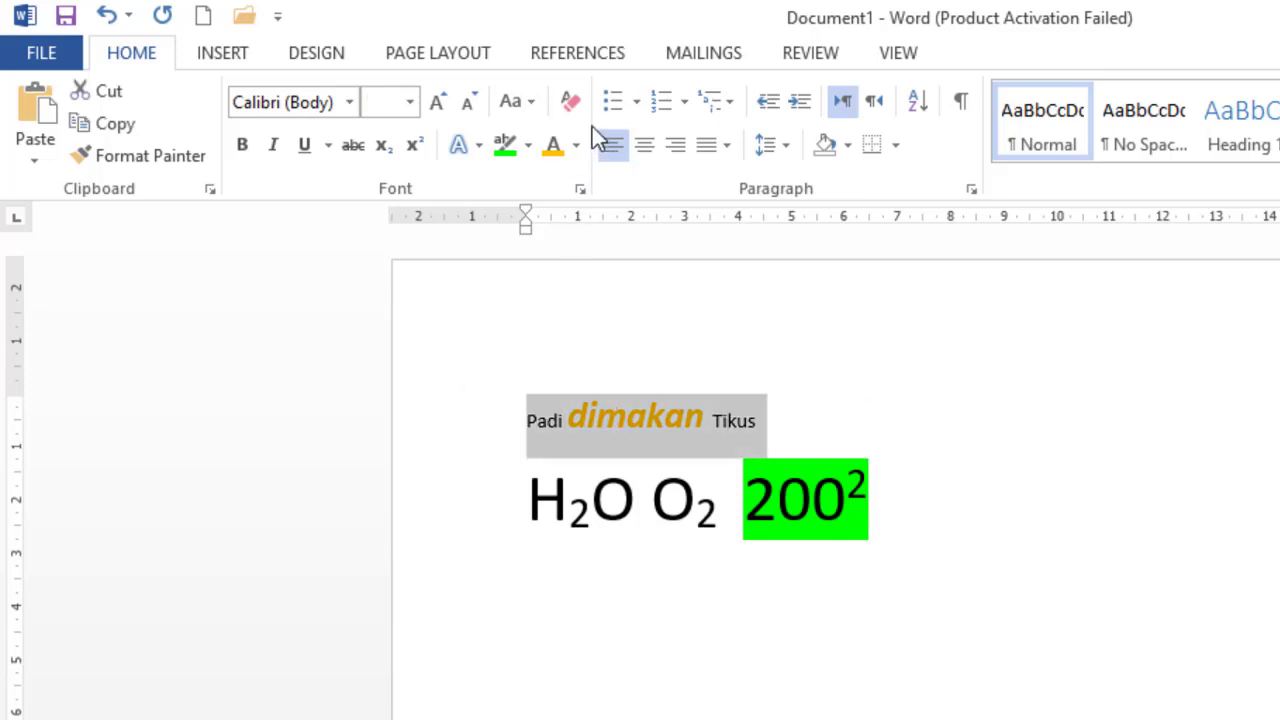
click(529, 103)
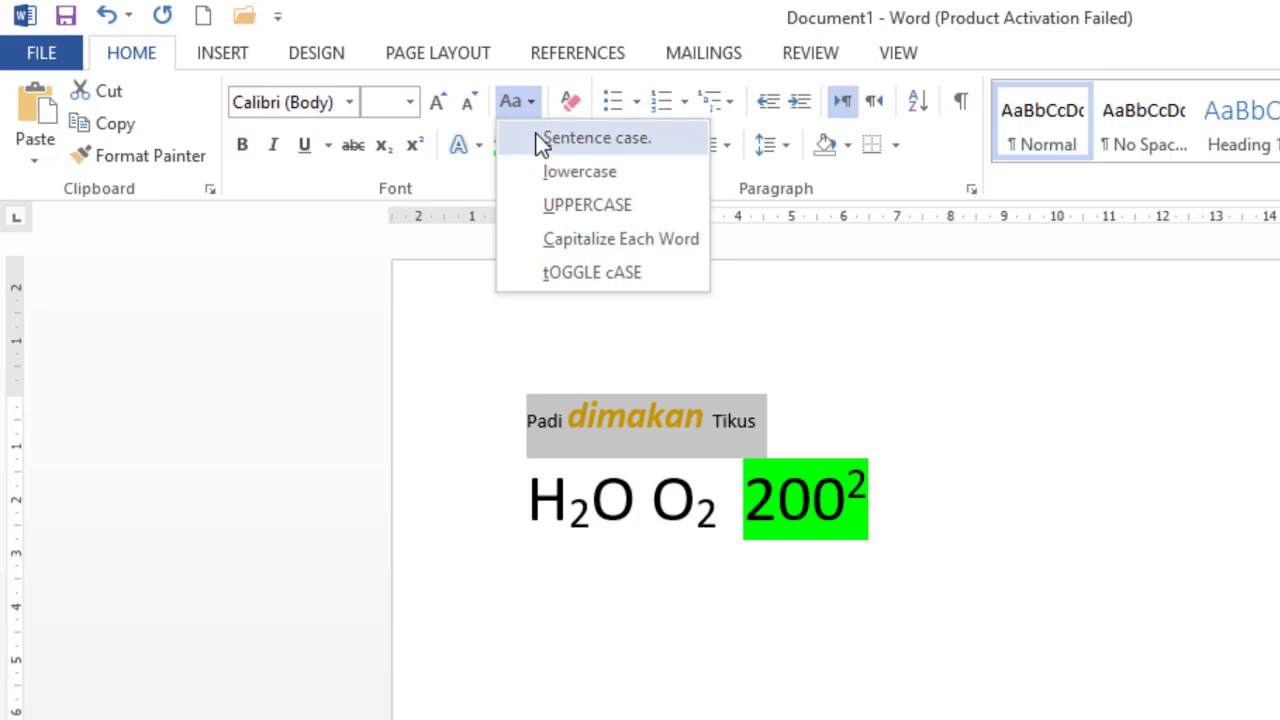
click(540, 139)
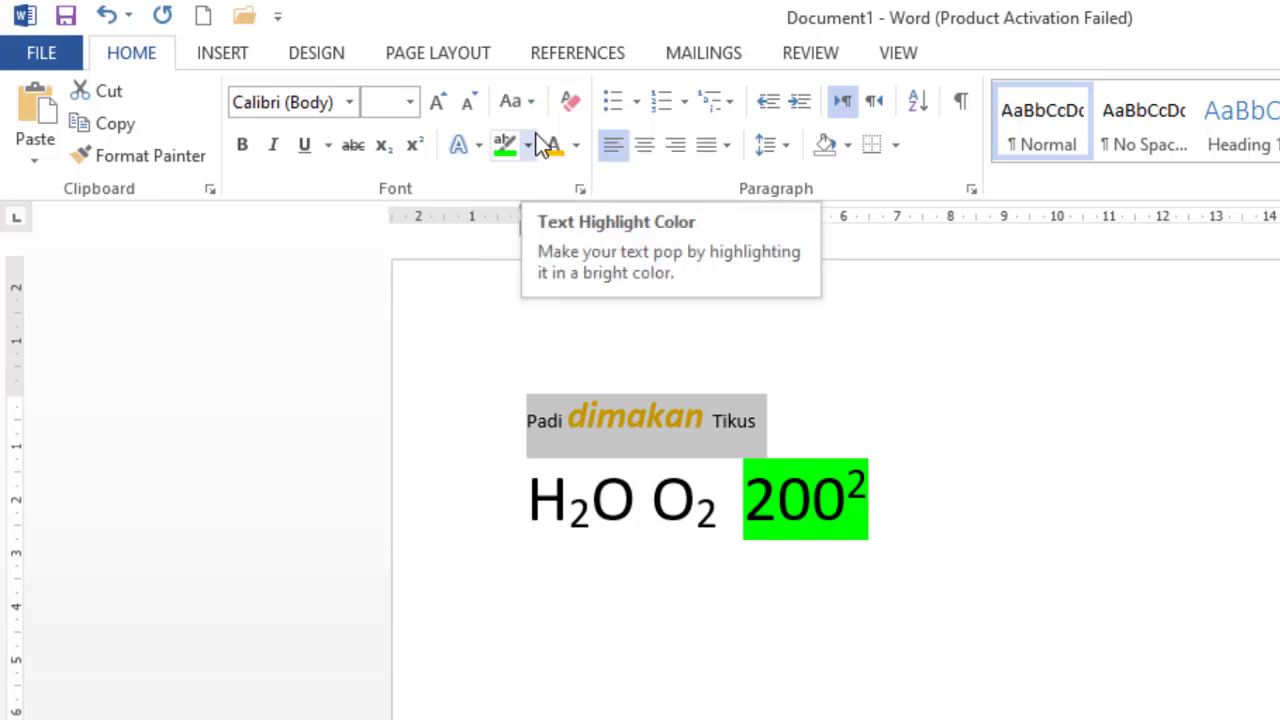
click(533, 103)
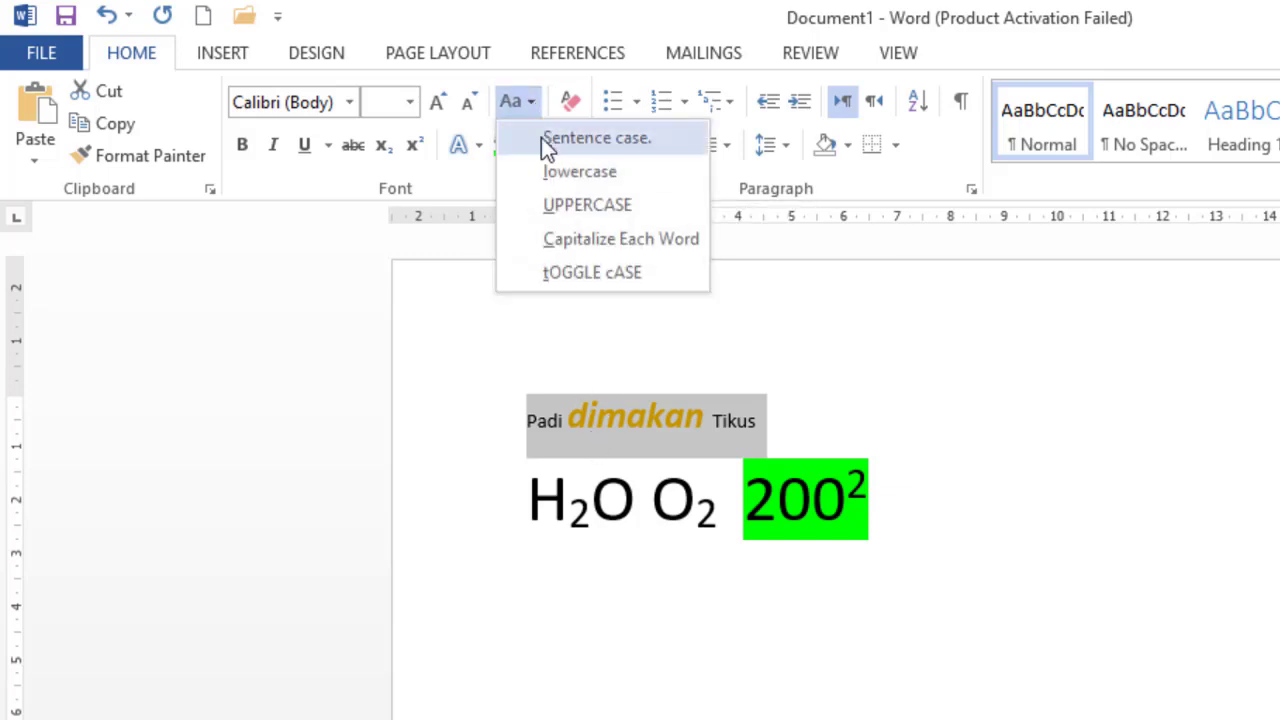
click(549, 146)
click(671, 417)
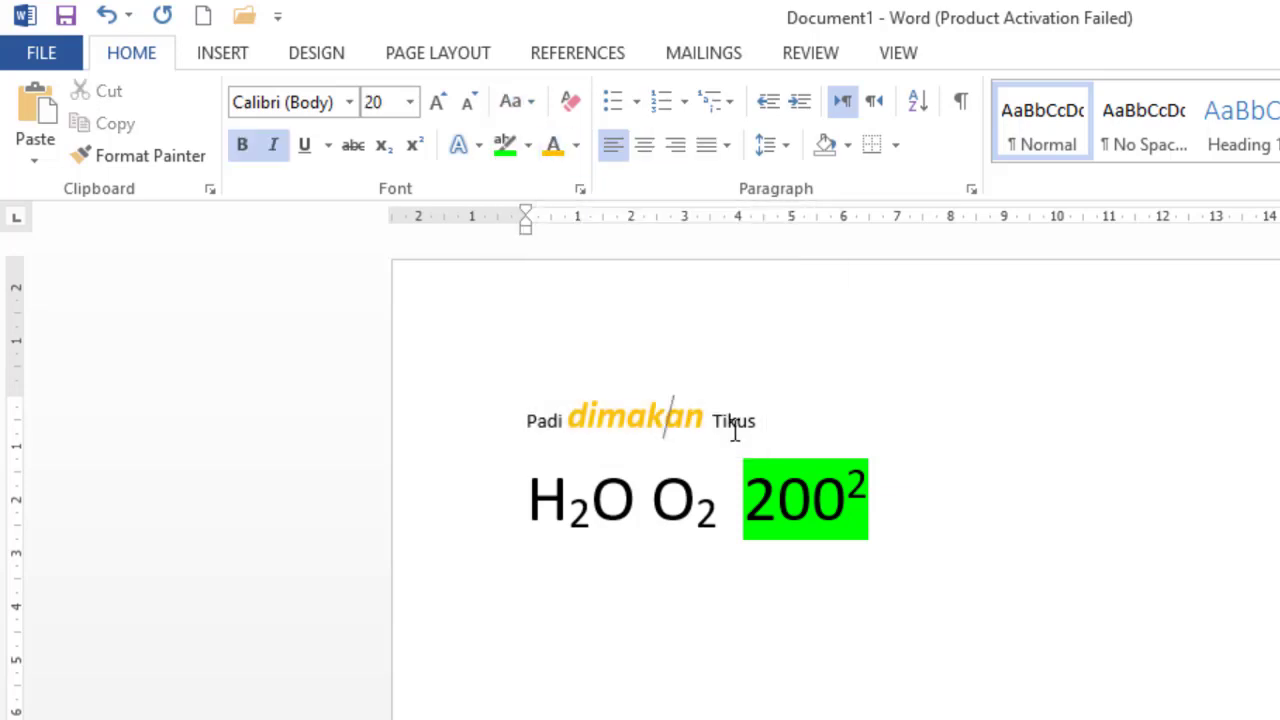
click(735, 430)
mouse_move(723, 427)
mouse_down()
mouse_move(707, 427)
mouse_move(717, 421)
mouse_up()
click(748, 422)
triple_click(528, 420)
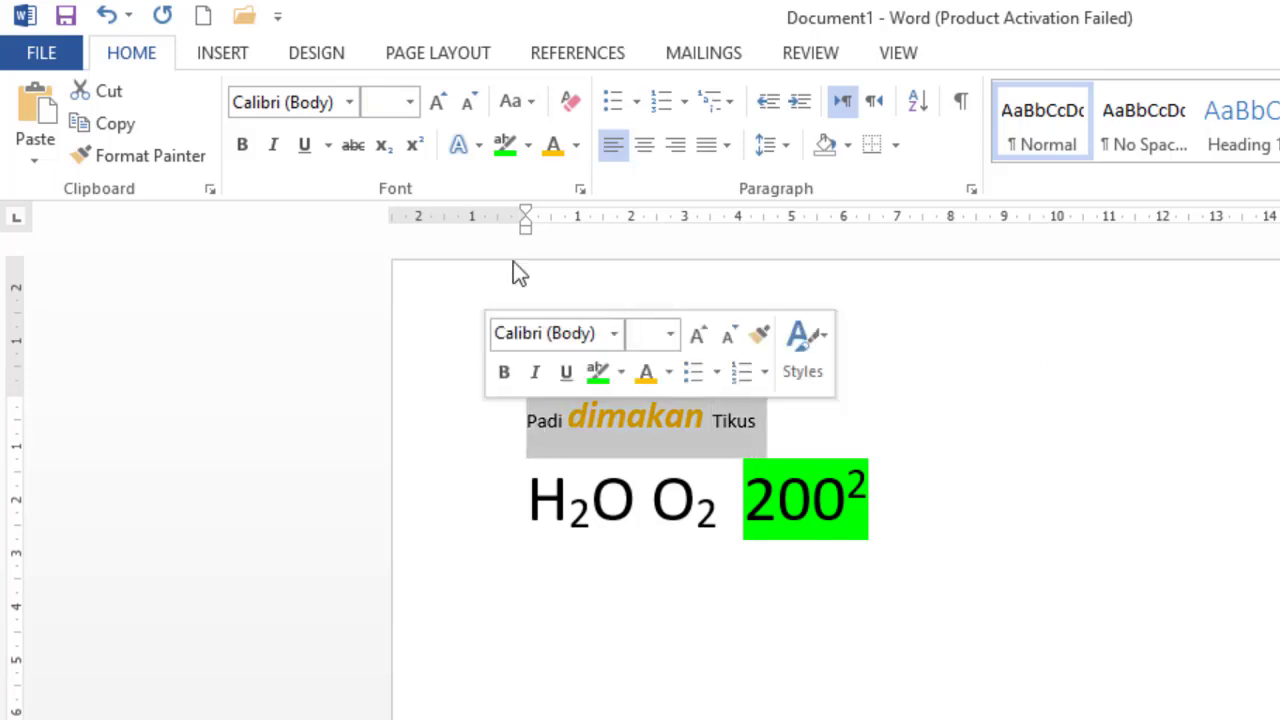
click(526, 103)
click(535, 139)
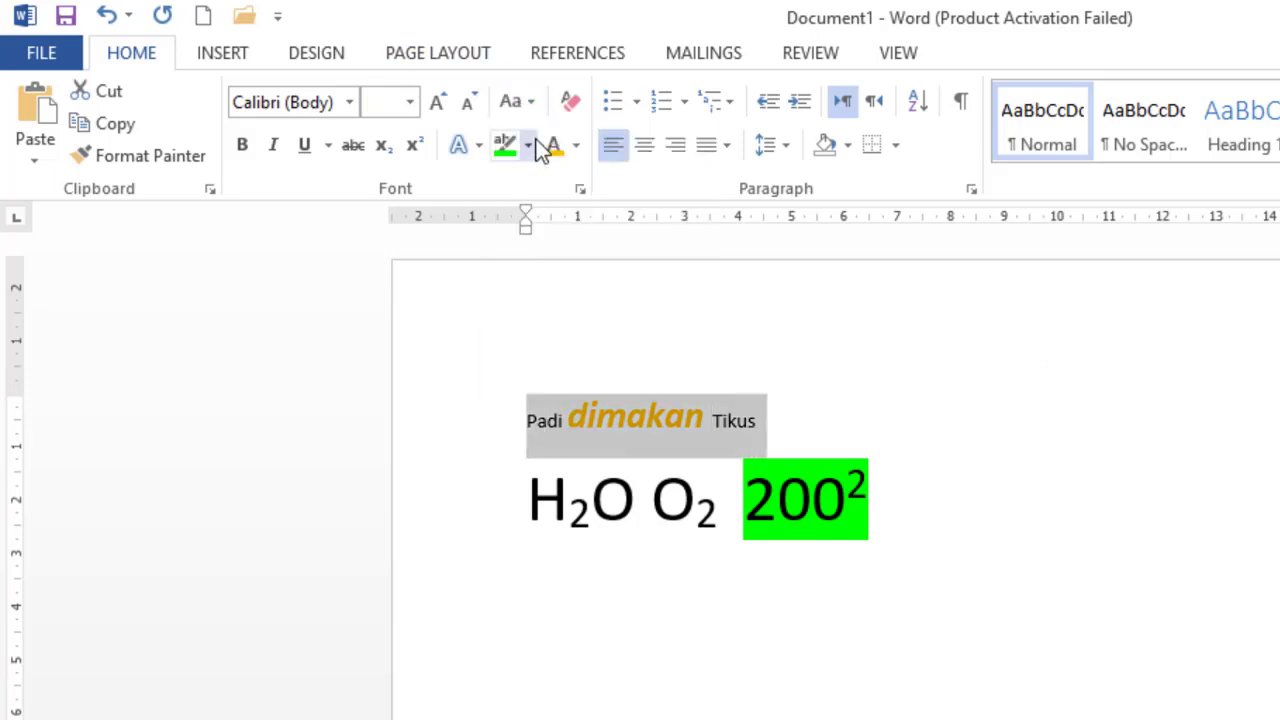
Convert the first line to lowercase and then to UPPERCASE
click(533, 97)
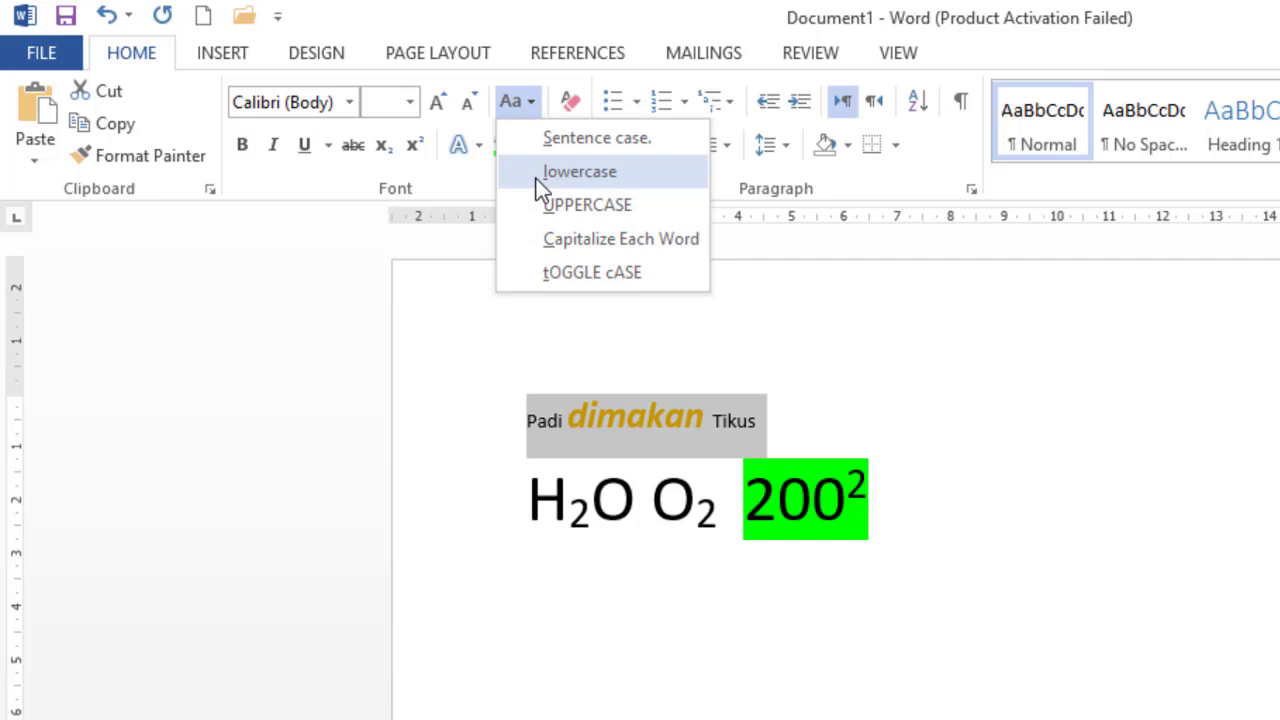
click(538, 174)
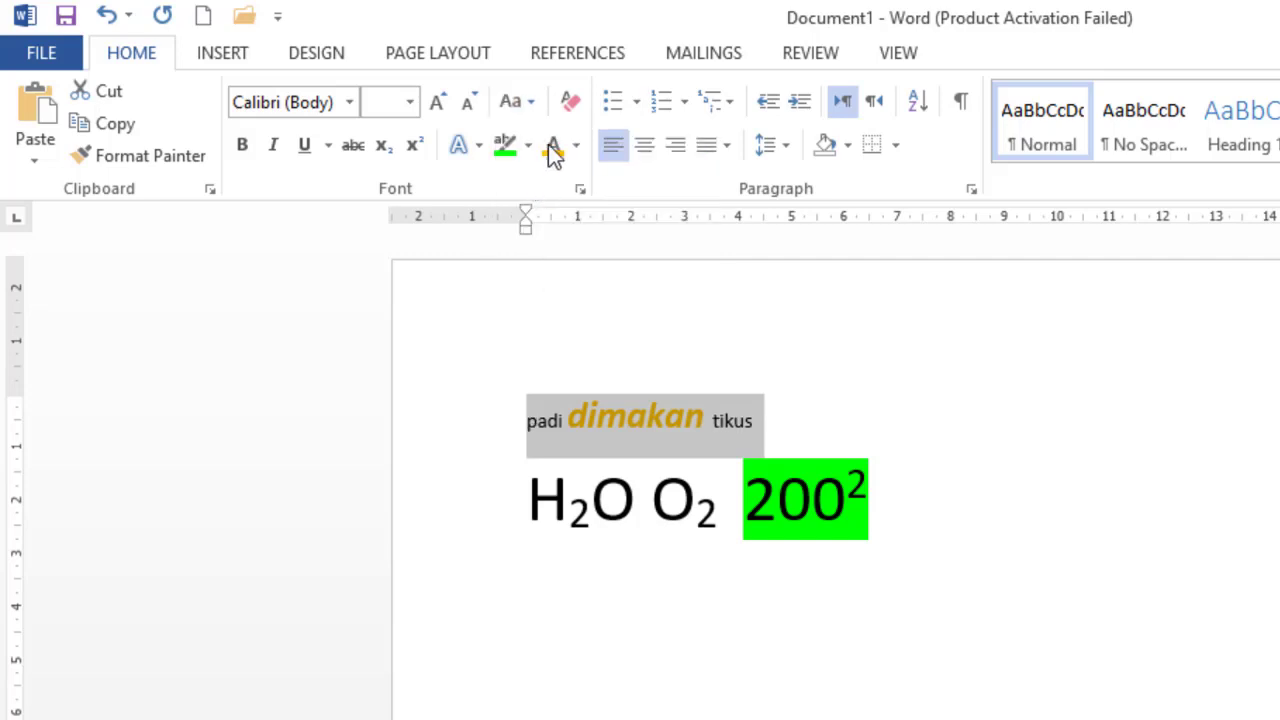
click(528, 104)
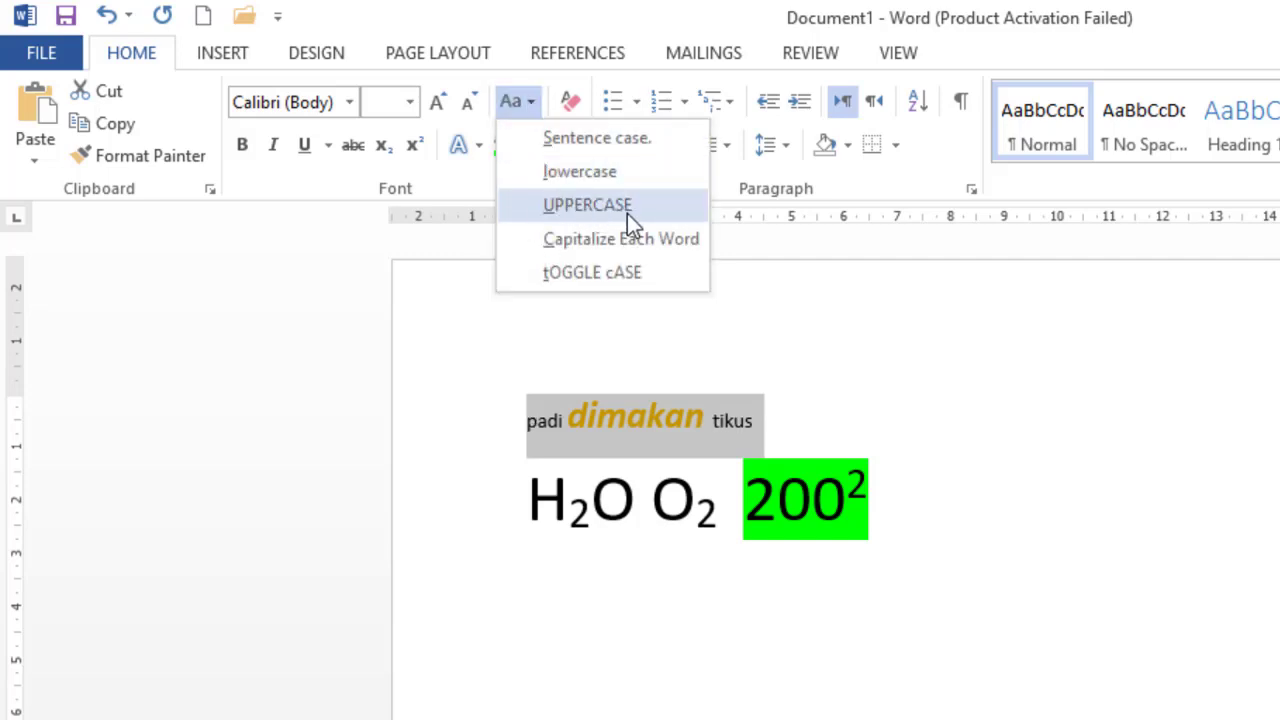
click(627, 213)
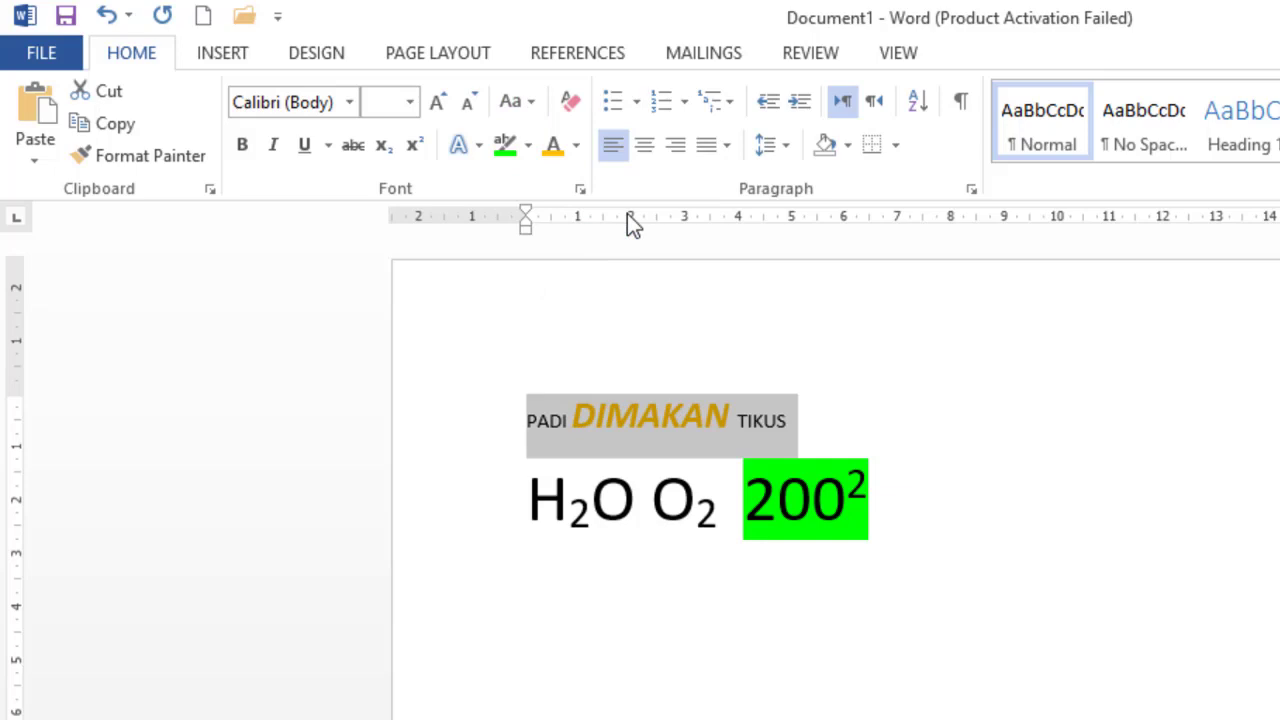
Apply Capitalize Each Word to the first line, followed by tOGGLE cASE
click(528, 104)
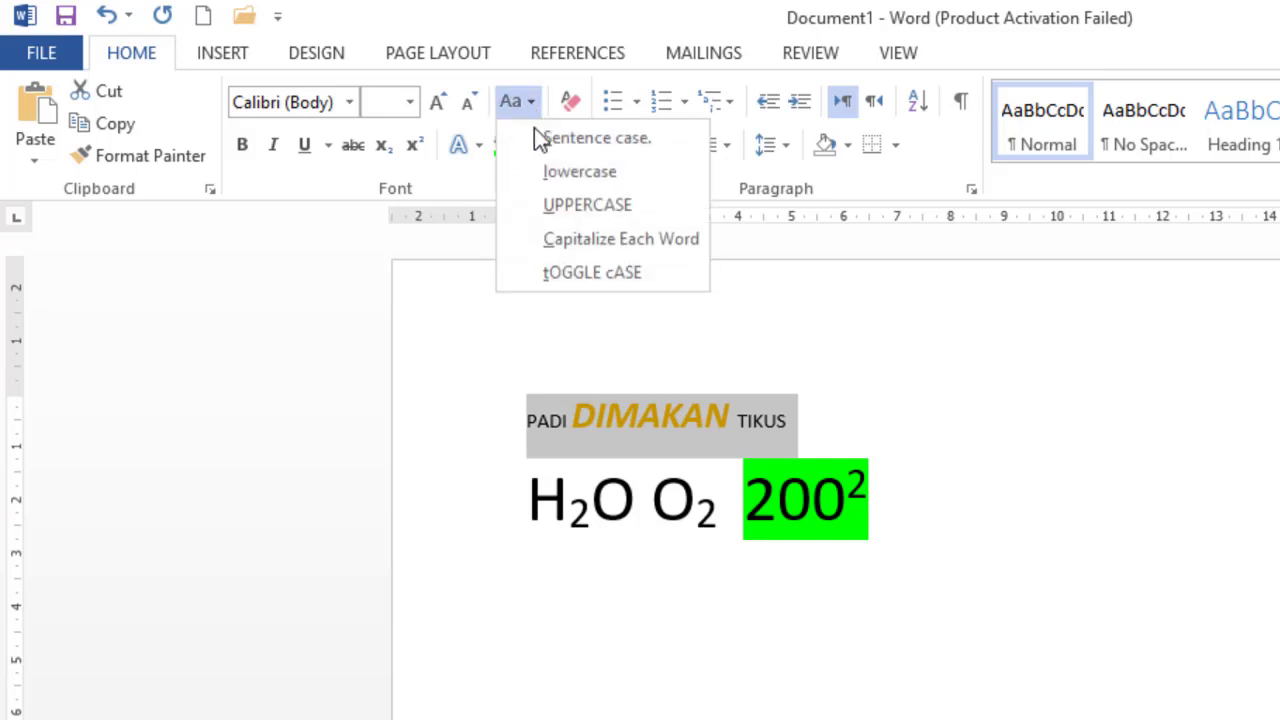
click(618, 252)
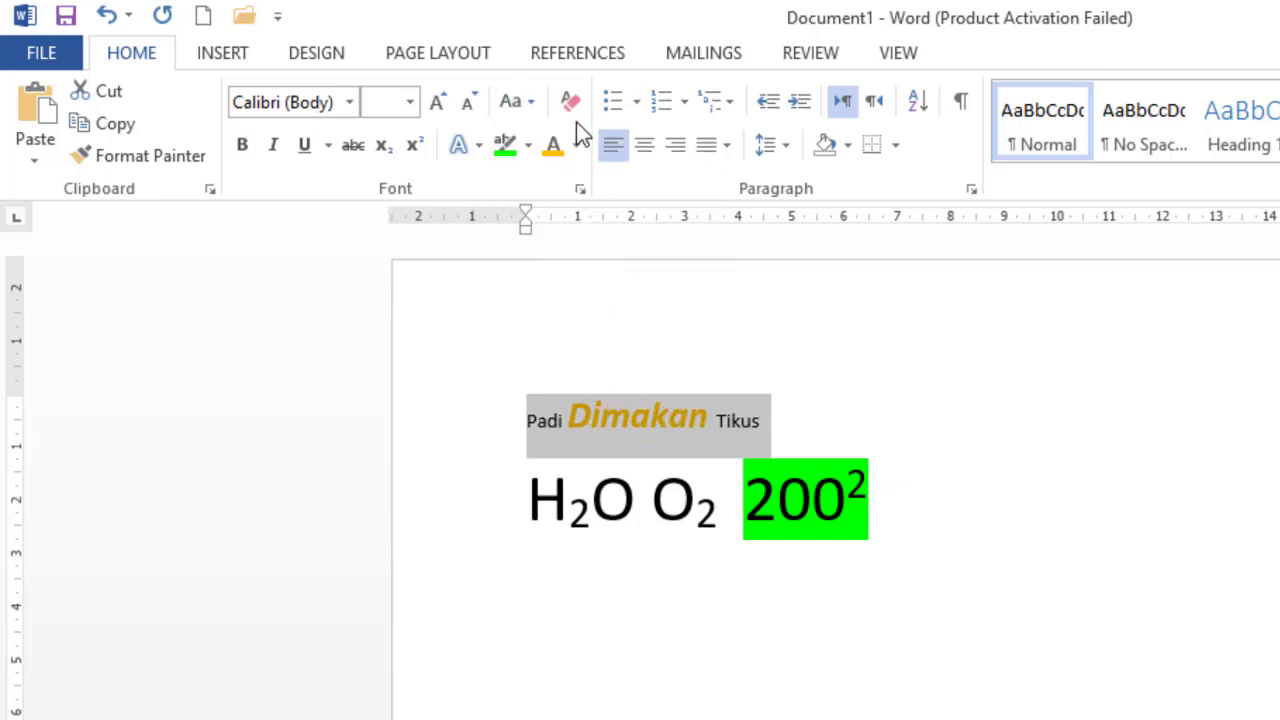
click(533, 108)
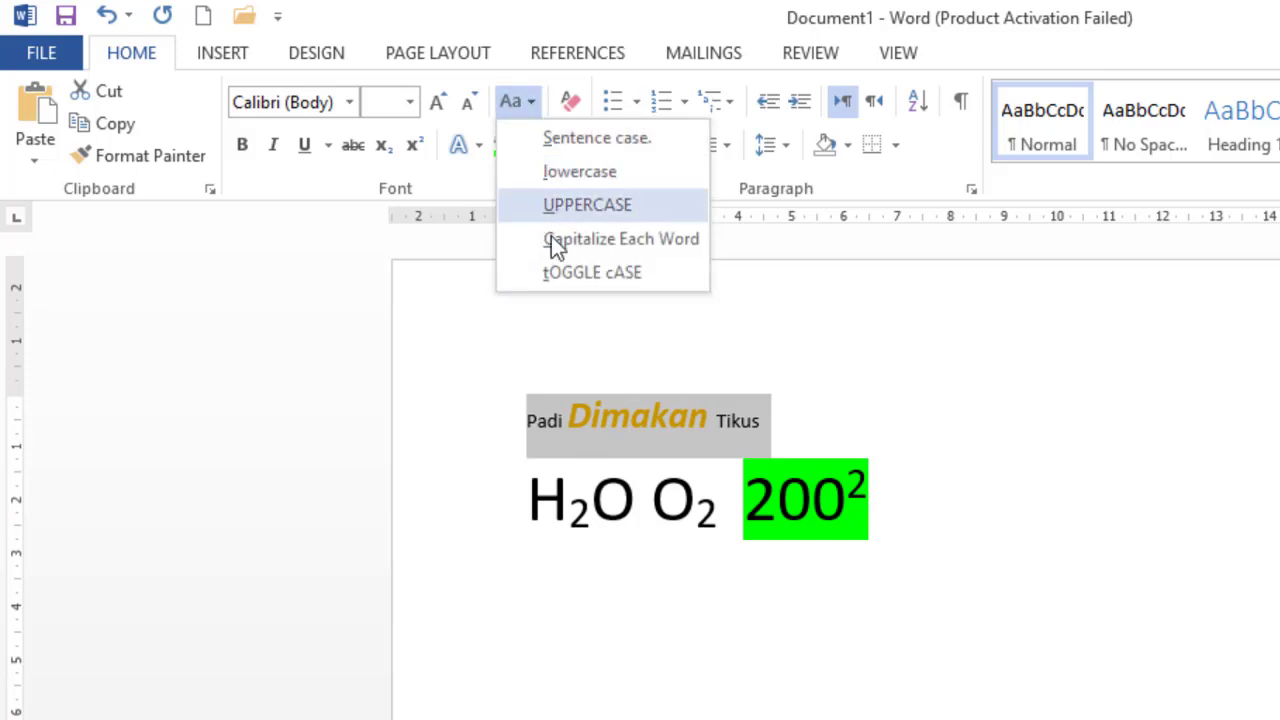
click(655, 282)
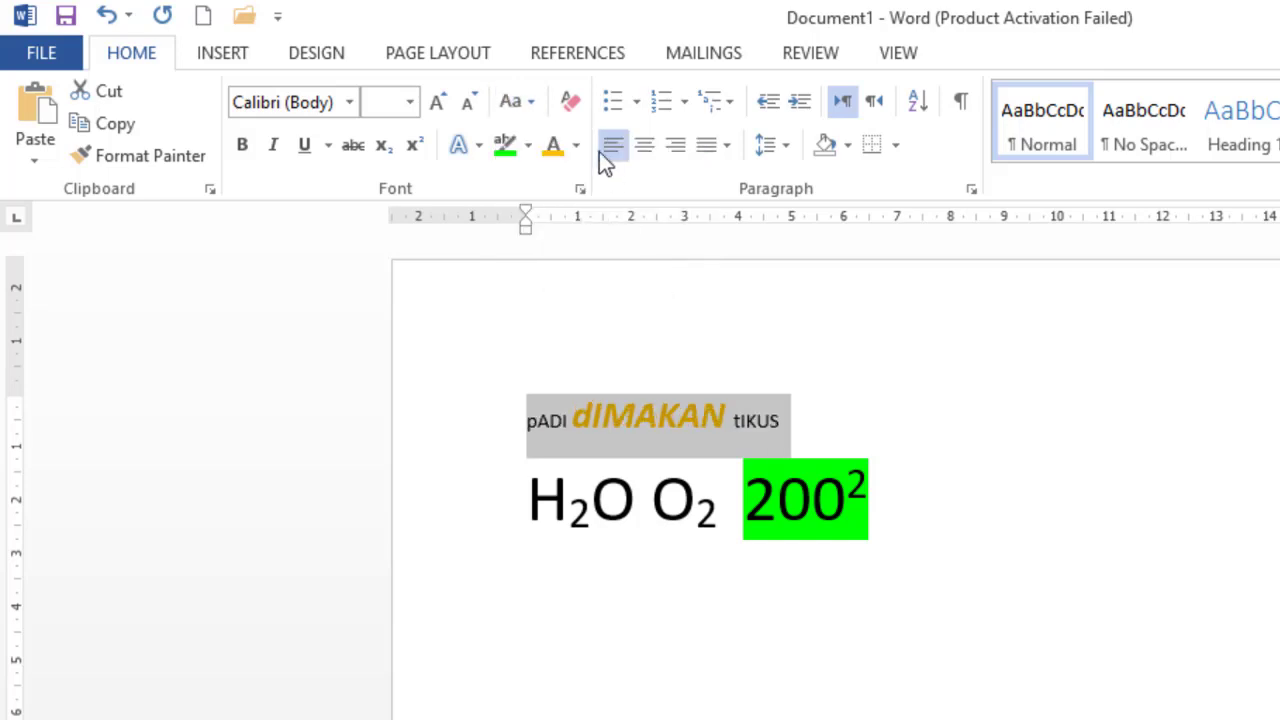
Convert the first line to Sentence case and deselect it
click(540, 103)
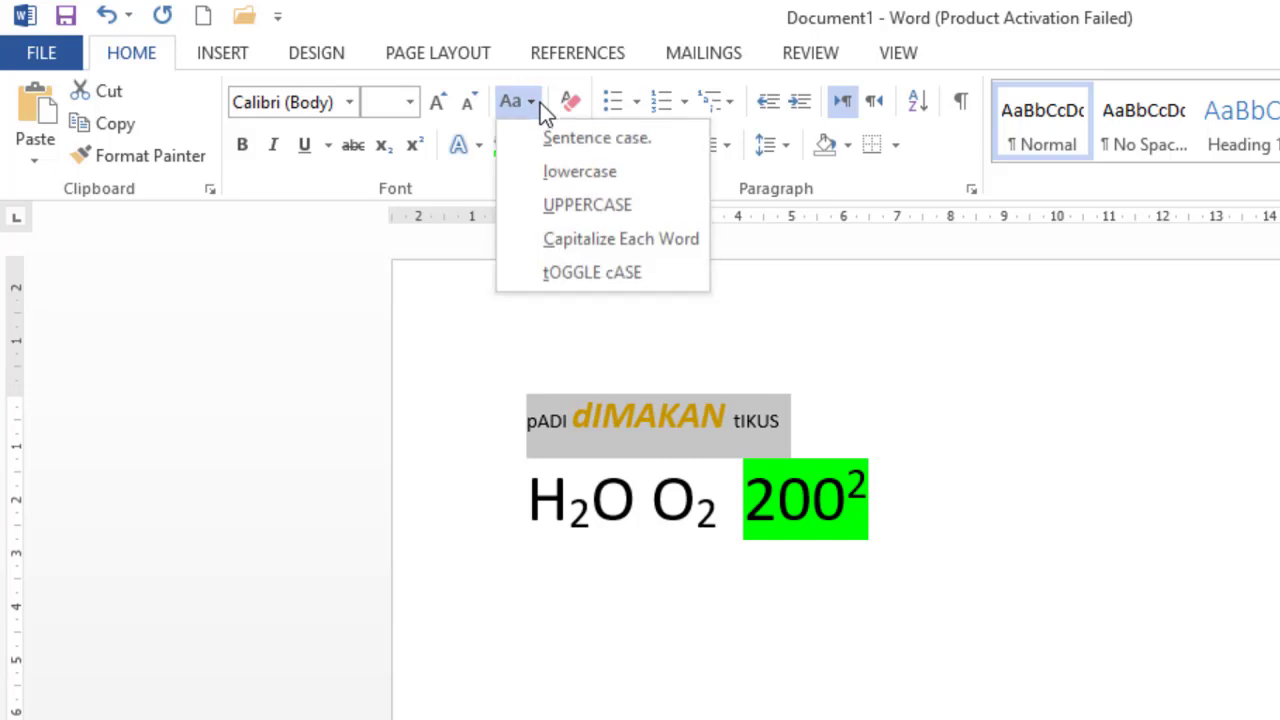
click(544, 139)
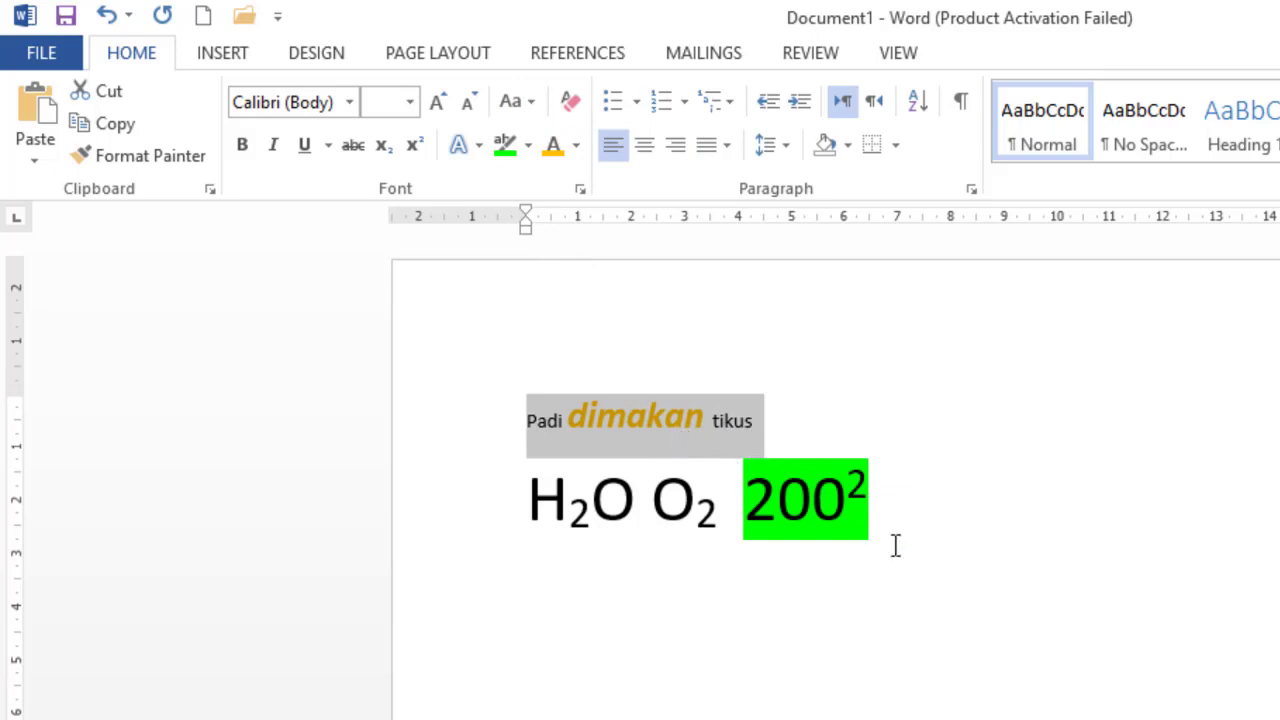
click(924, 518)
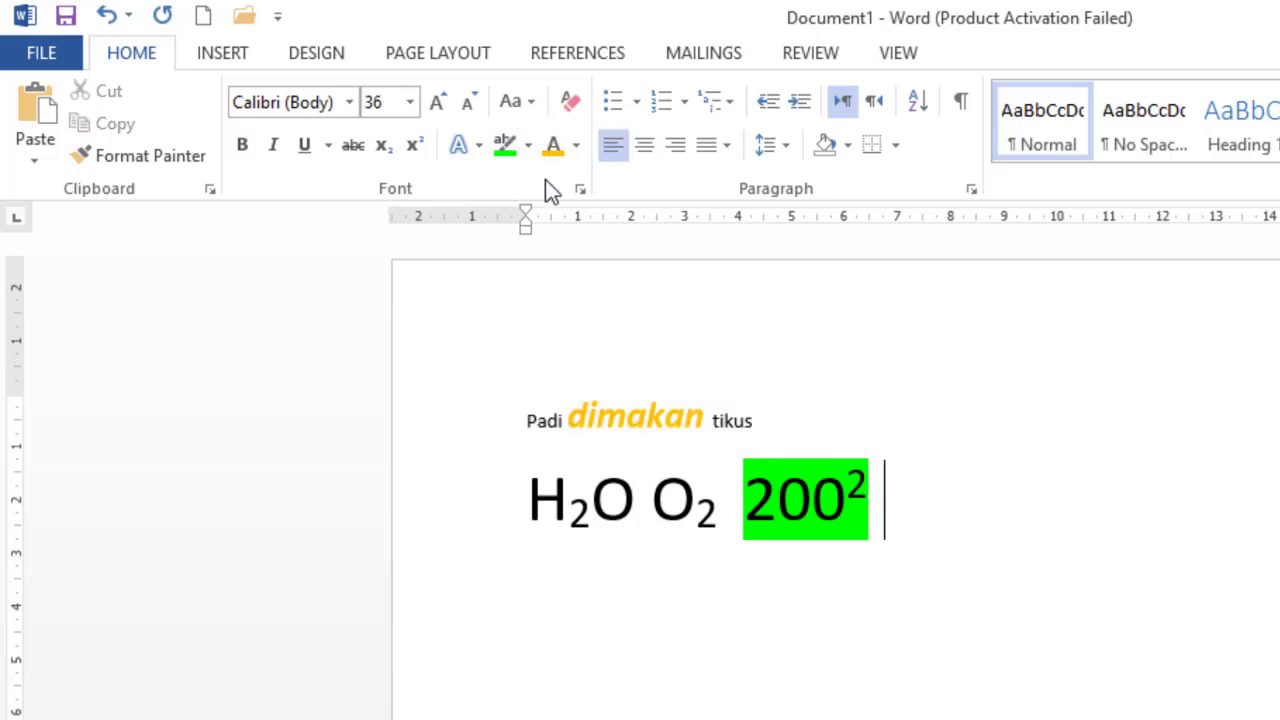
Clear all formatting from both lines of sample text
drag(449, 426, 457, 506)
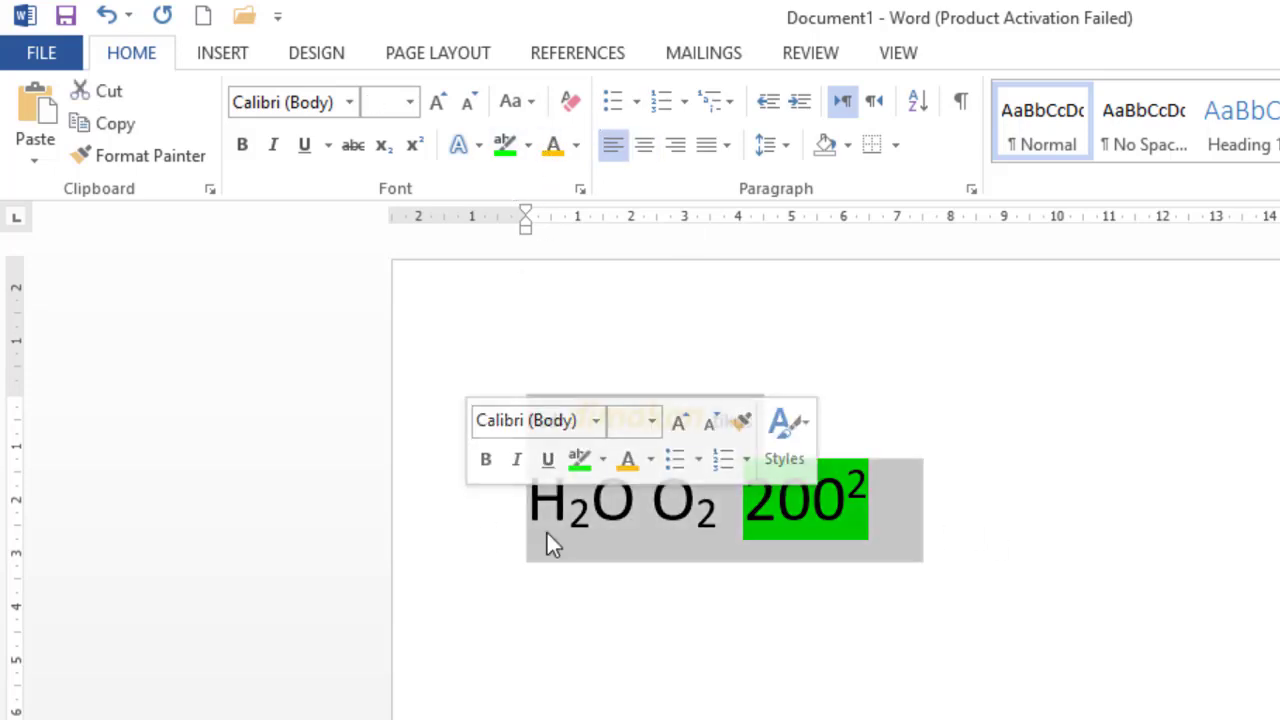
click(565, 103)
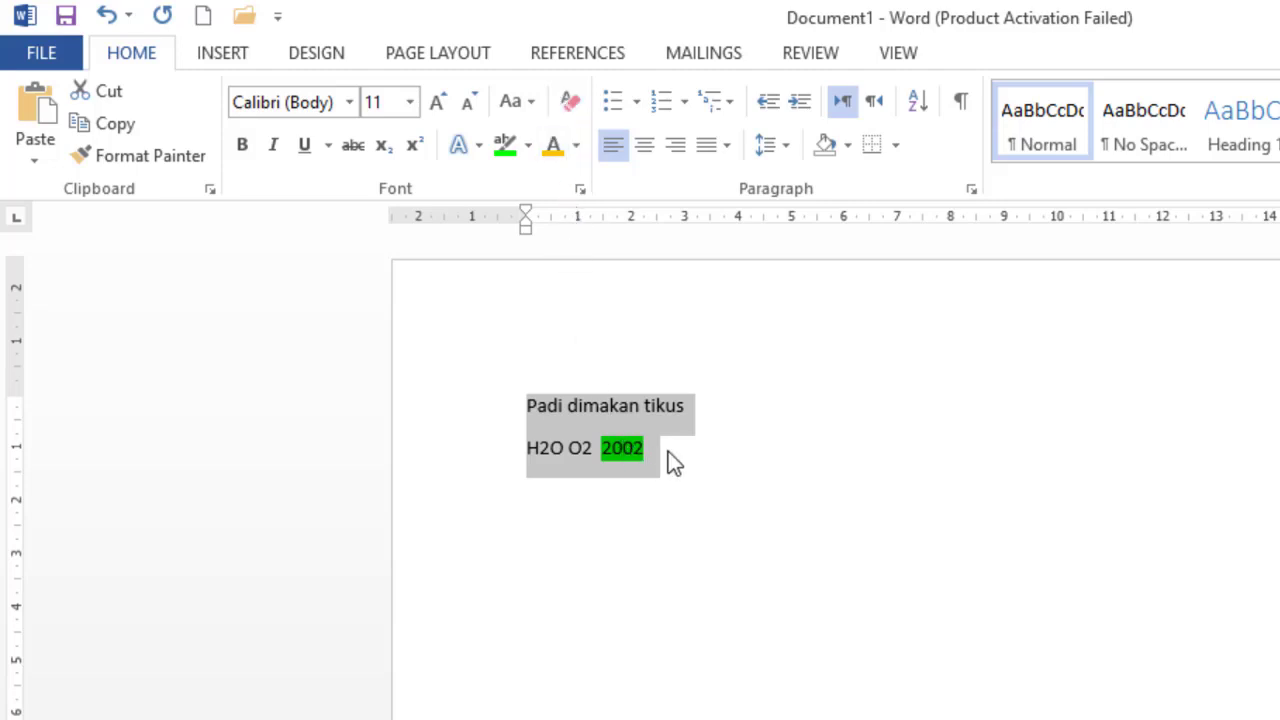
click(703, 452)
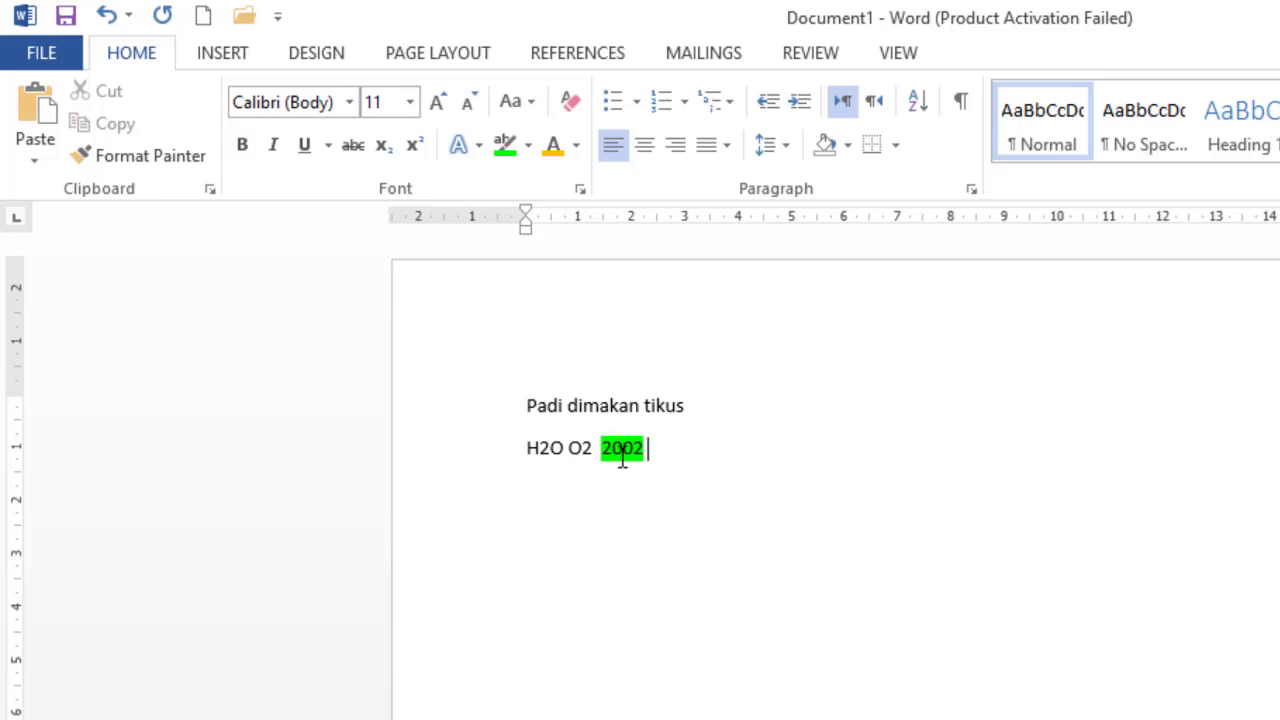
Remove the highlight colour from the line "H2O O2 2002"
click(460, 467)
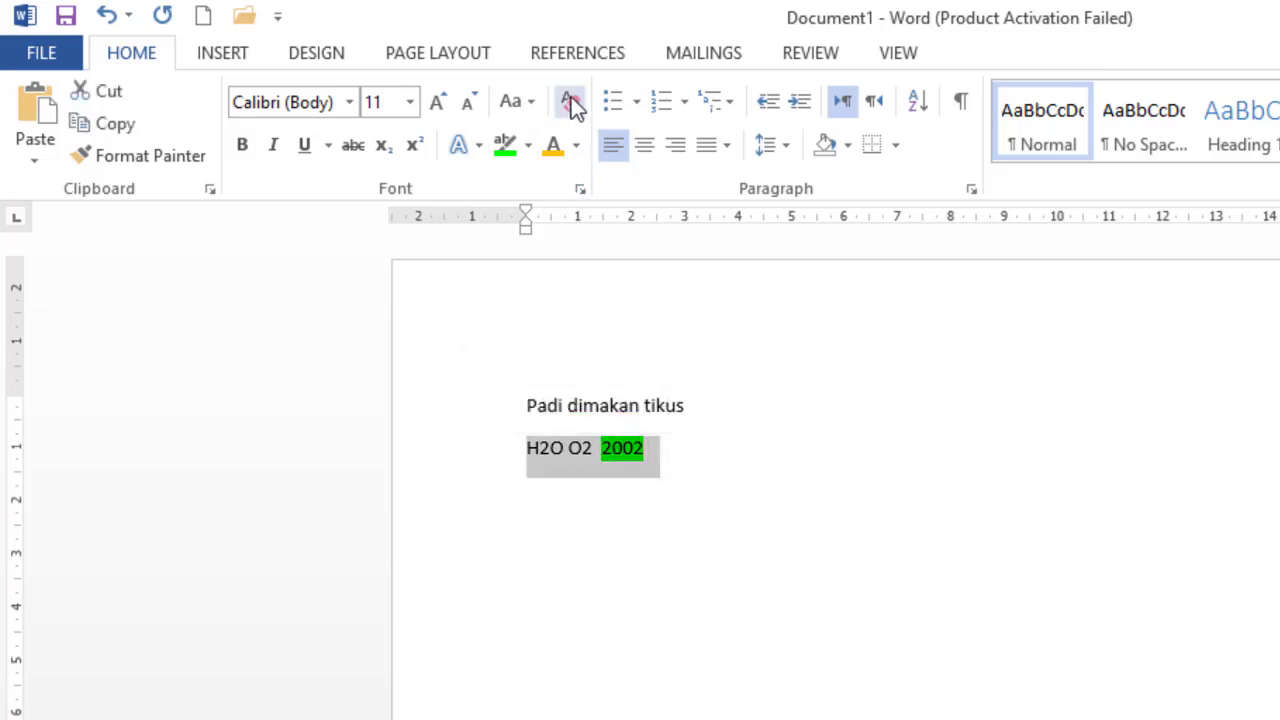
click(528, 147)
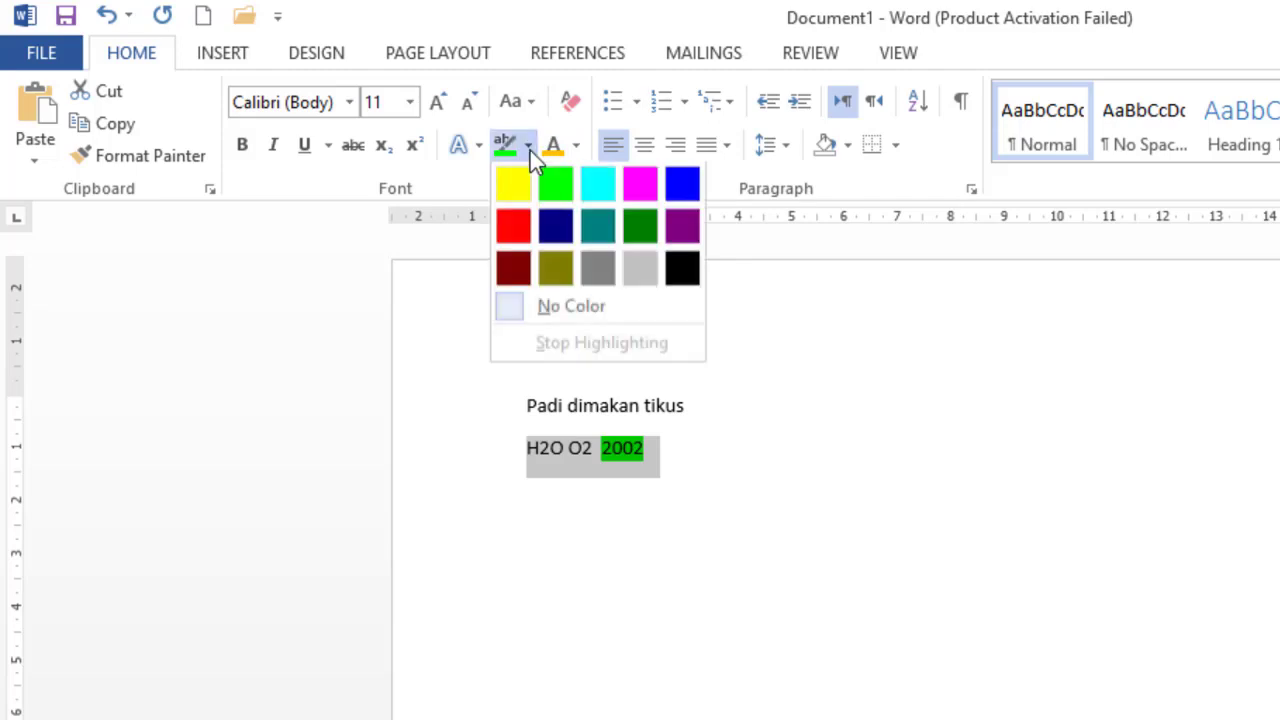
click(610, 309)
click(905, 478)
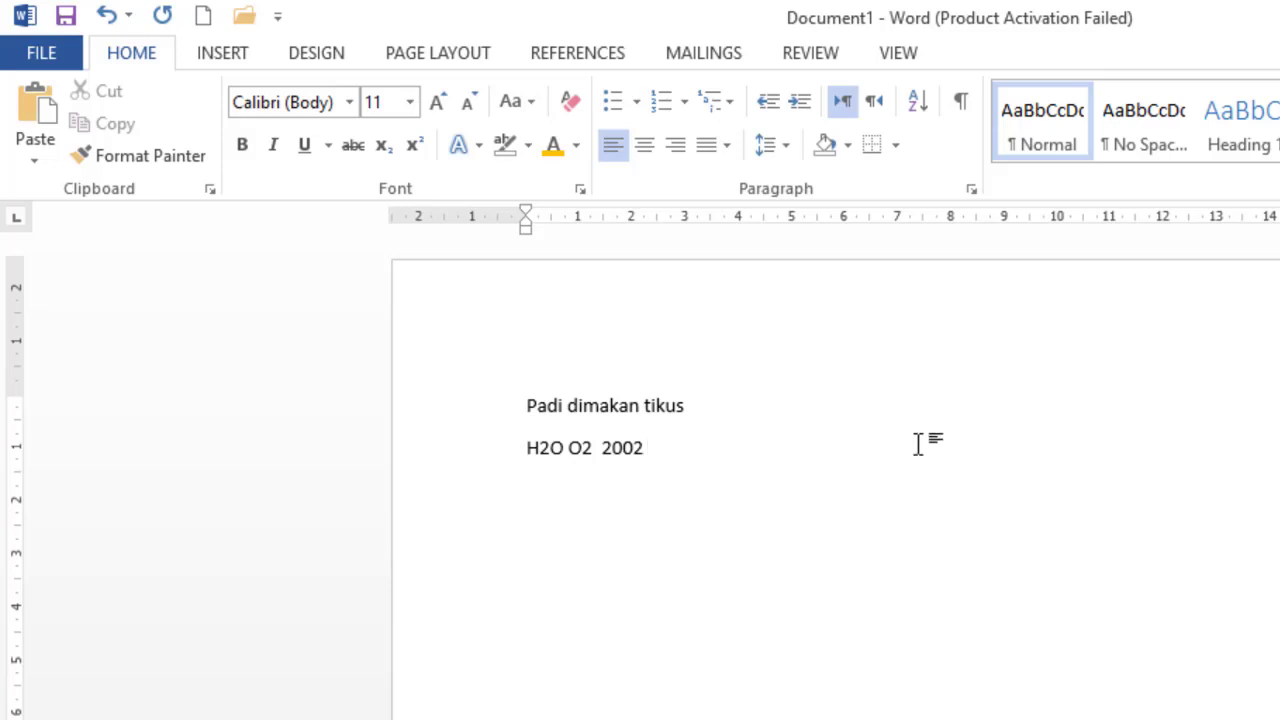
Delete both lines of sample text and open the document's Info page
drag(407, 396, 408, 477)
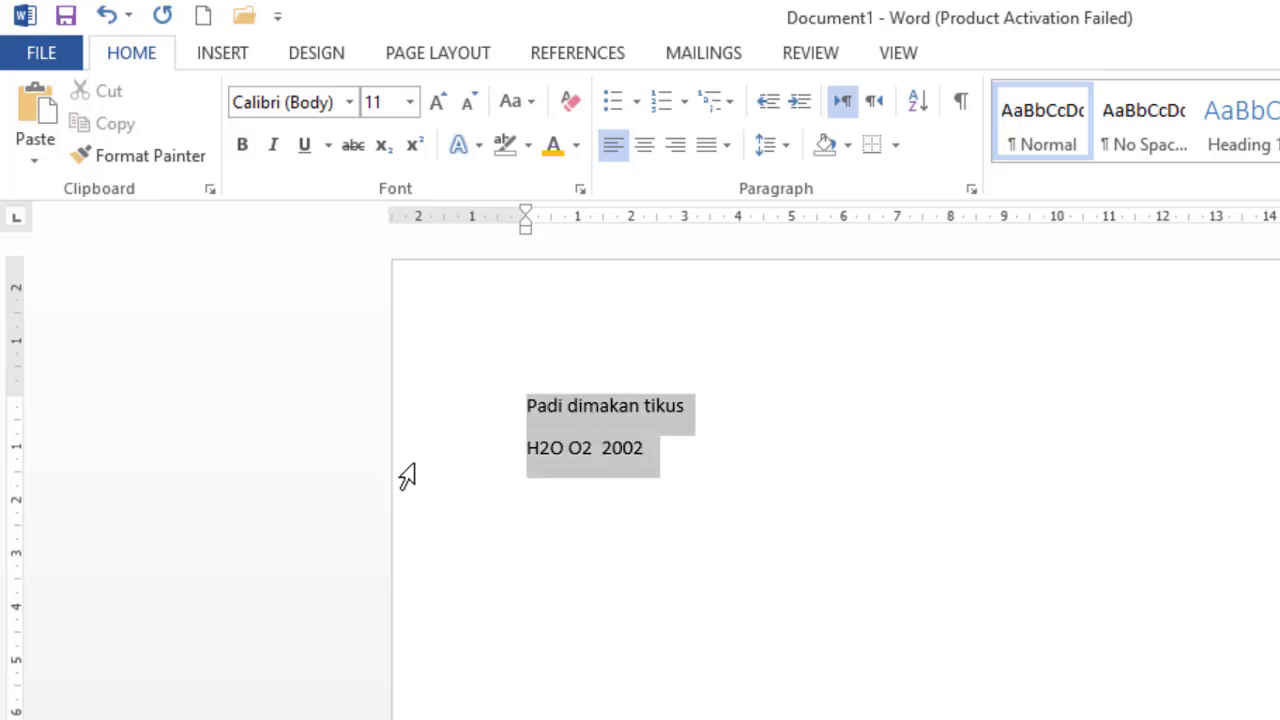
key(Delete)
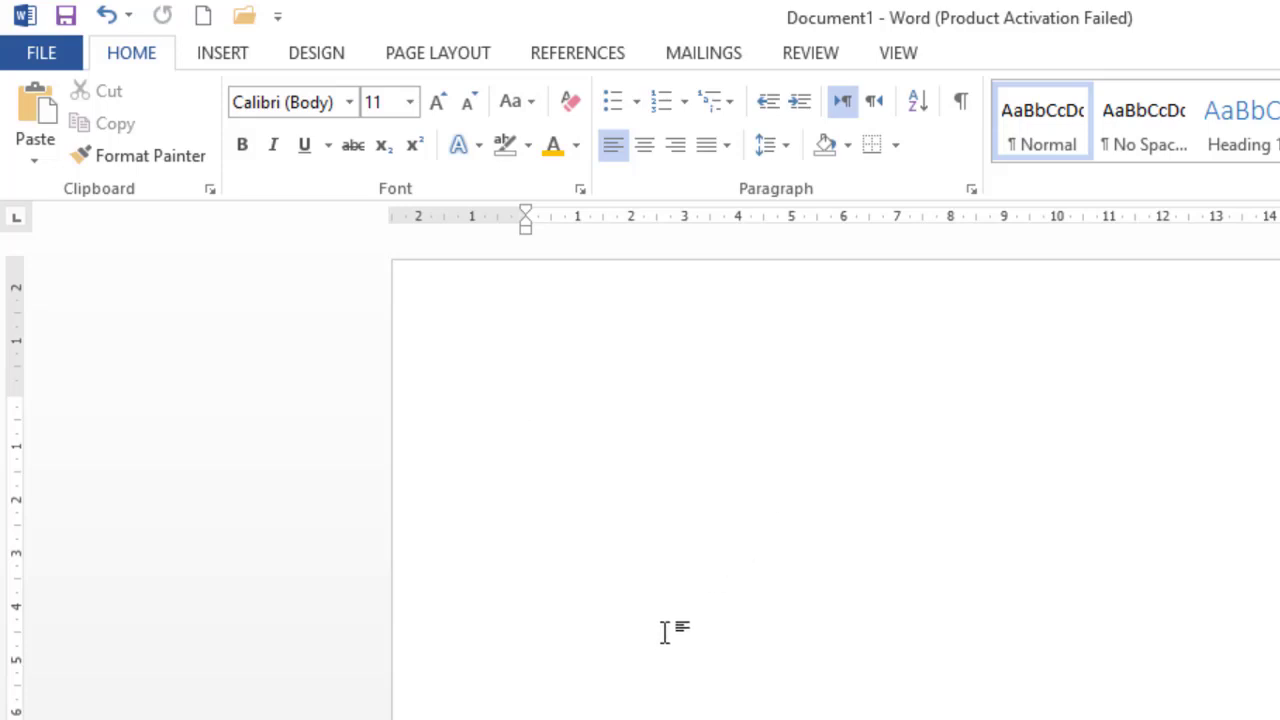
click(52, 58)
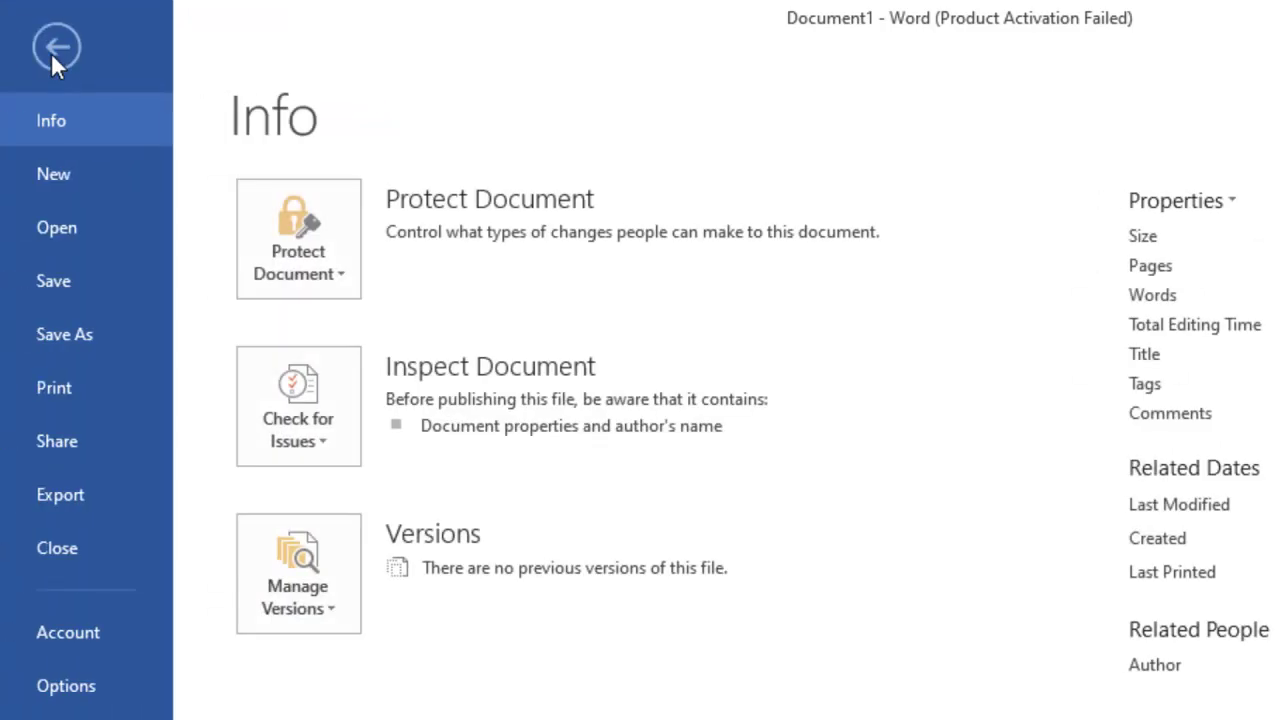
Return to the blank document and paste in the KOMPUTER TABLET heading with its tablet computer paragraph
click(52, 58)
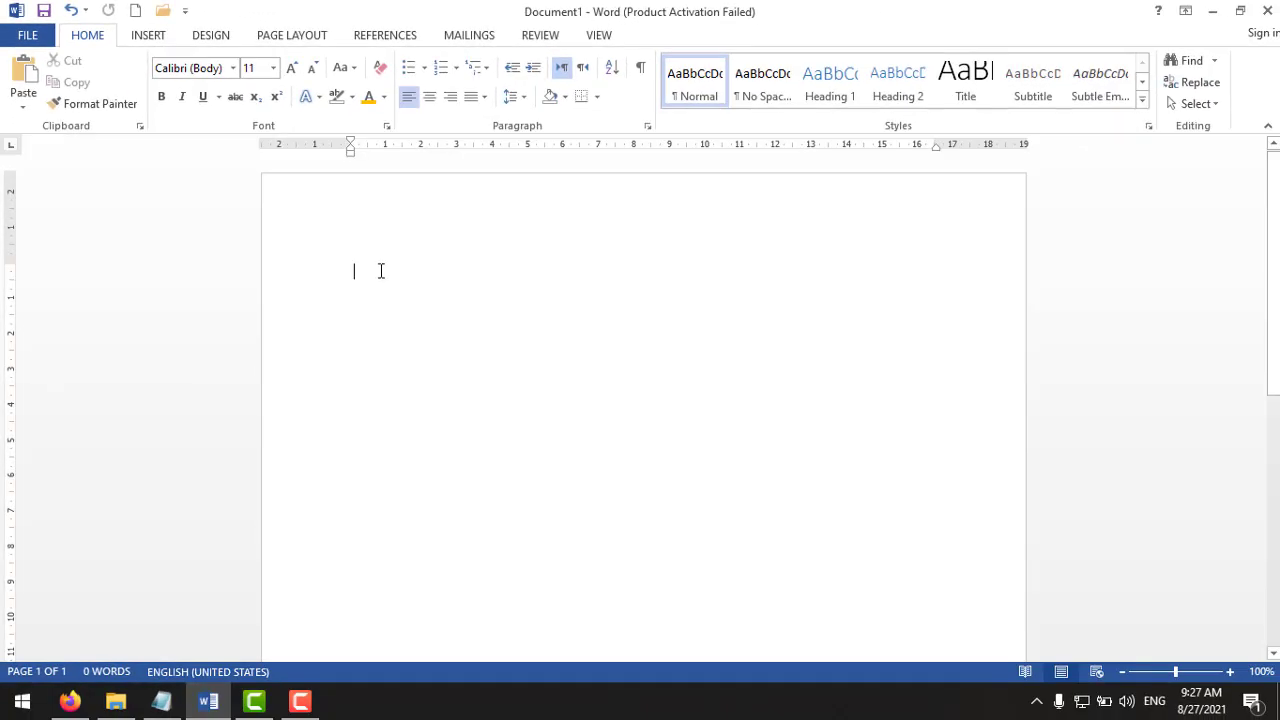
text(KOMPUTER TABLET Komputer tablet (bahasa Inggris: tablet computer), atau ringkasnya tablet, adalah suatu komputer portabel lengkap yang seluruhnya berupa layar sentuh datar. Ciri pembeda utamanya adalah penggunaan layar sebagai peranti masukan dengan menggunakan stilus, pena digital, atau ujung jari, tanpa menggunakan keyboard atau mouse.)
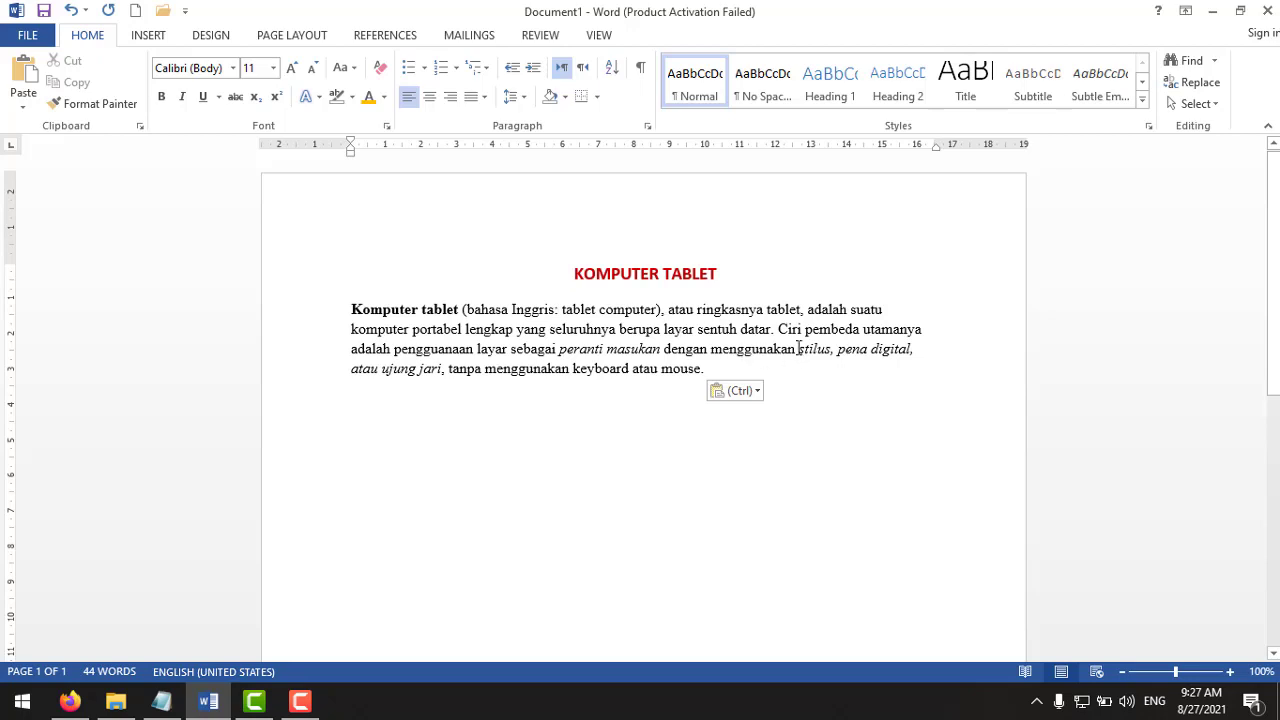
Clear all formatting from the heading and paragraph, and delete the space before the heading
drag(294, 274, 323, 382)
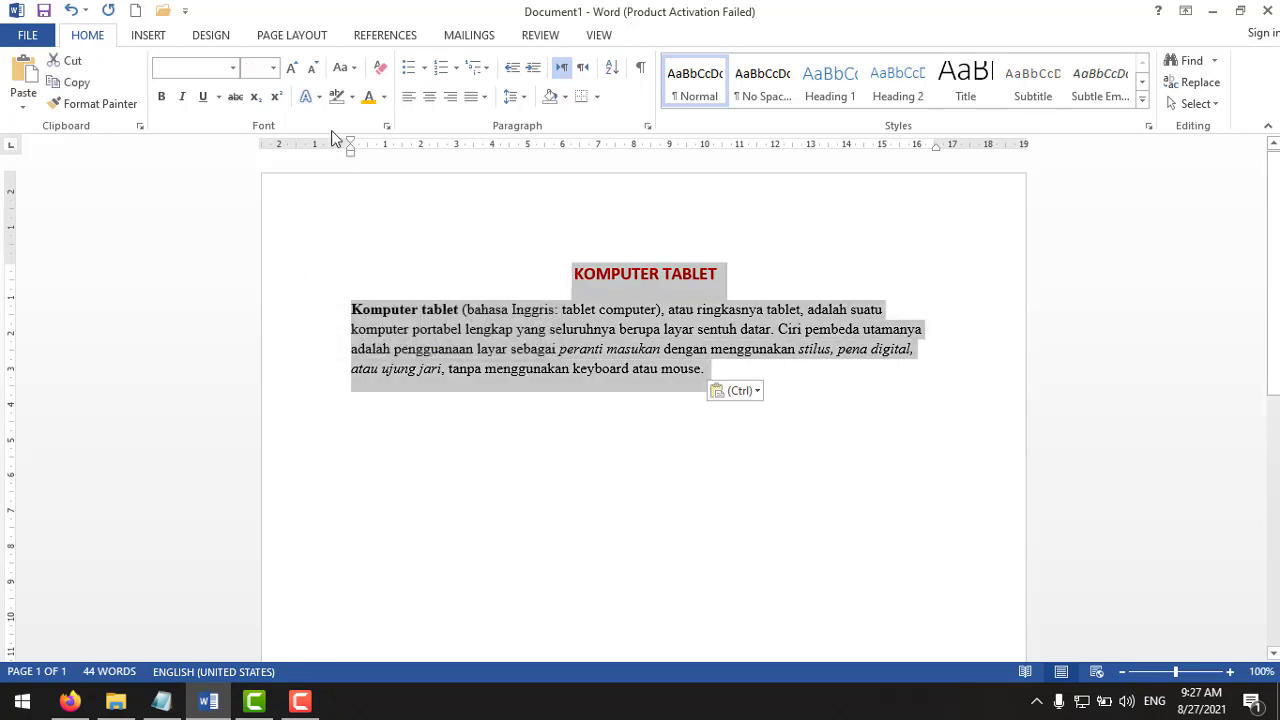
click(378, 70)
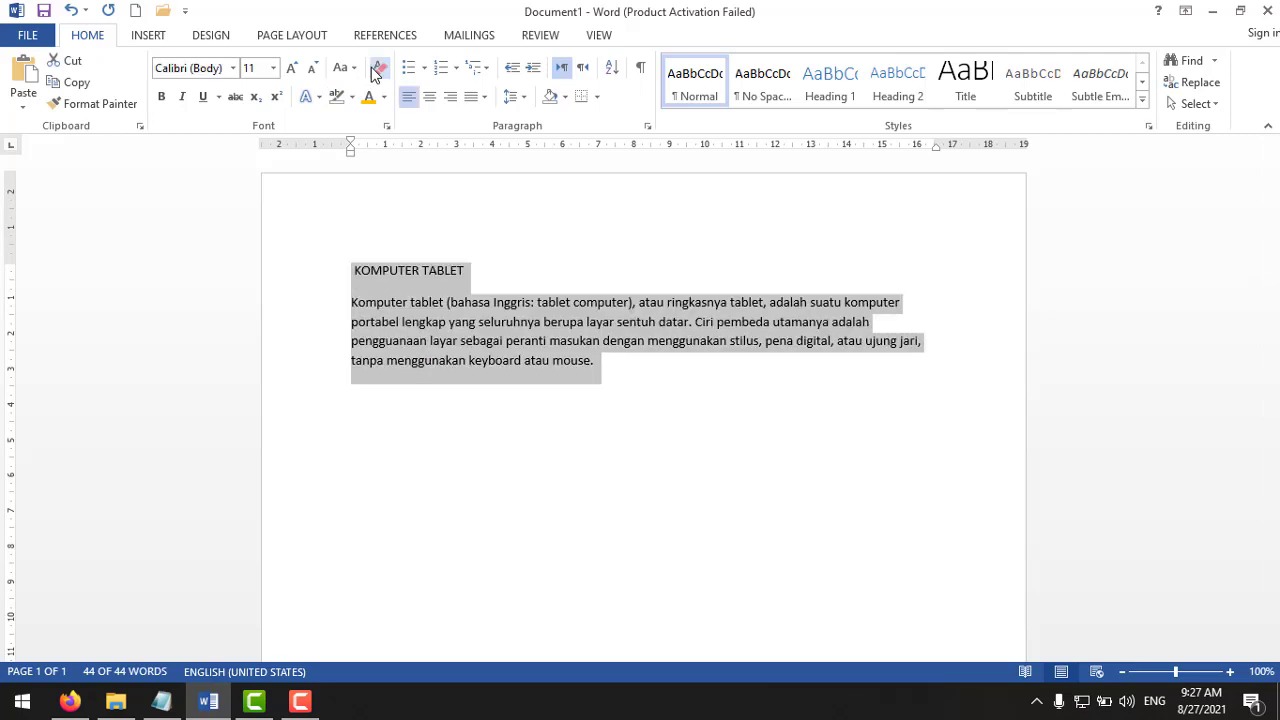
click(590, 322)
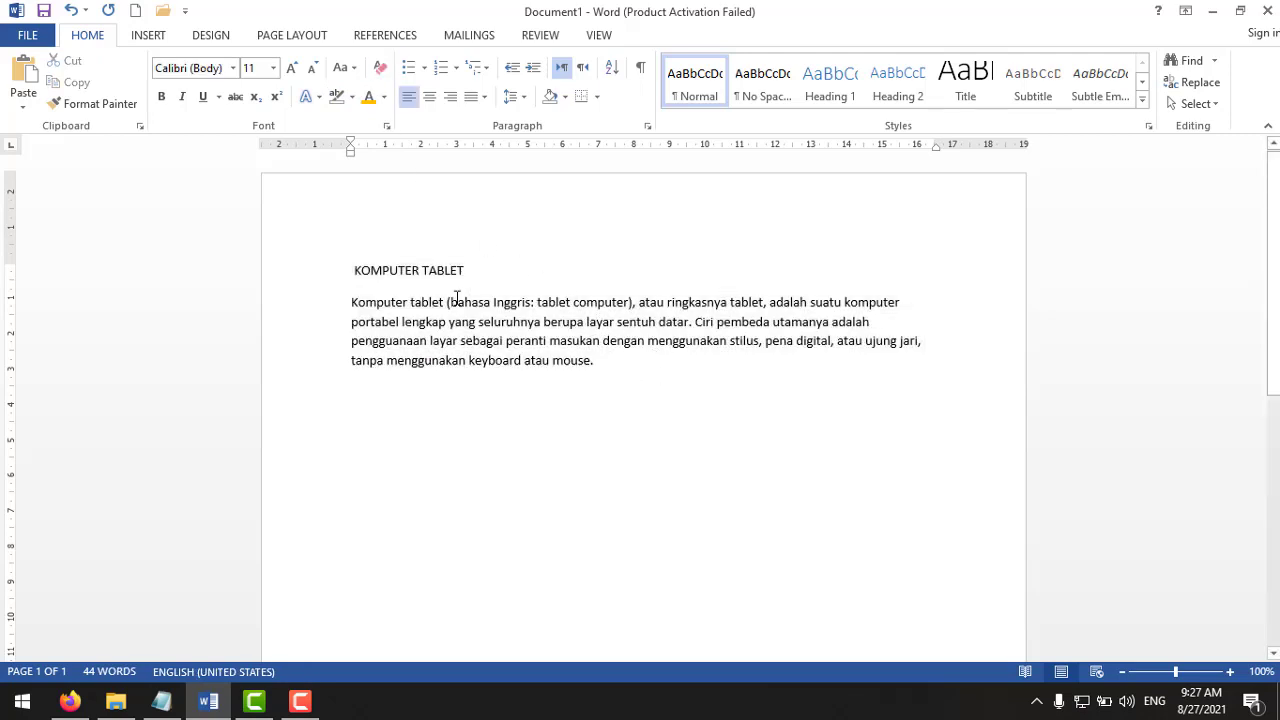
click(343, 274)
key(Delete)
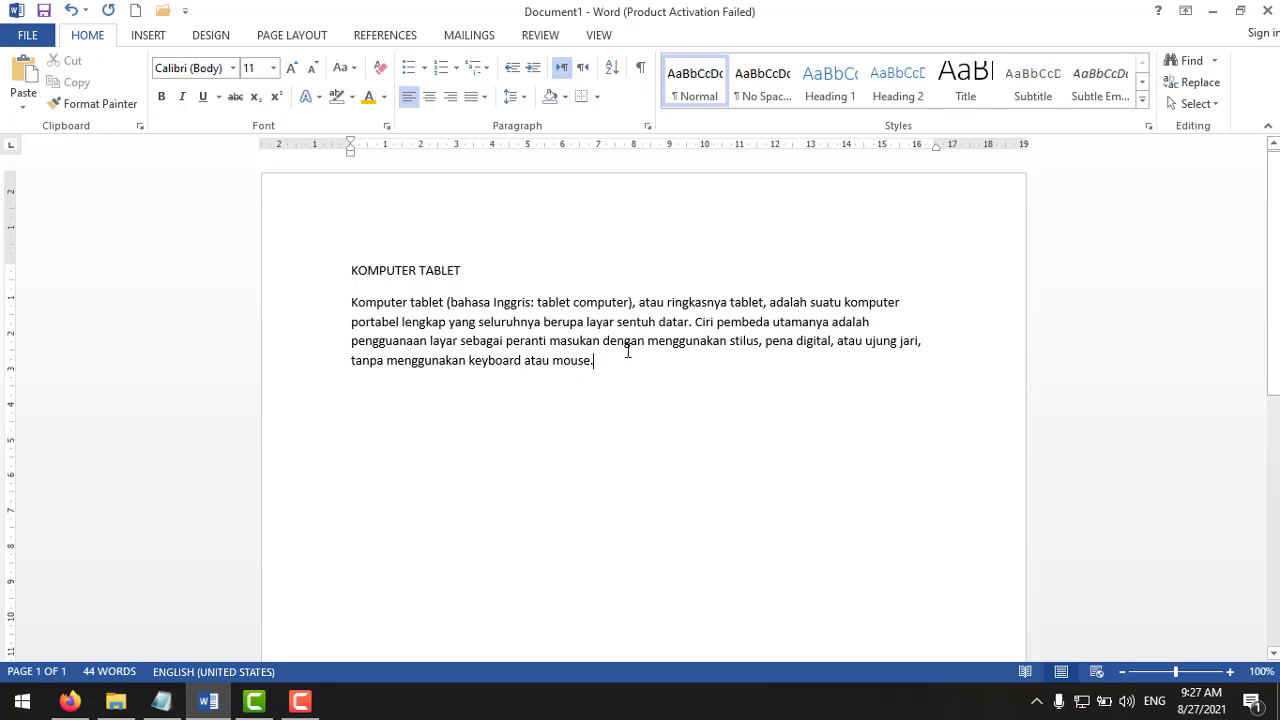
Format the KOMPUTER TABLET heading as 14 pt, bold and centred
click(297, 279)
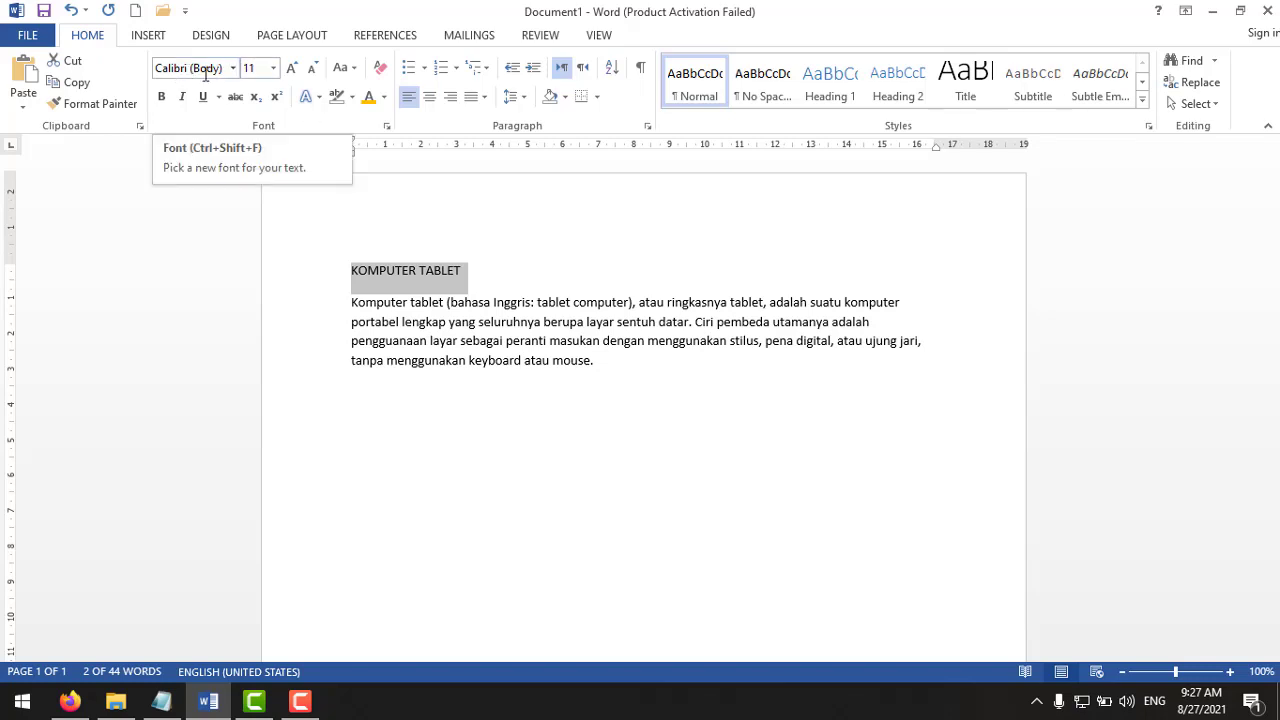
click(293, 69)
click(293, 69)
click(293, 69)
click(309, 72)
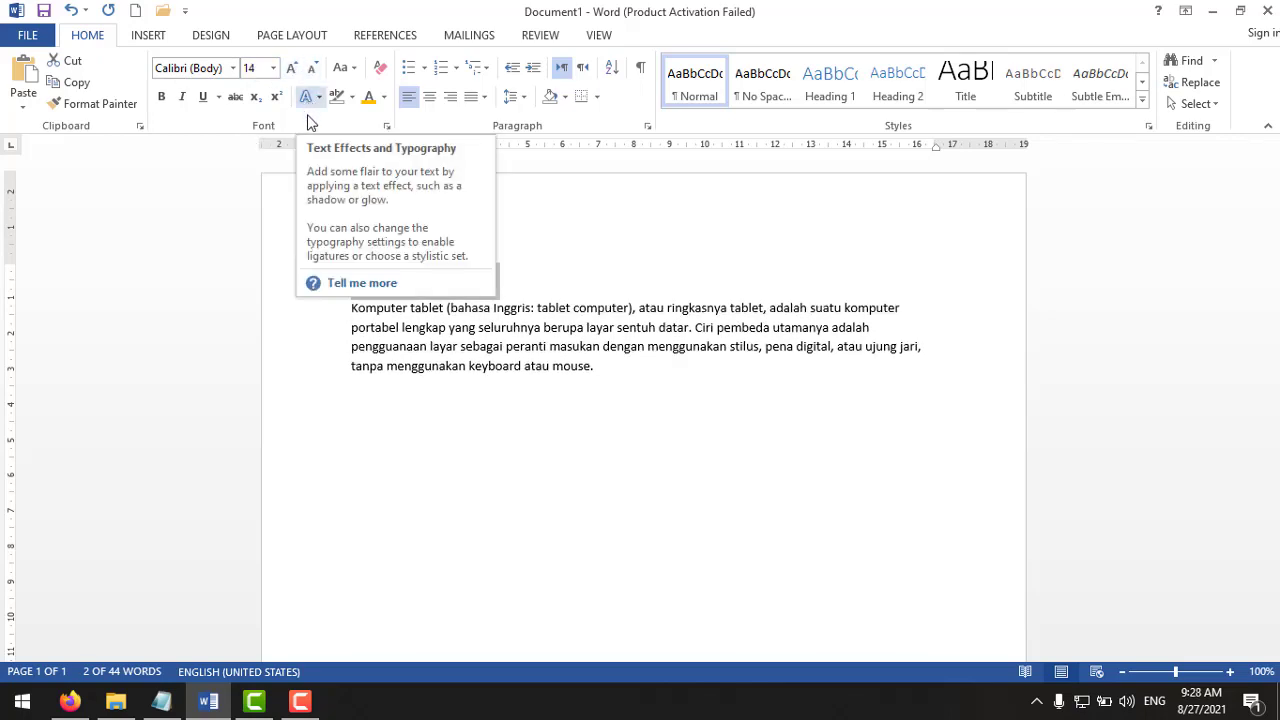
click(161, 96)
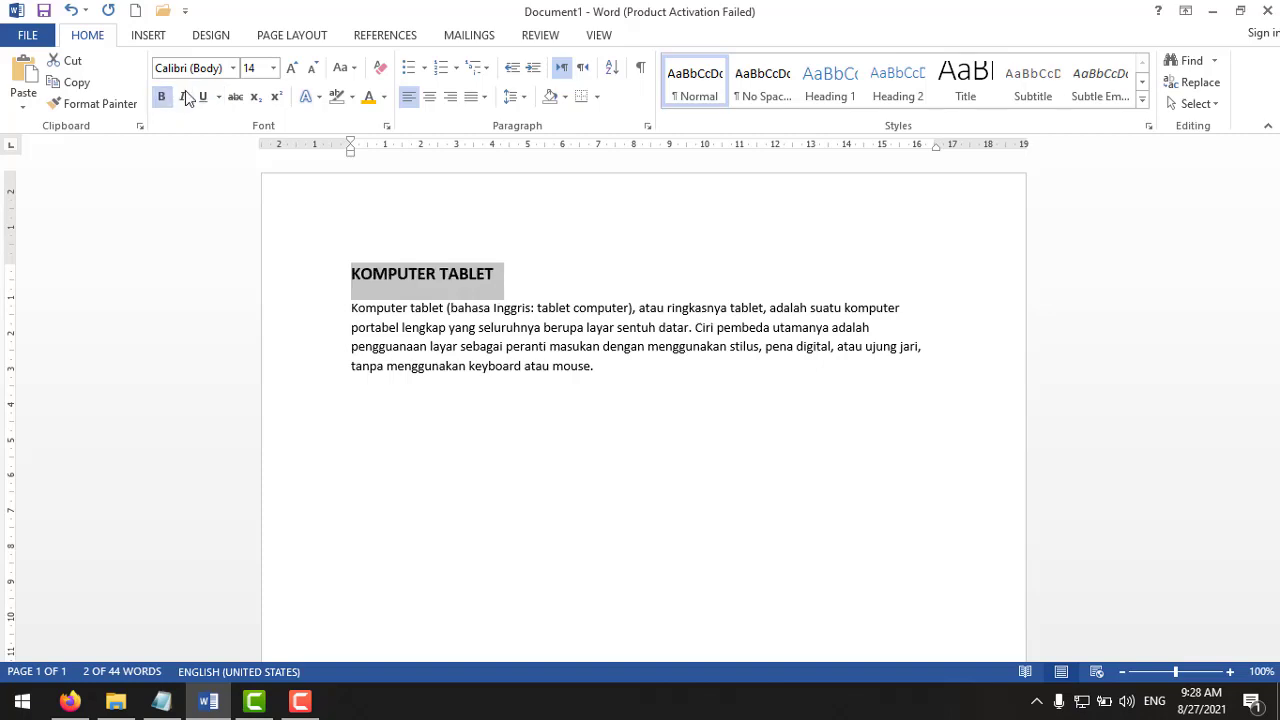
click(433, 100)
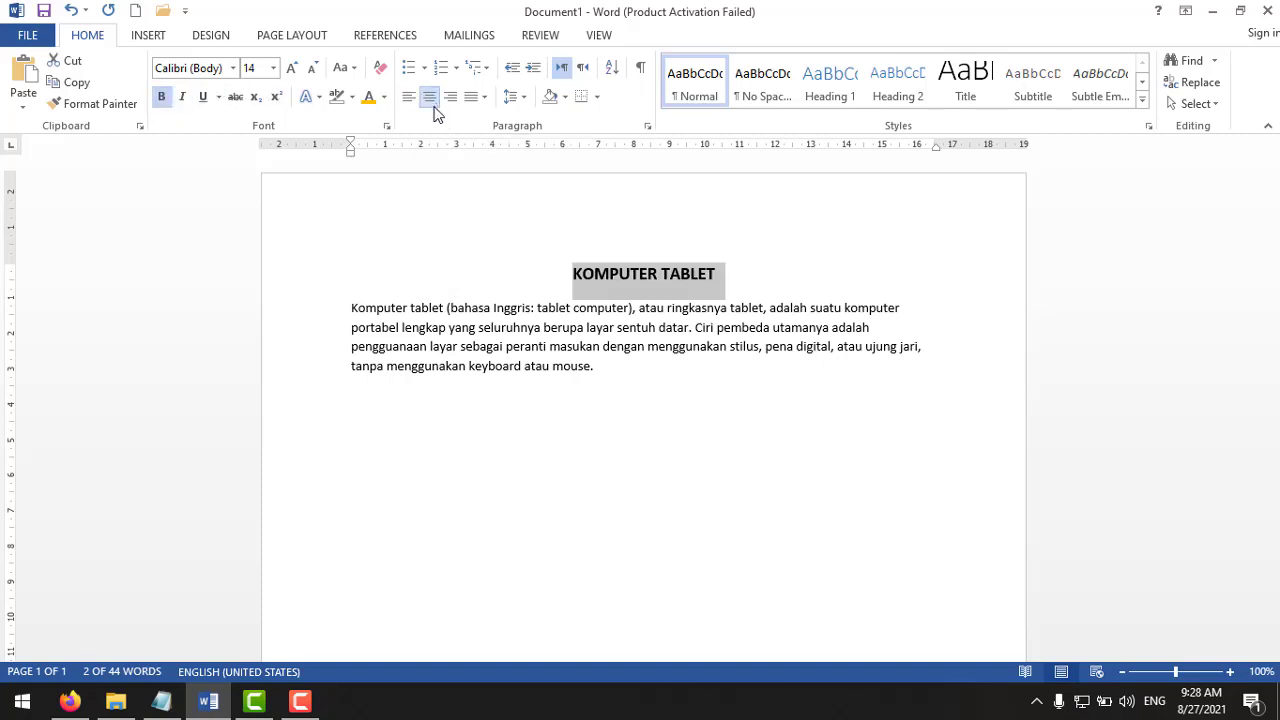
click(733, 297)
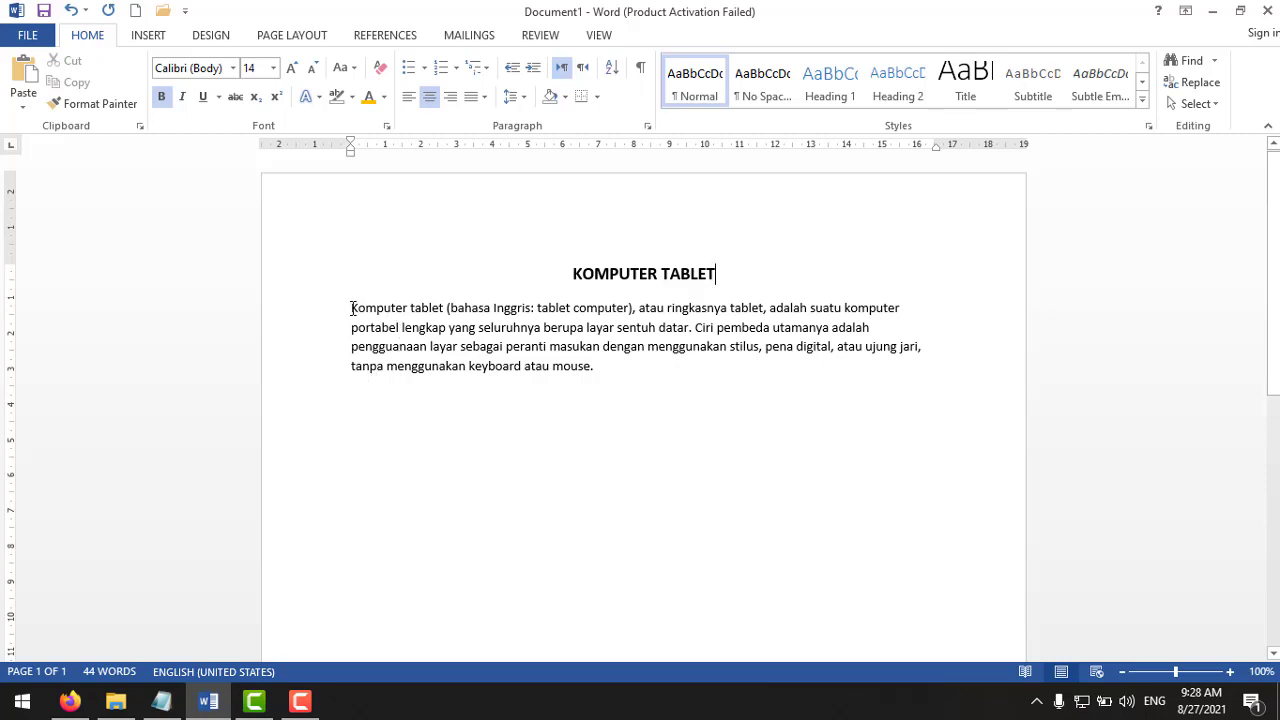
Make the words "Komputer tablet" at the start of the body paragraph bold
drag(366, 307, 440, 310)
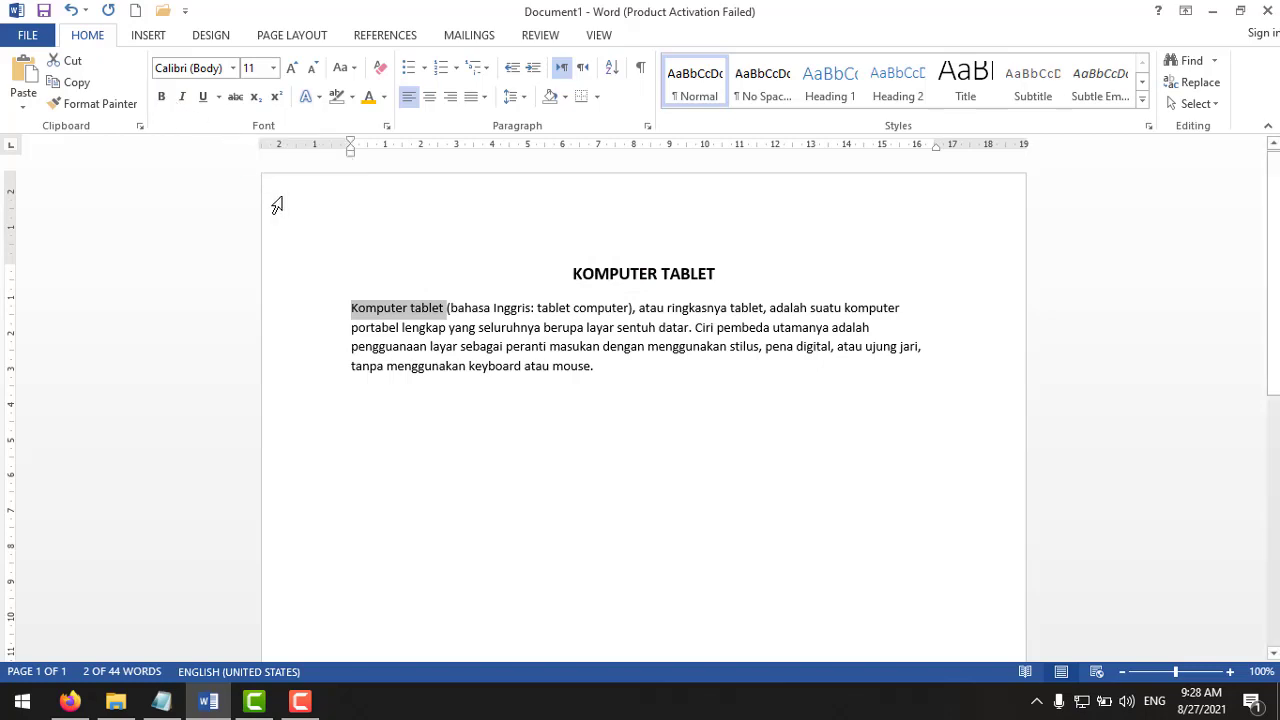
click(360, 306)
drag(351, 306, 432, 308)
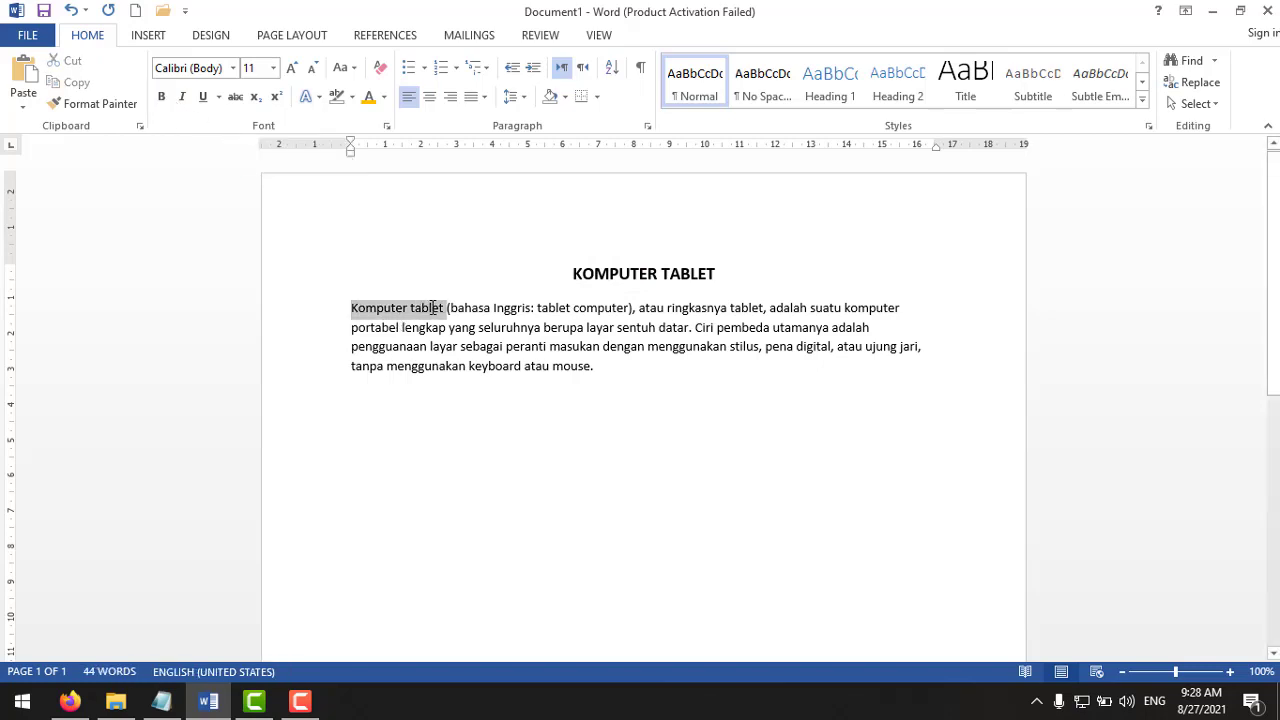
click(166, 100)
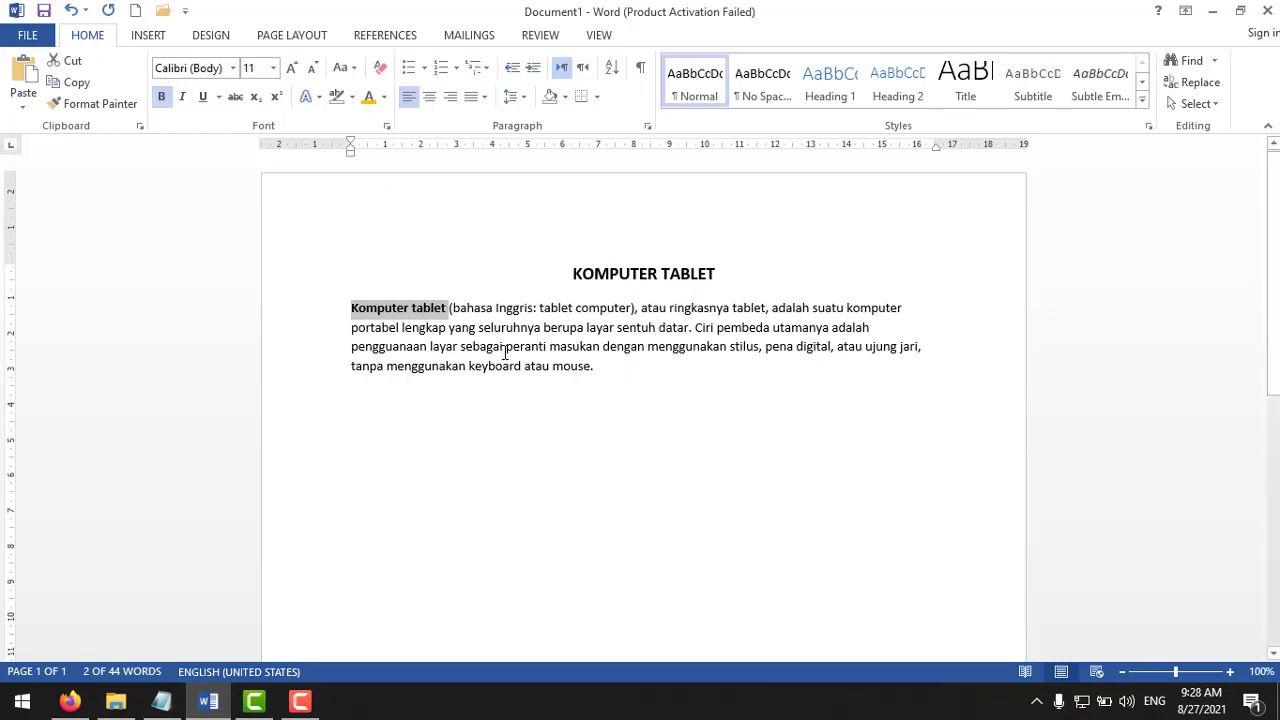
Italicise the words "peranti masukan" in the body paragraph
drag(505, 350, 600, 349)
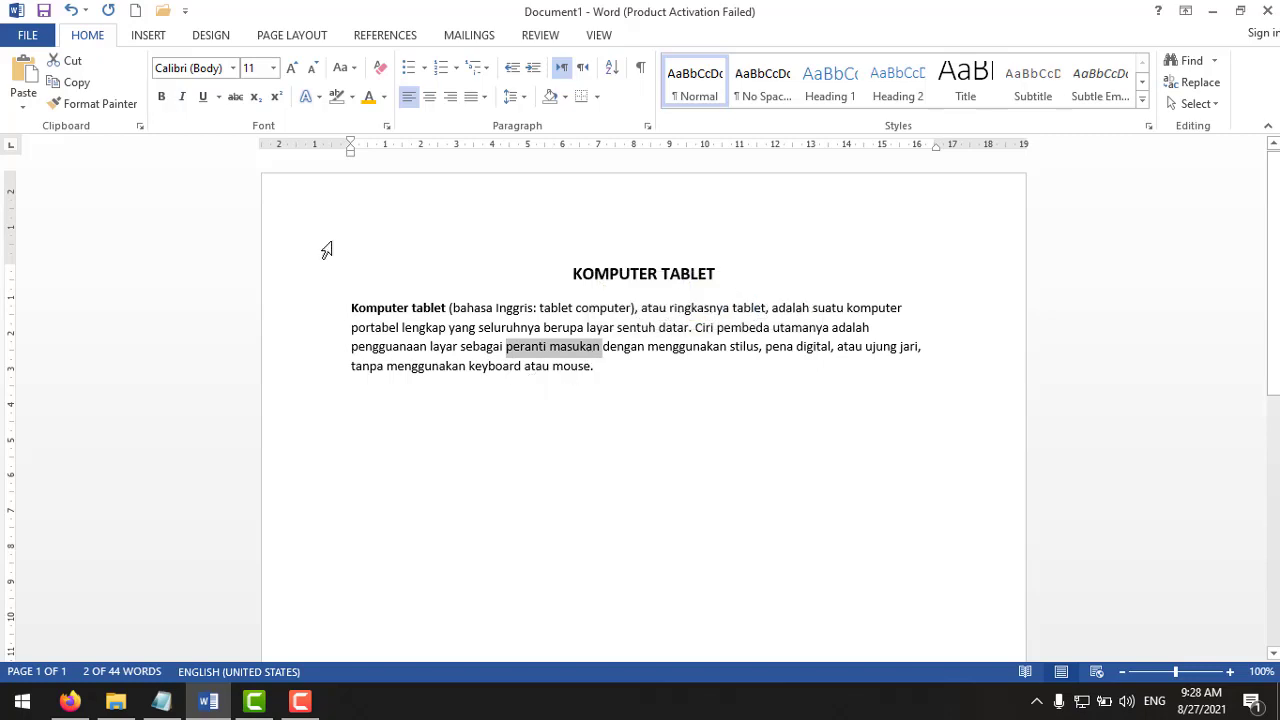
click(182, 104)
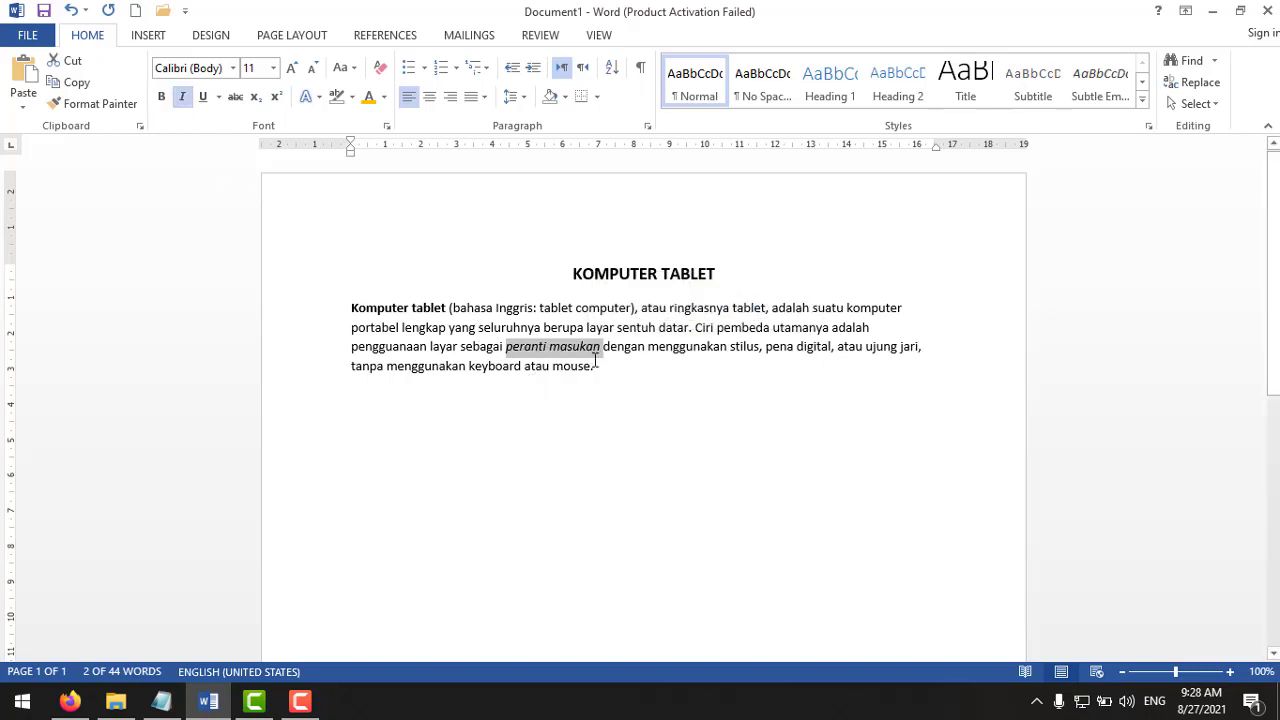
click(746, 348)
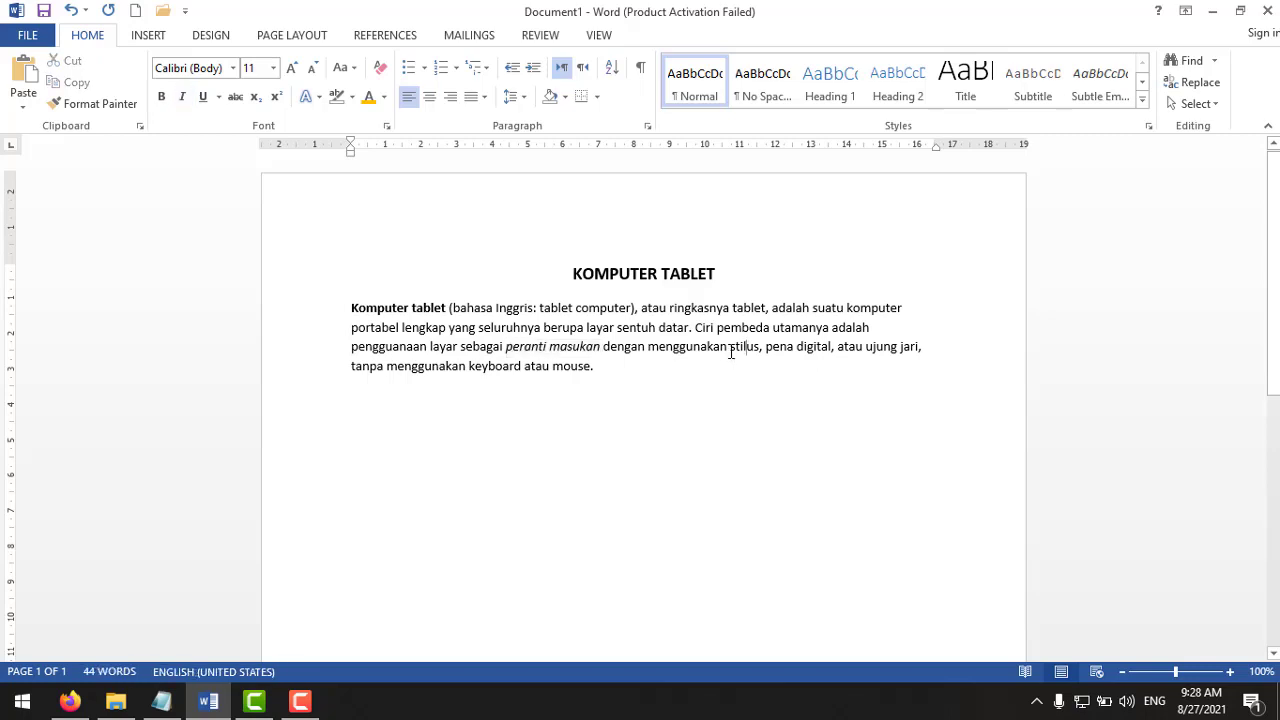
Italicise the phrase "pena digital, atau ujung jari" in the body paragraph
drag(730, 347, 910, 343)
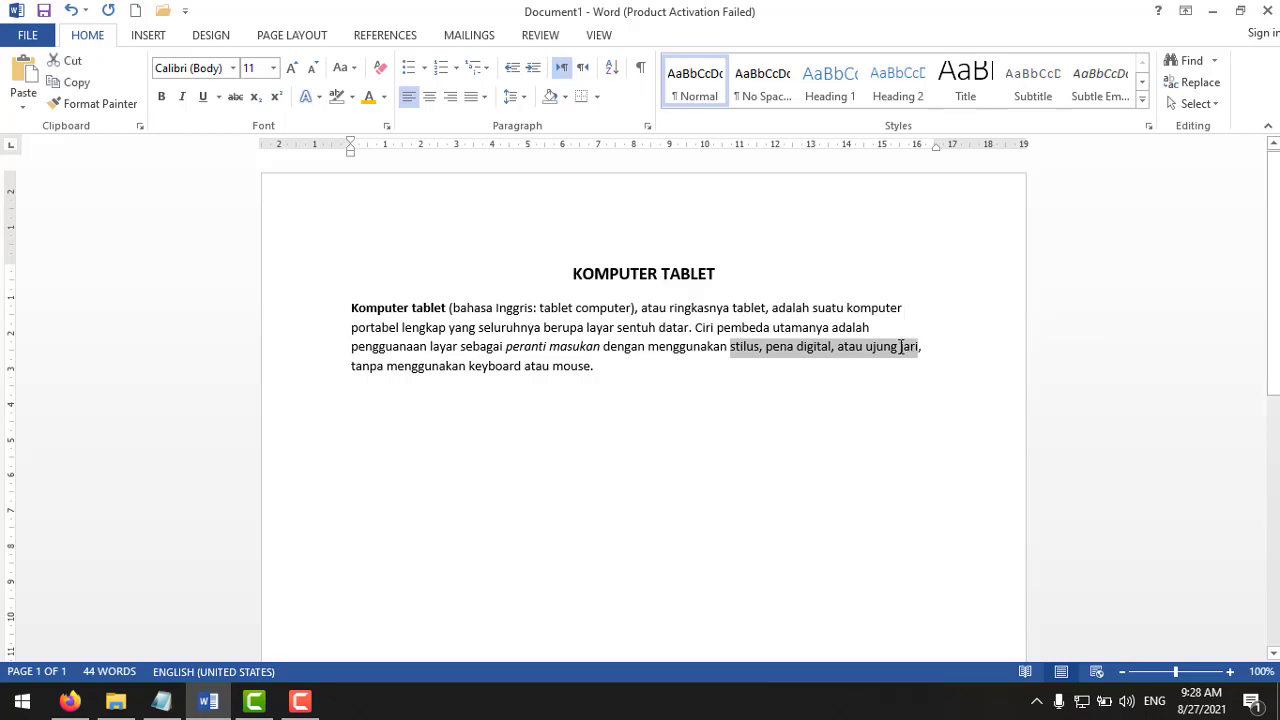
click(731, 347)
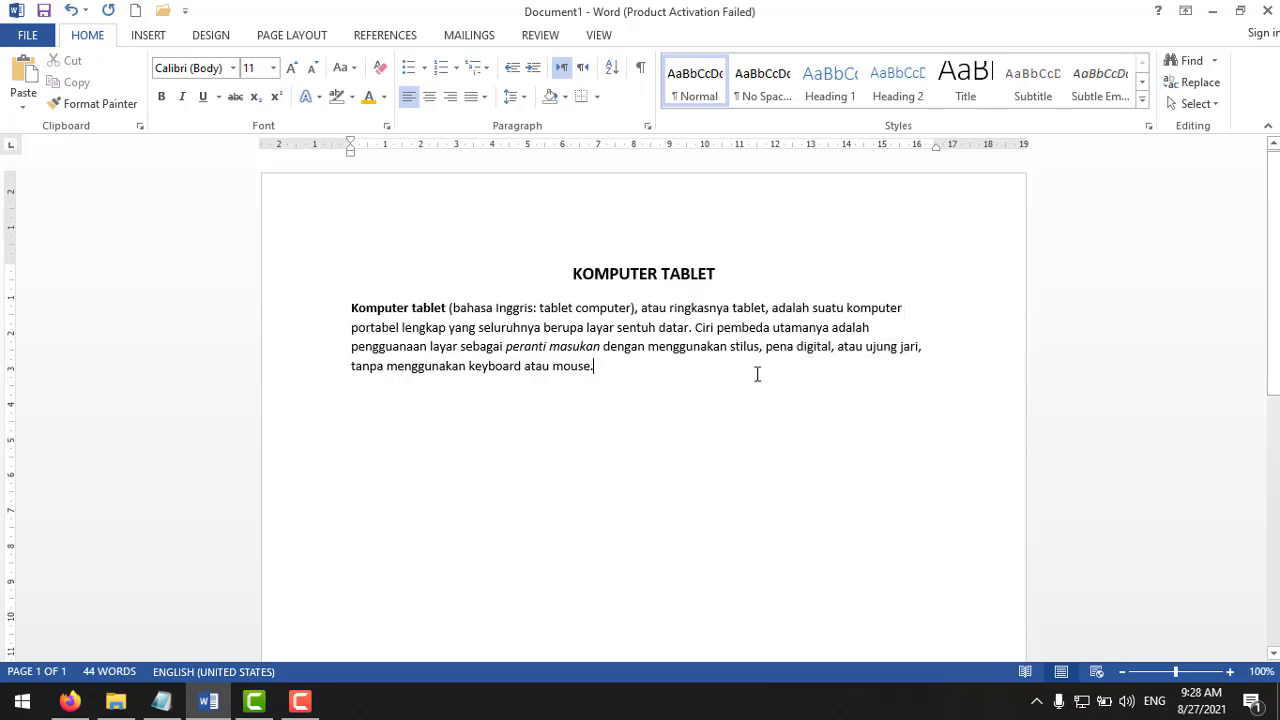
drag(731, 352, 791, 356)
click(908, 384)
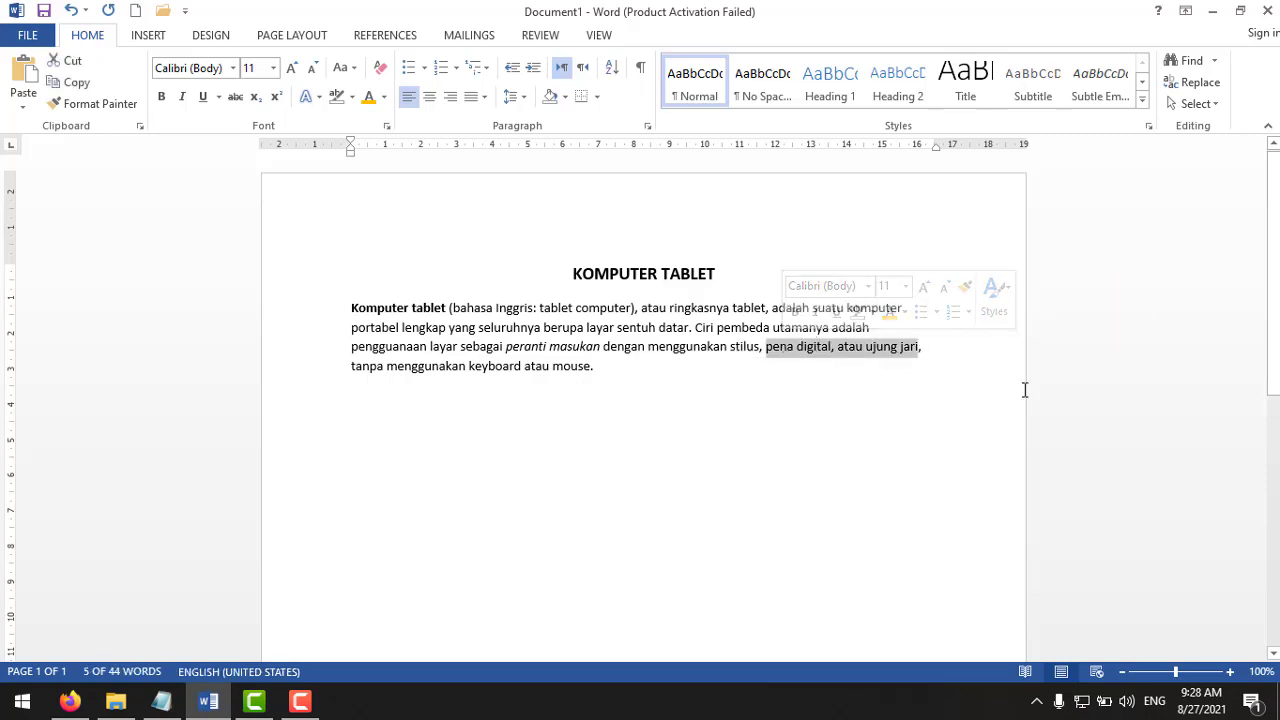
click(183, 99)
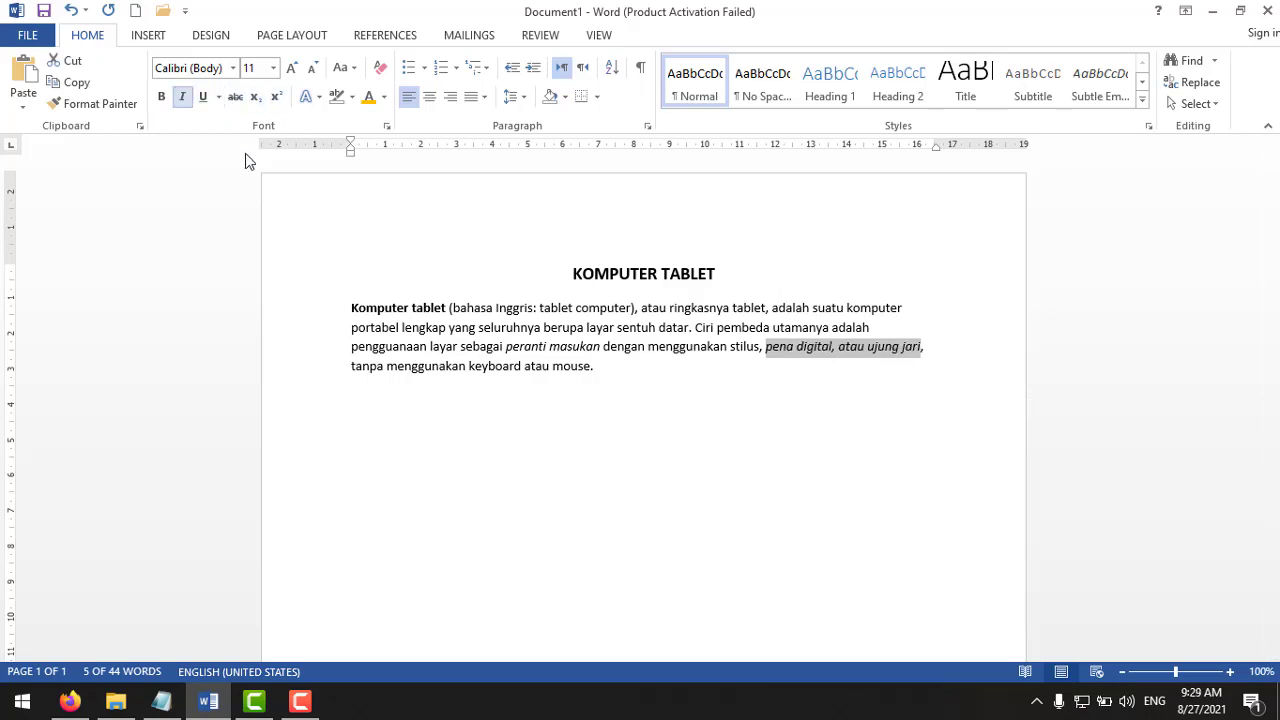
click(638, 374)
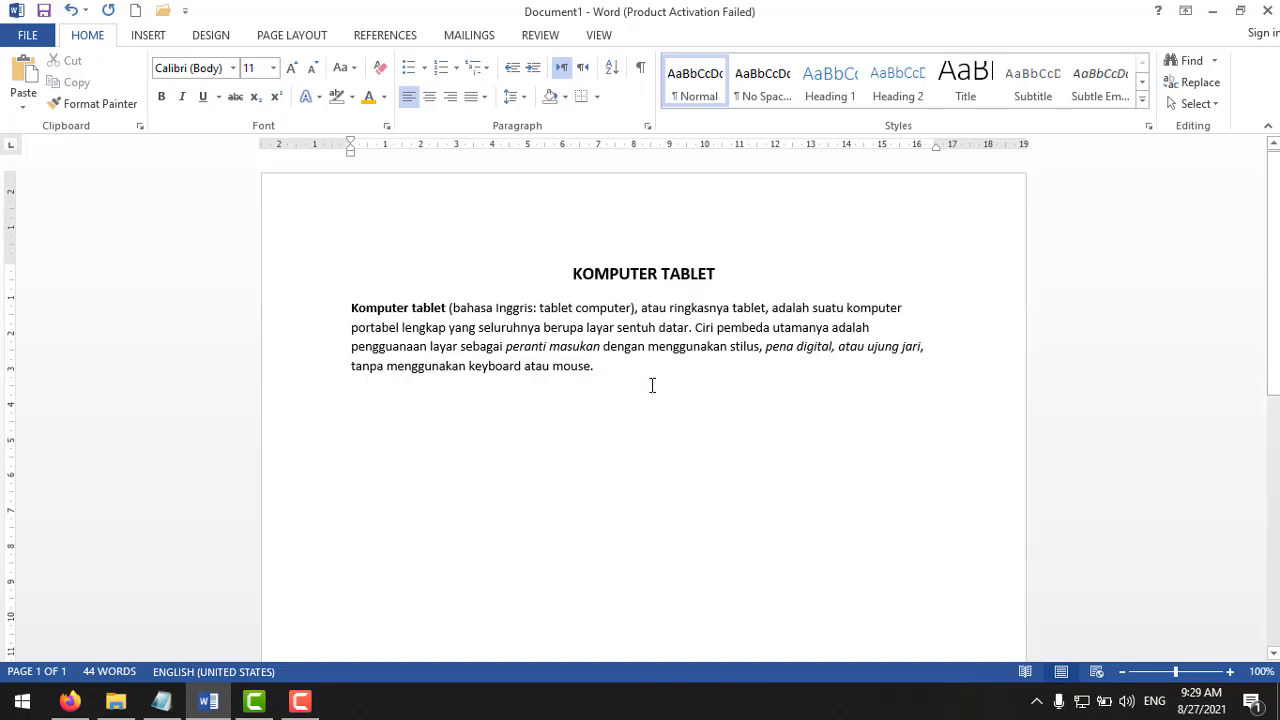
Copy the body paragraph and paste it three times below the original
click(289, 317)
drag(289, 317, 281, 372)
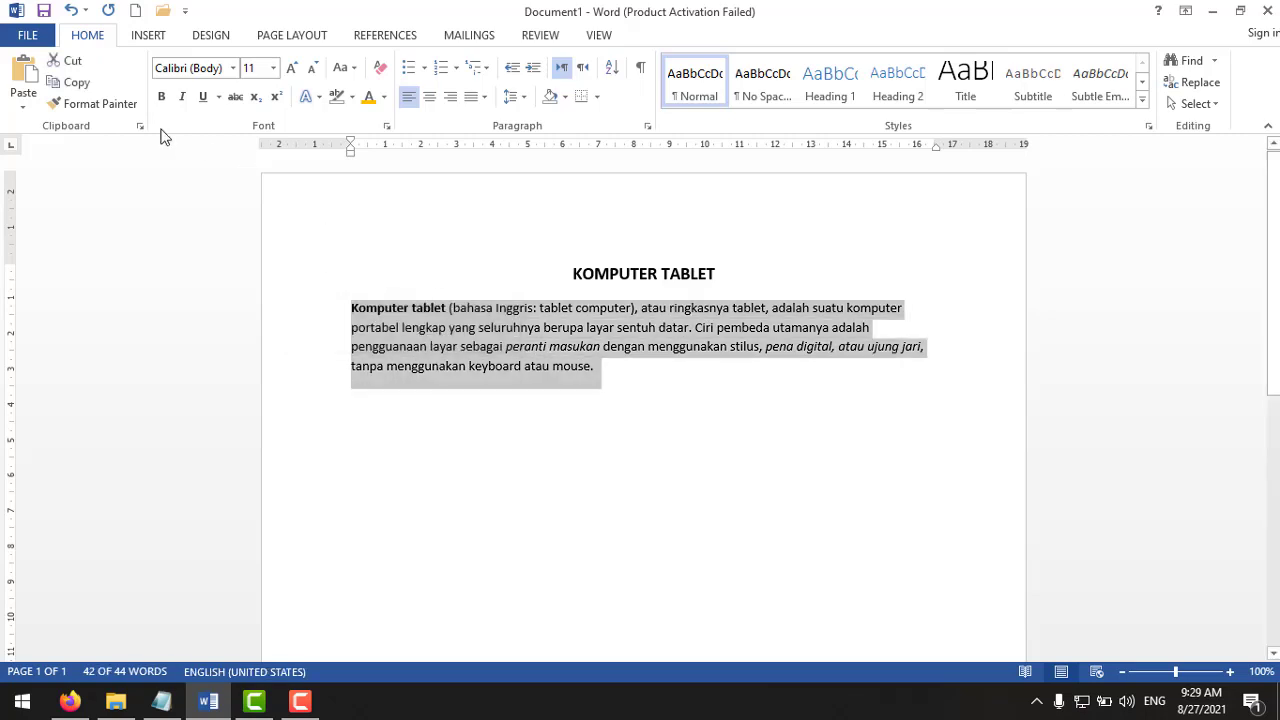
click(79, 88)
click(606, 375)
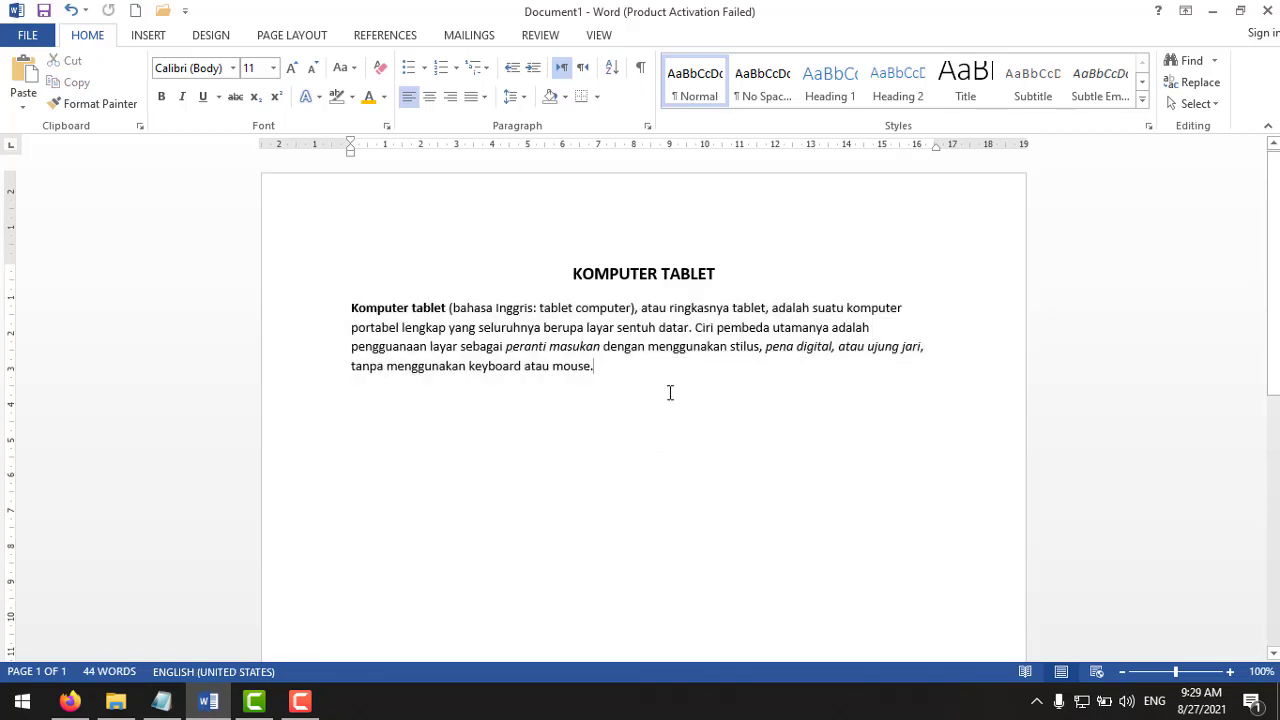
key(Return)
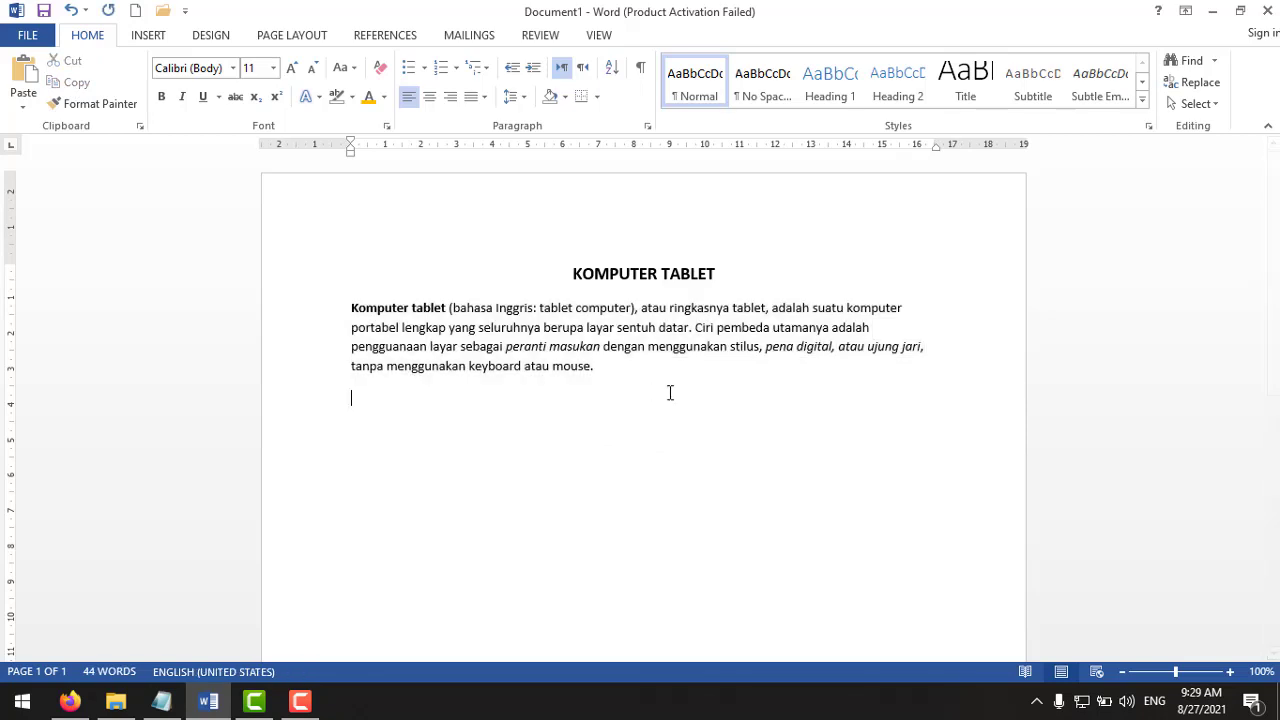
click(24, 72)
click(24, 72)
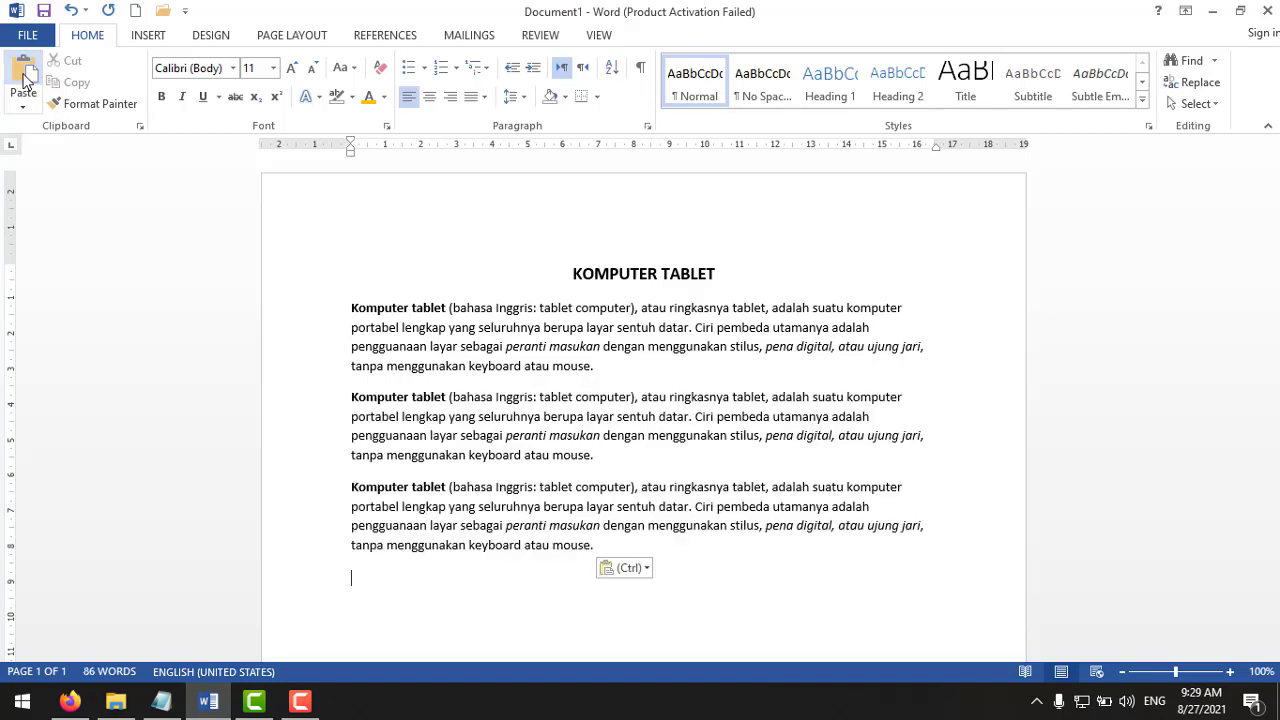
click(24, 72)
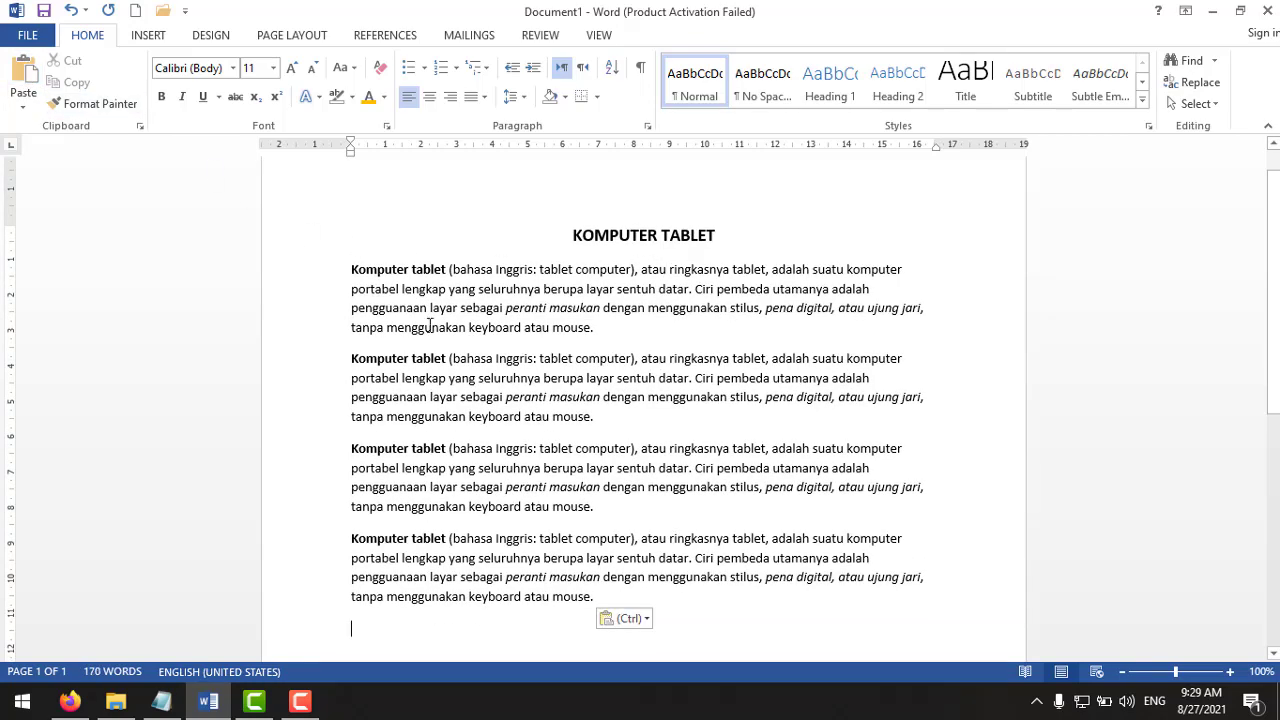
click(316, 272)
click(433, 305)
triple_click(533, 297)
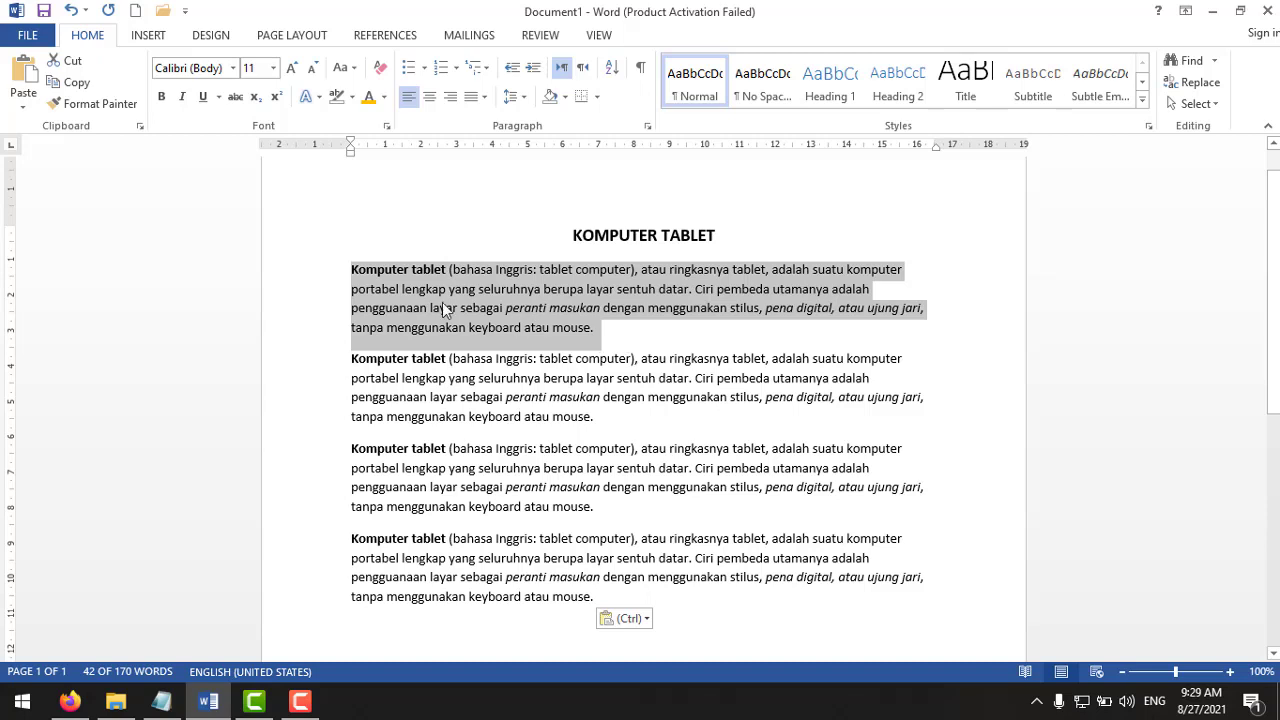
click(318, 280)
drag(296, 281, 354, 337)
click(459, 346)
drag(323, 276, 571, 343)
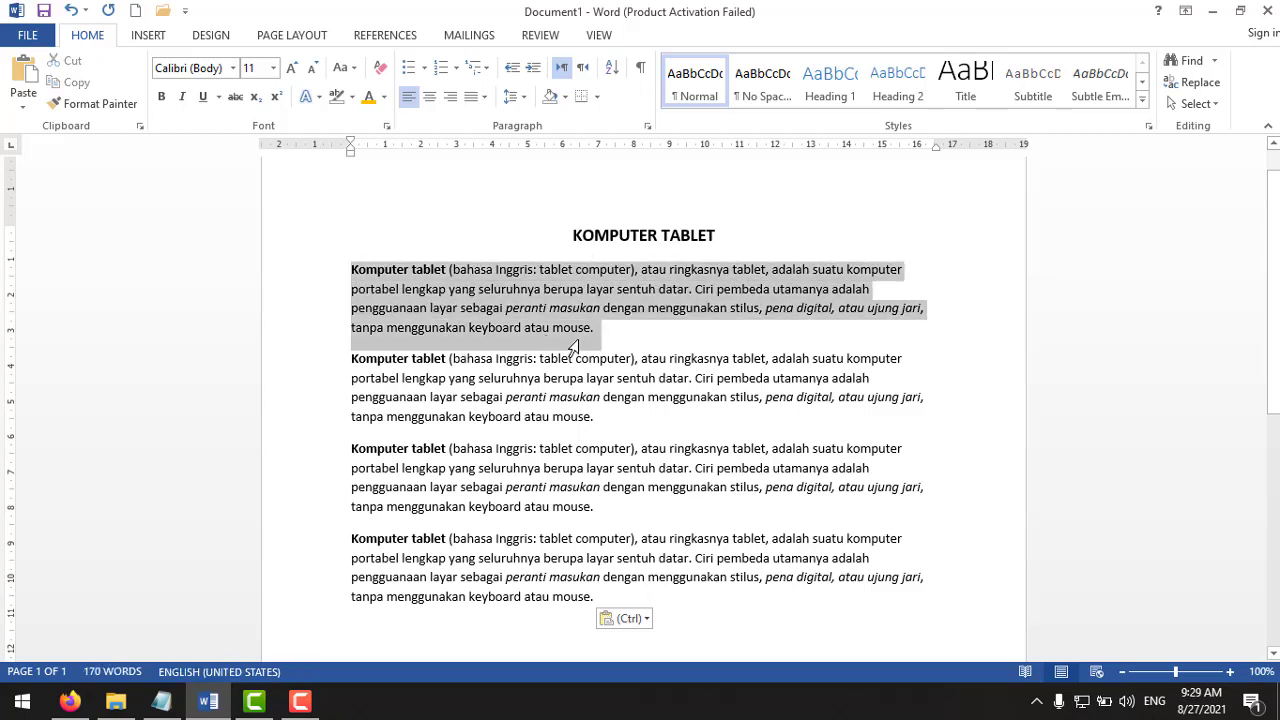
click(535, 330)
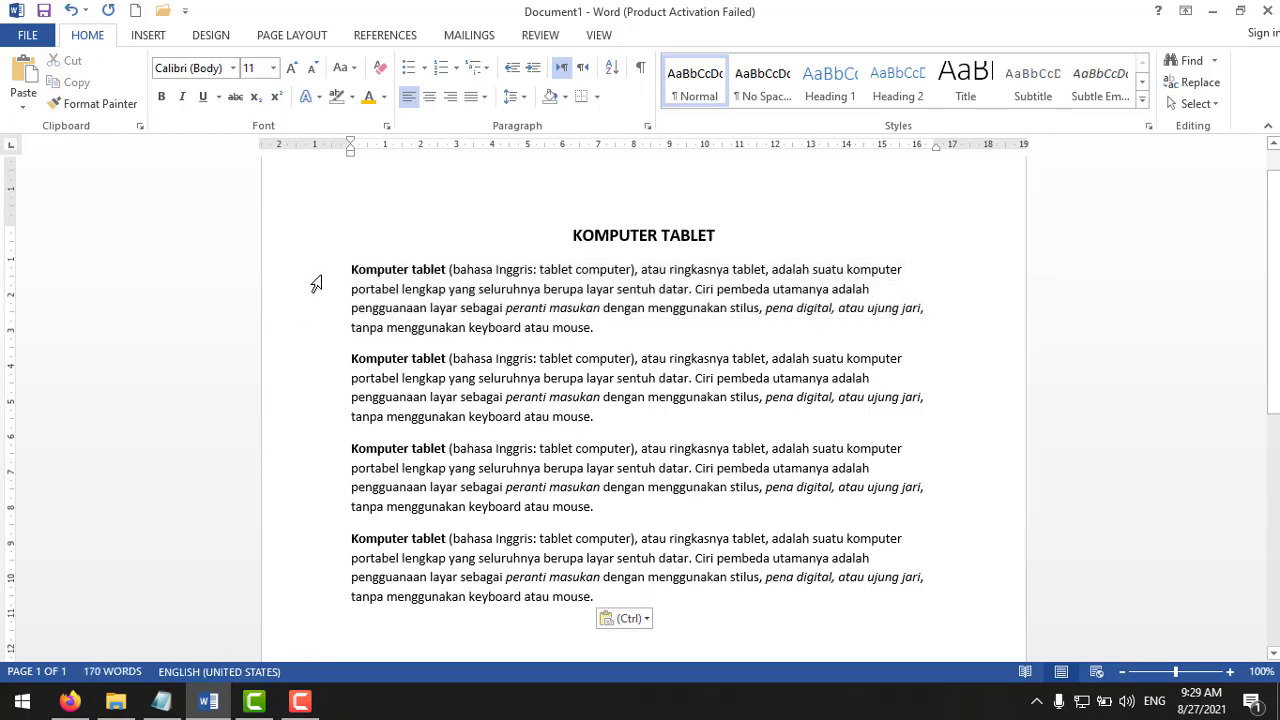
Set the first body paragraph to Times New Roman at 12 pt
drag(316, 282, 315, 340)
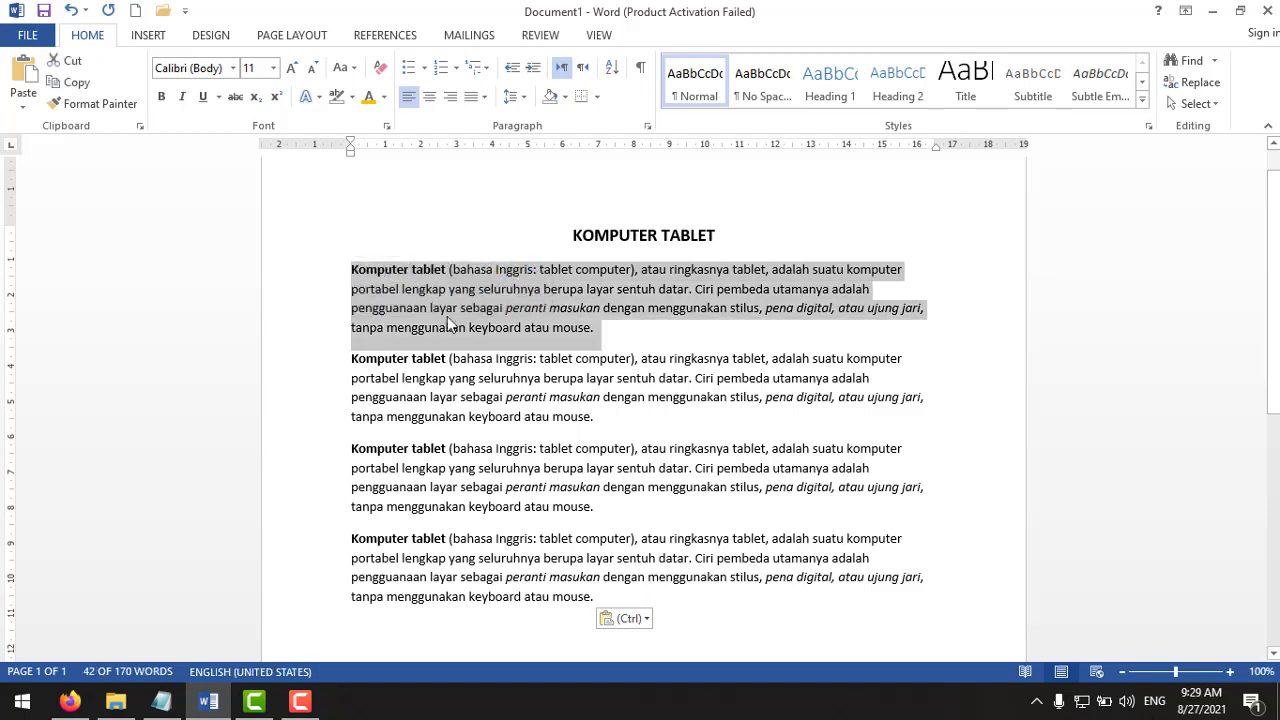
click(232, 68)
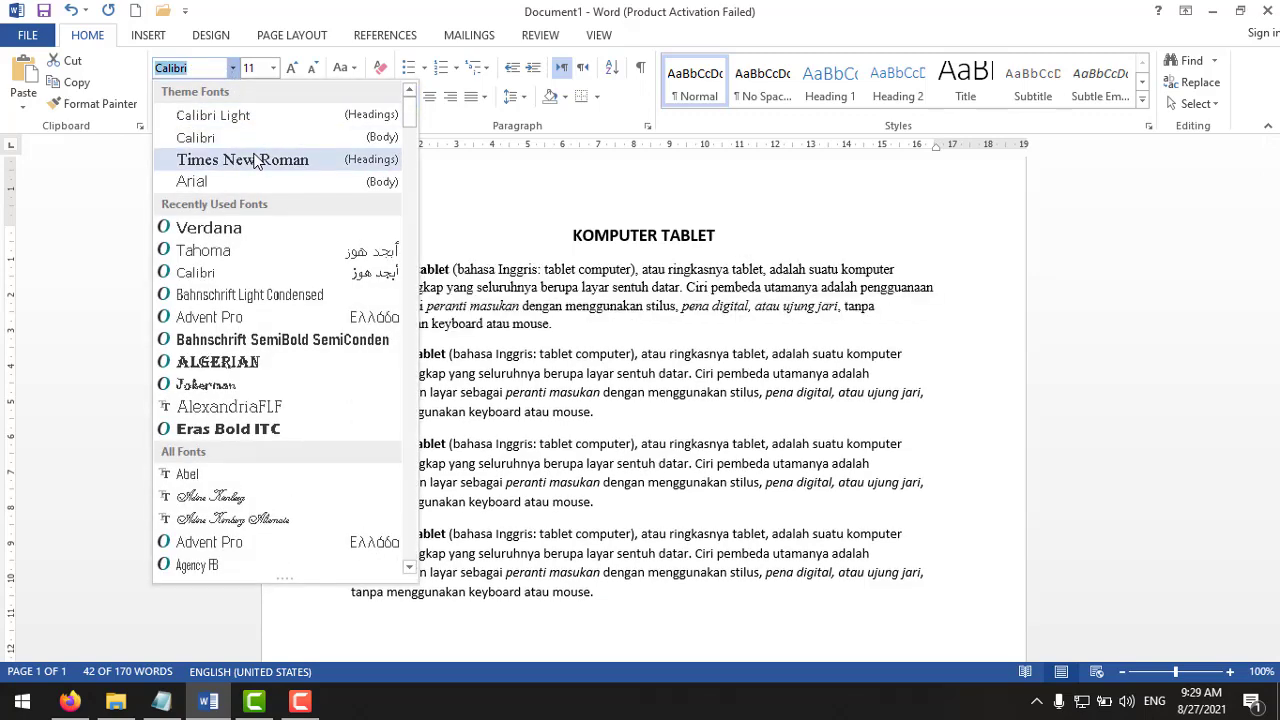
click(255, 161)
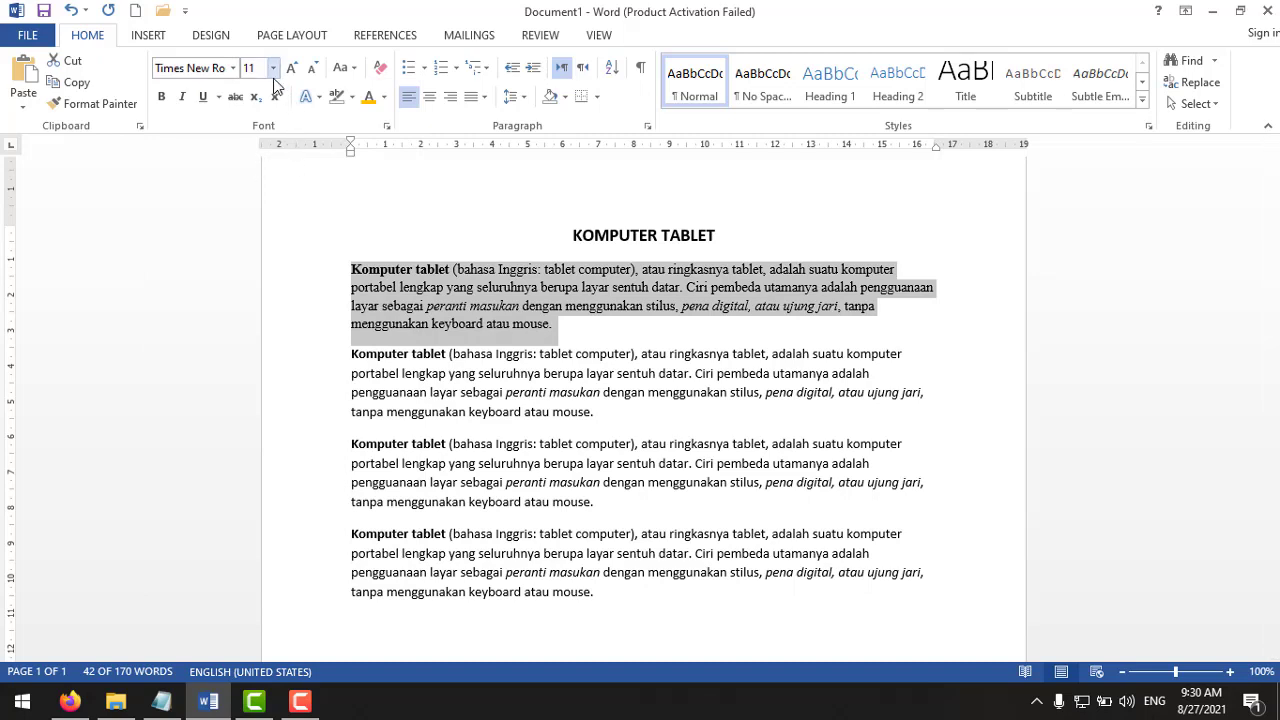
click(273, 68)
click(251, 161)
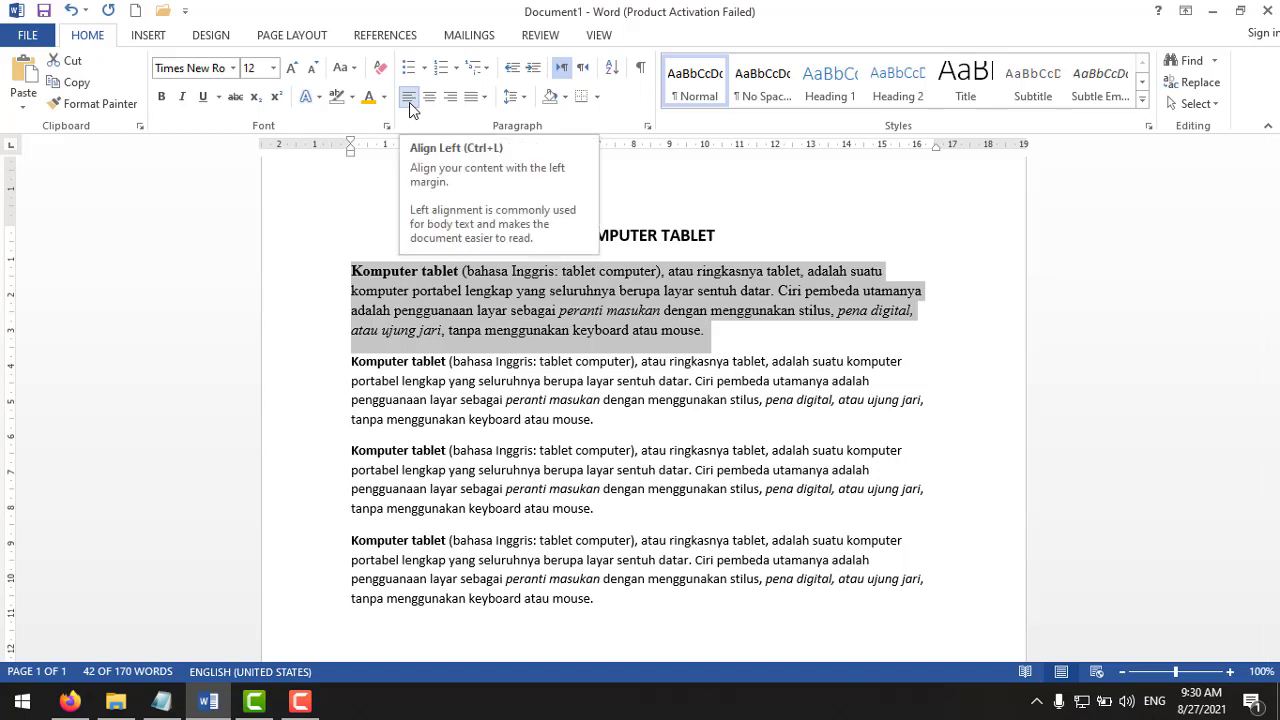
Change the font of the second body paragraph to Tahoma
click(428, 400)
drag(297, 366, 299, 424)
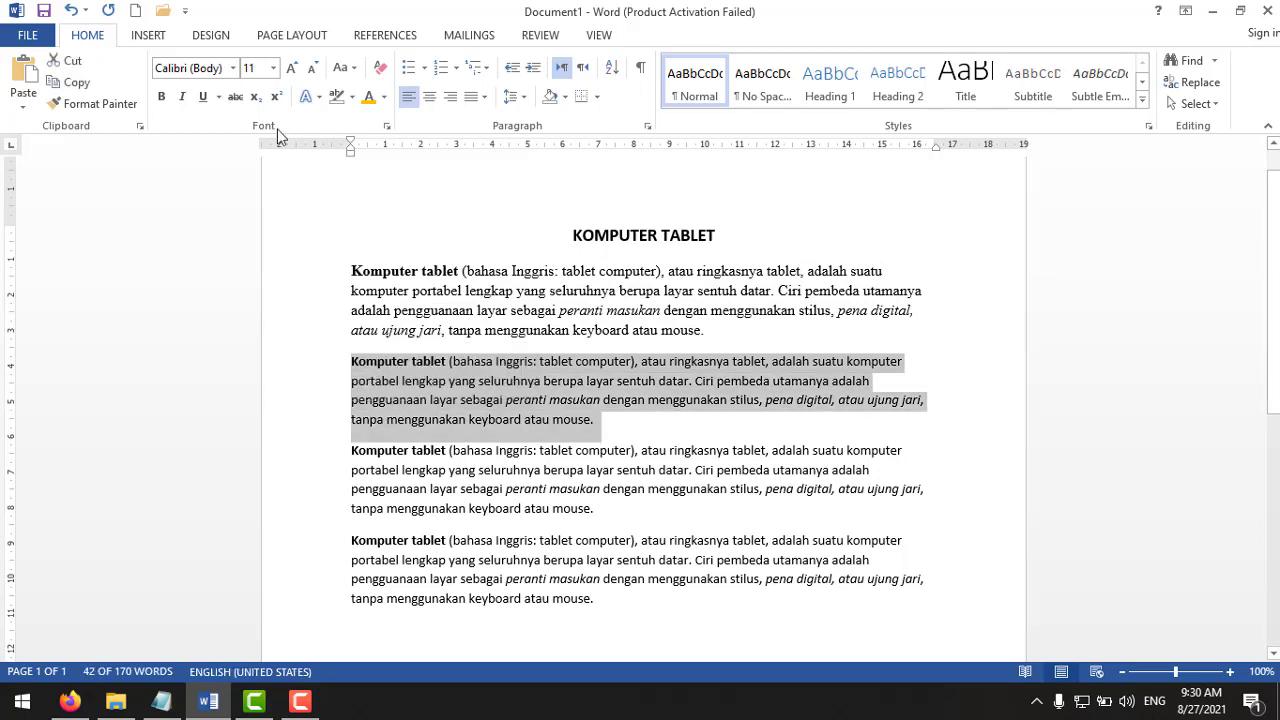
click(232, 68)
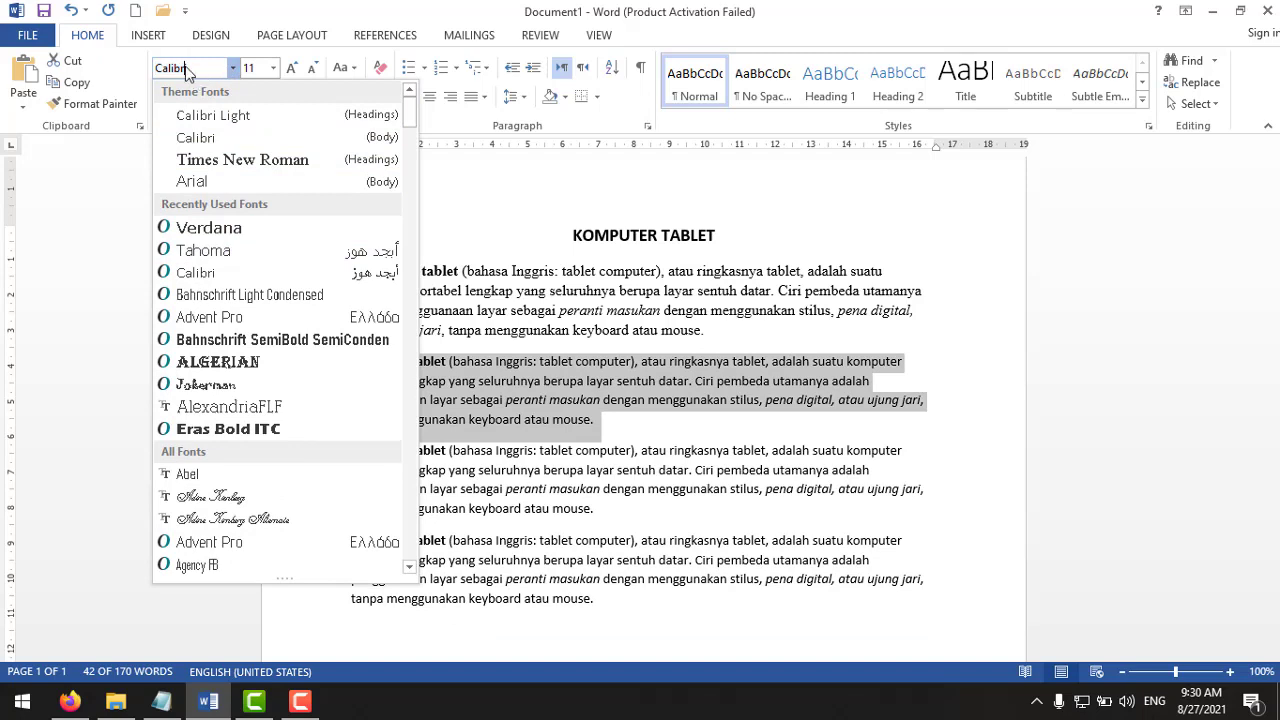
drag(187, 69, 155, 70)
click(150, 177)
click(186, 68)
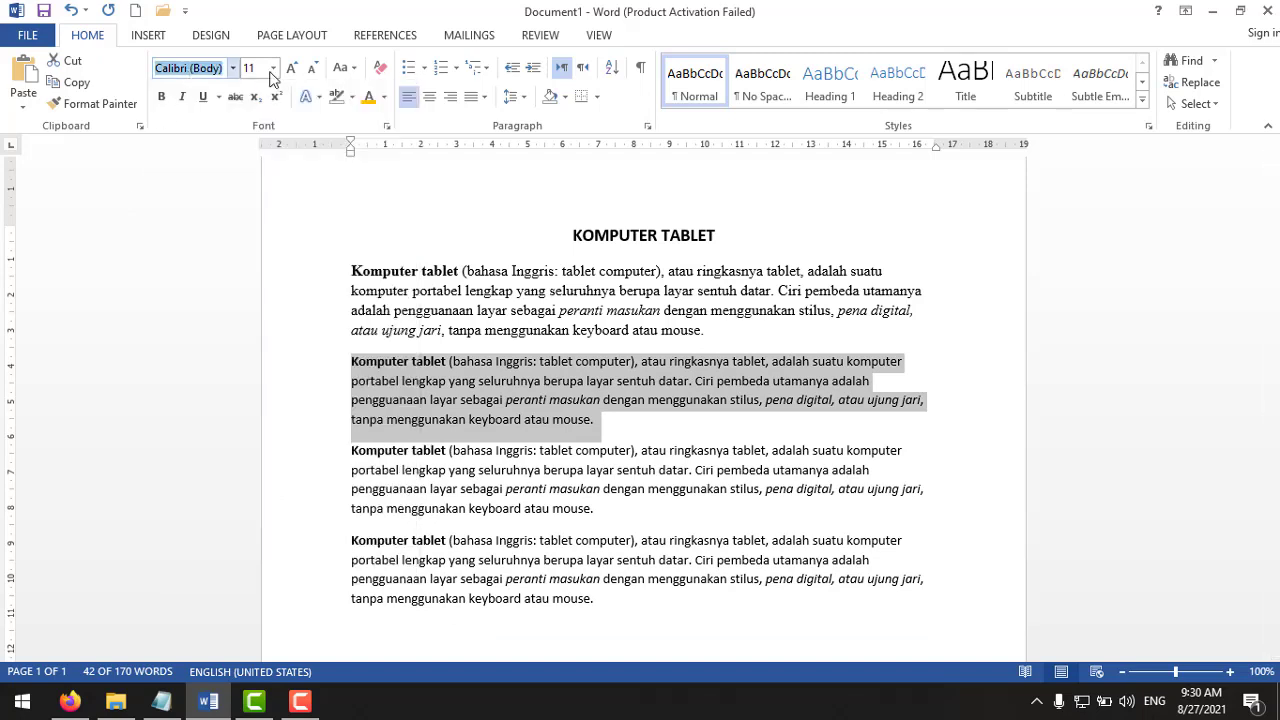
text(Tahoma)
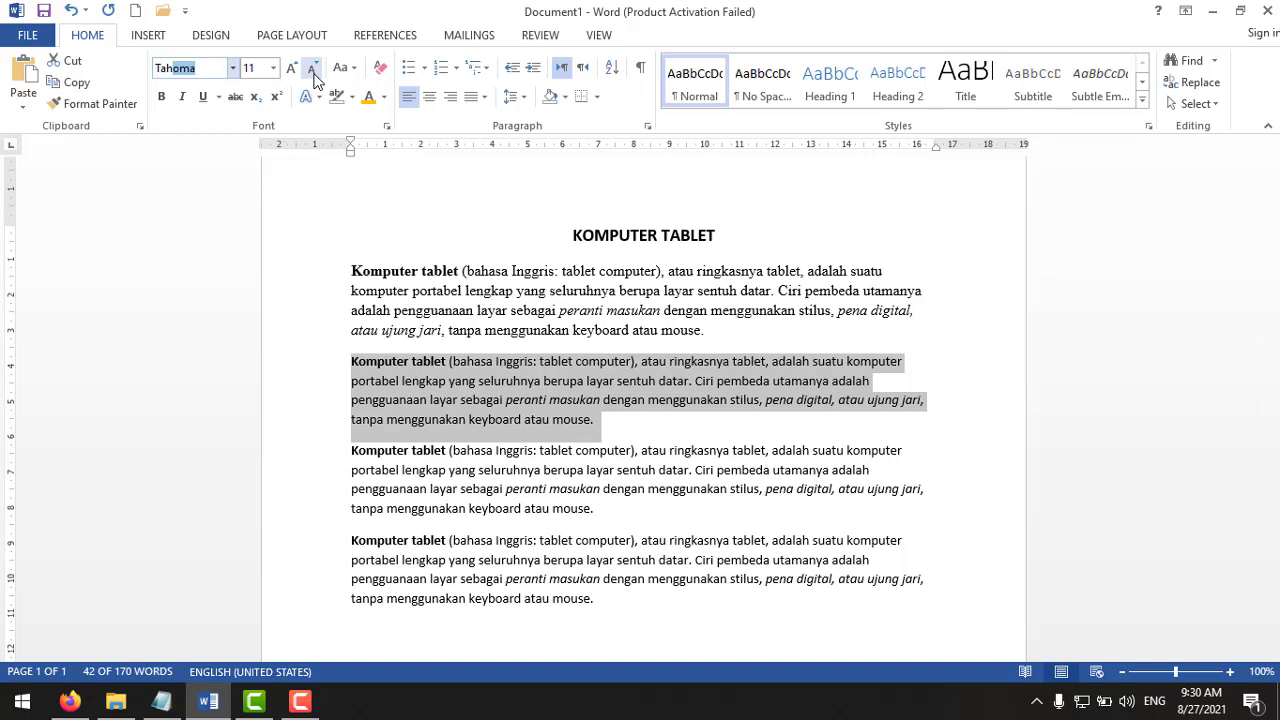
key(Return)
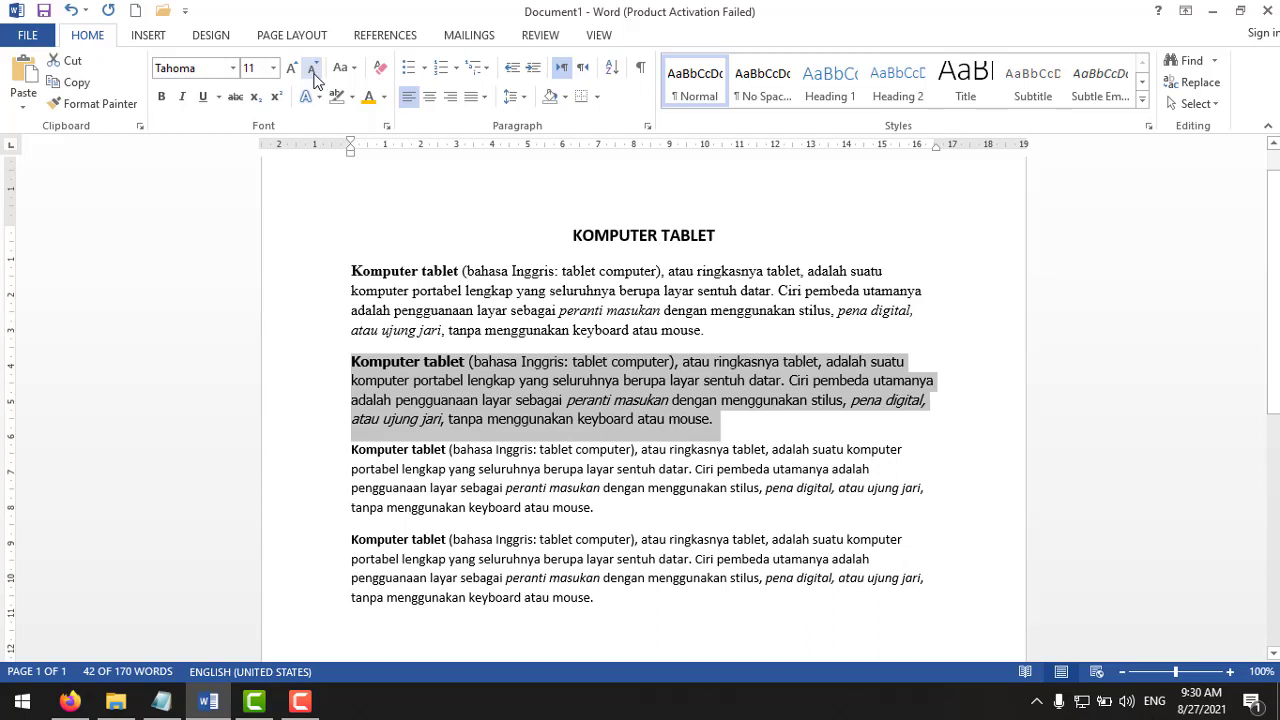
Set the second body paragraph's font size to 10 pt and centre its text
click(273, 68)
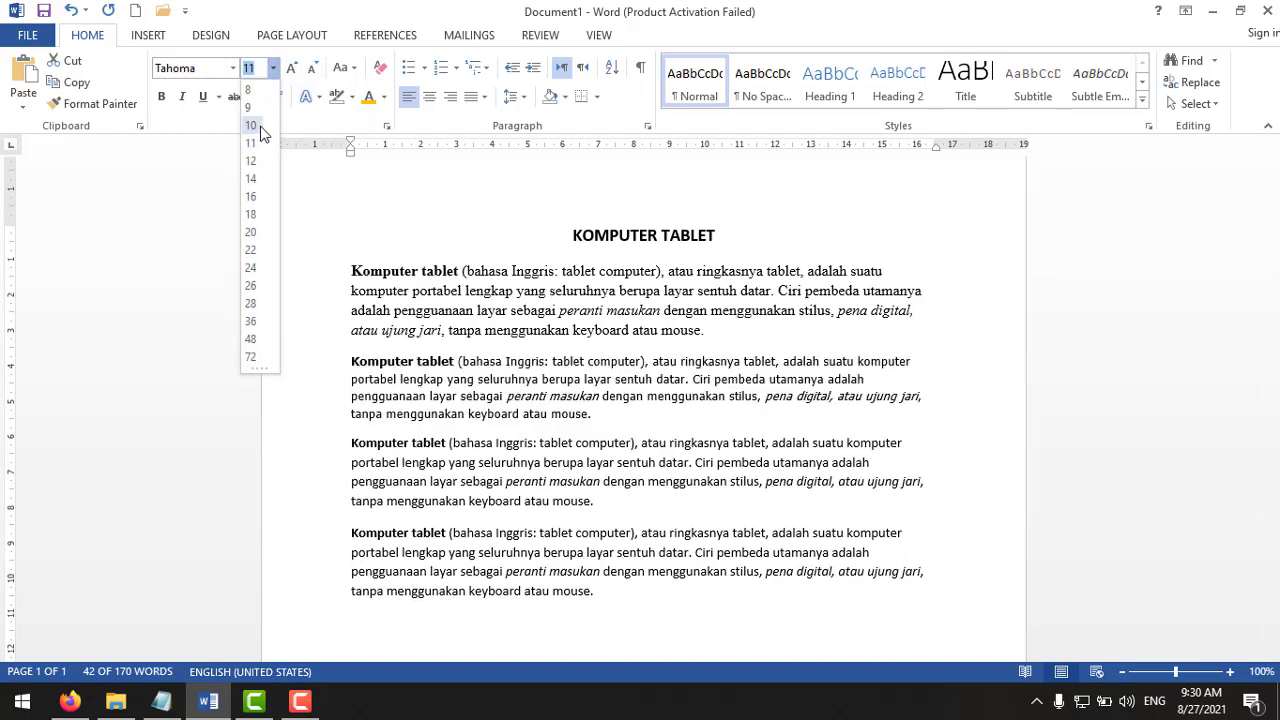
click(258, 127)
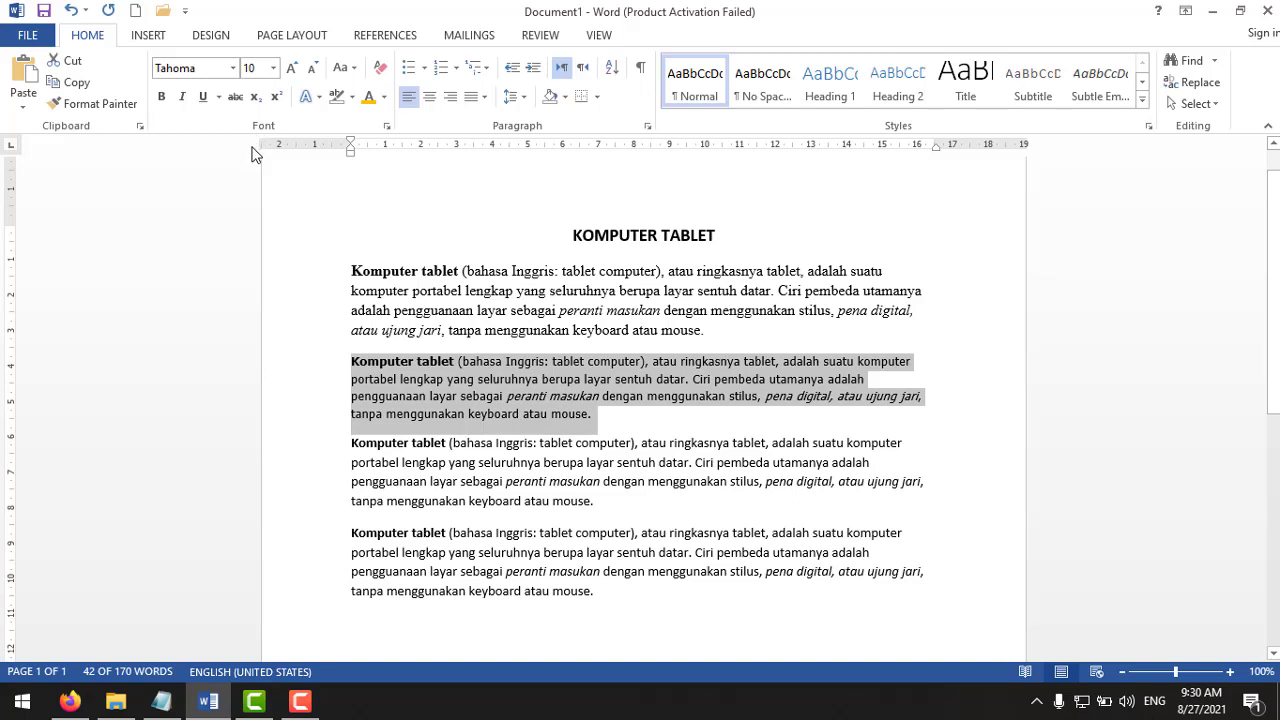
click(430, 98)
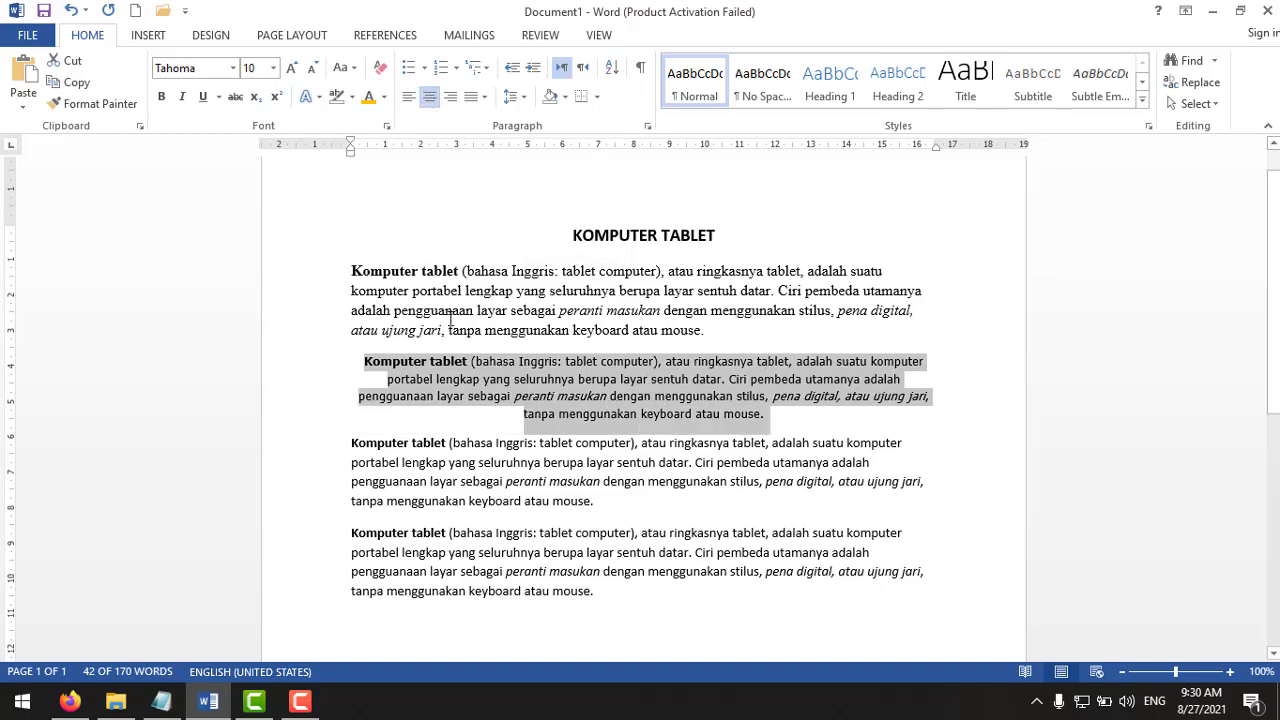
Set the third body paragraph in Verdana and align it to the right margin
drag(298, 450, 301, 510)
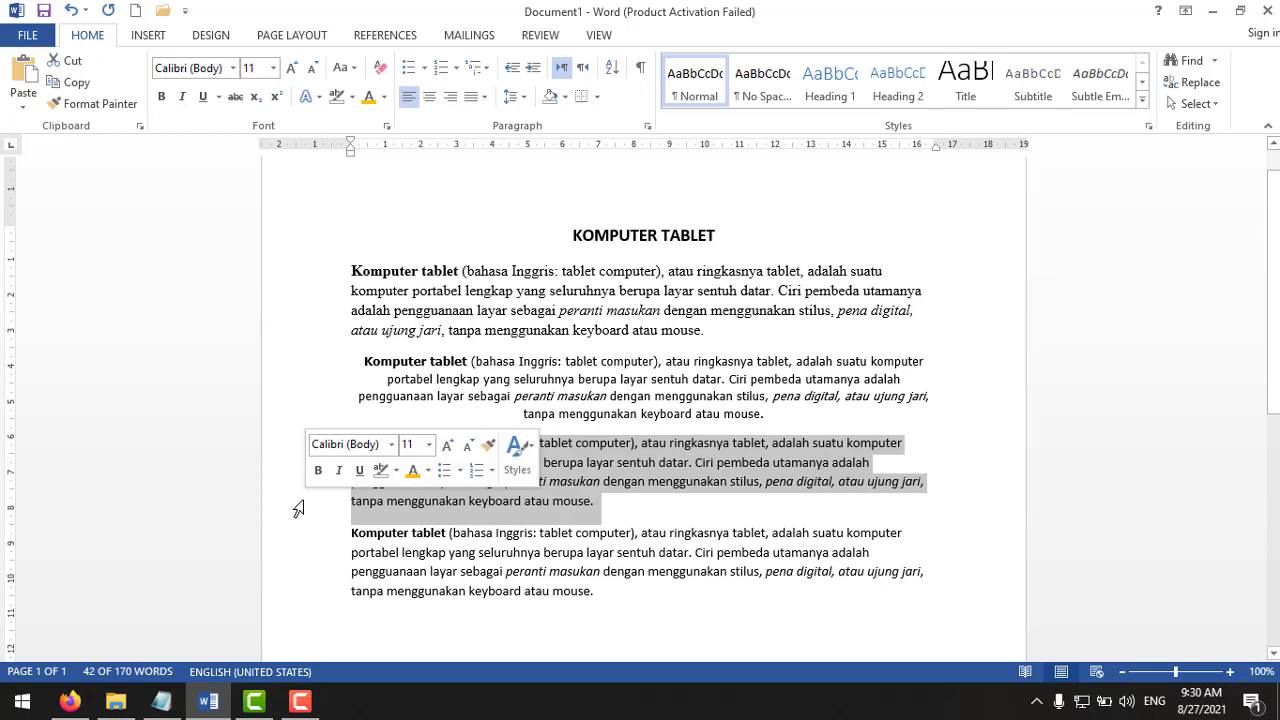
click(232, 70)
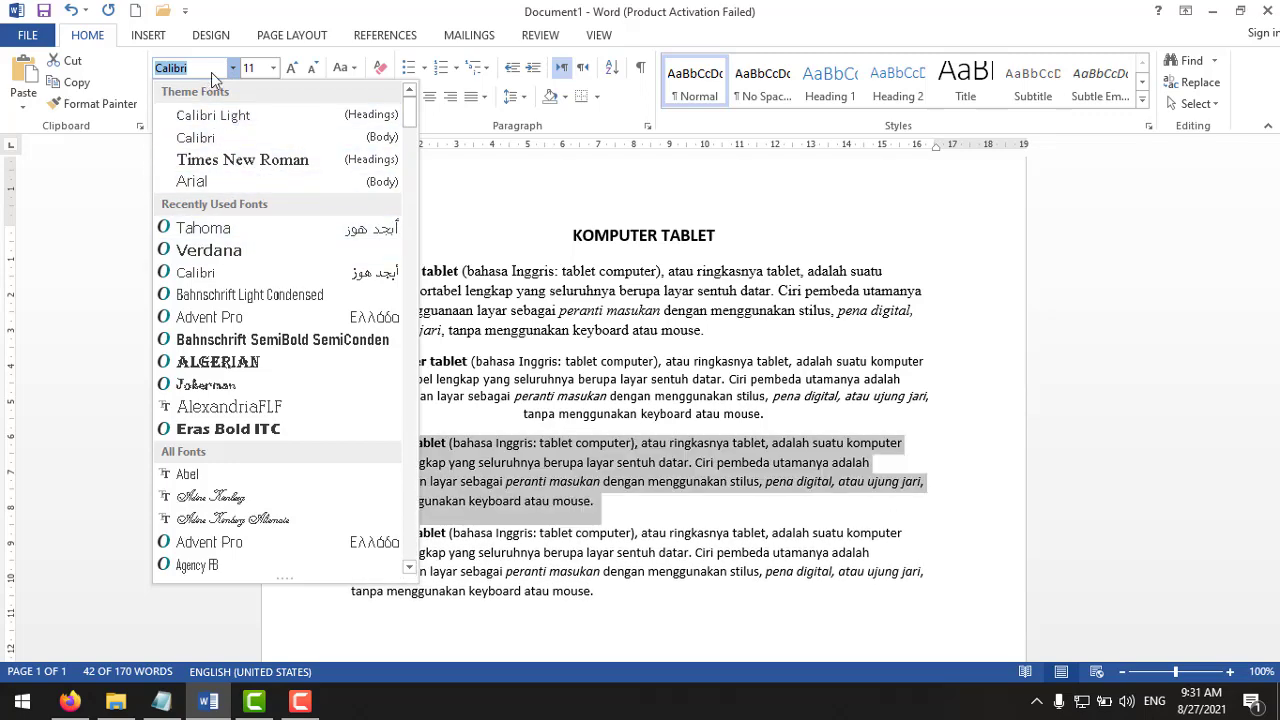
key(Up)
key(Return)
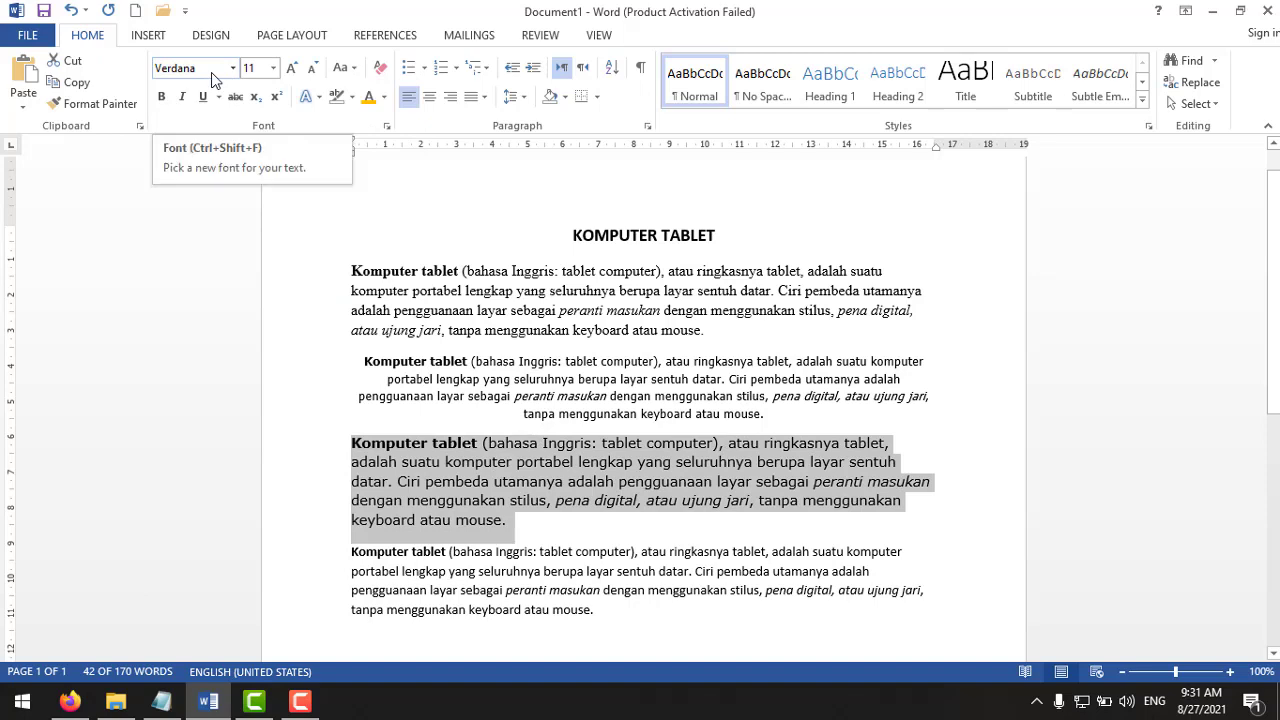
click(451, 104)
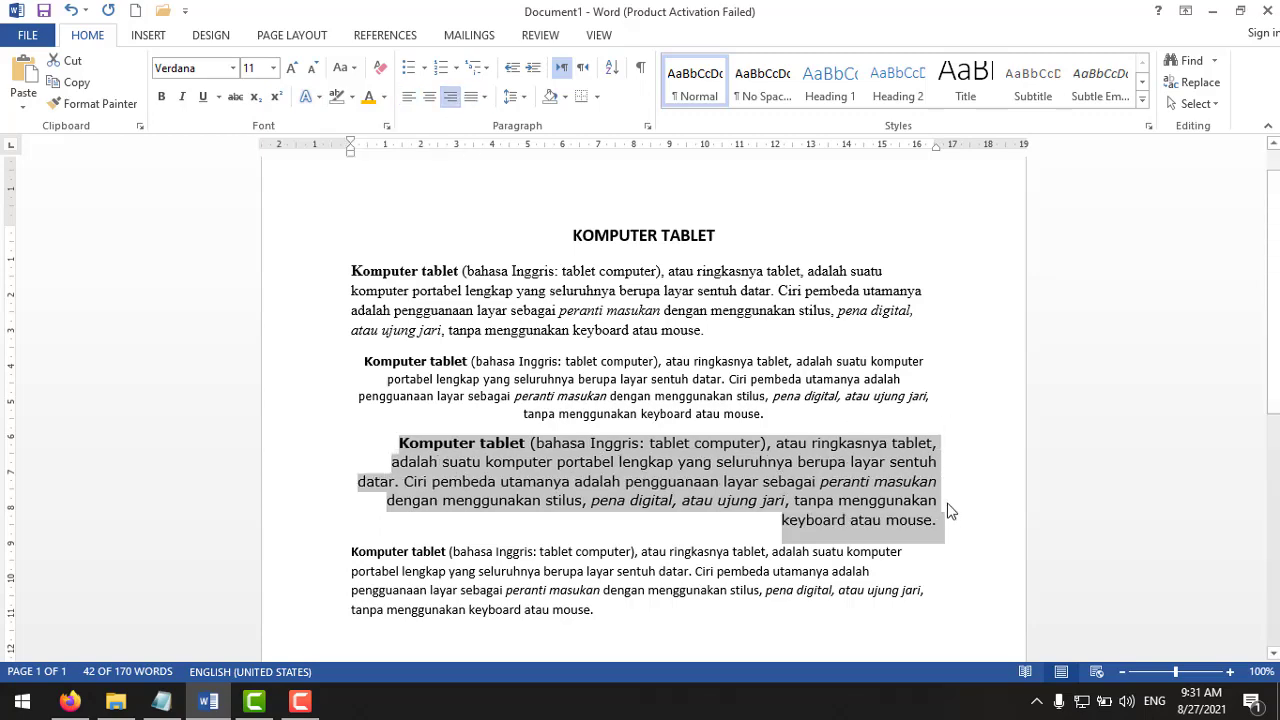
click(949, 458)
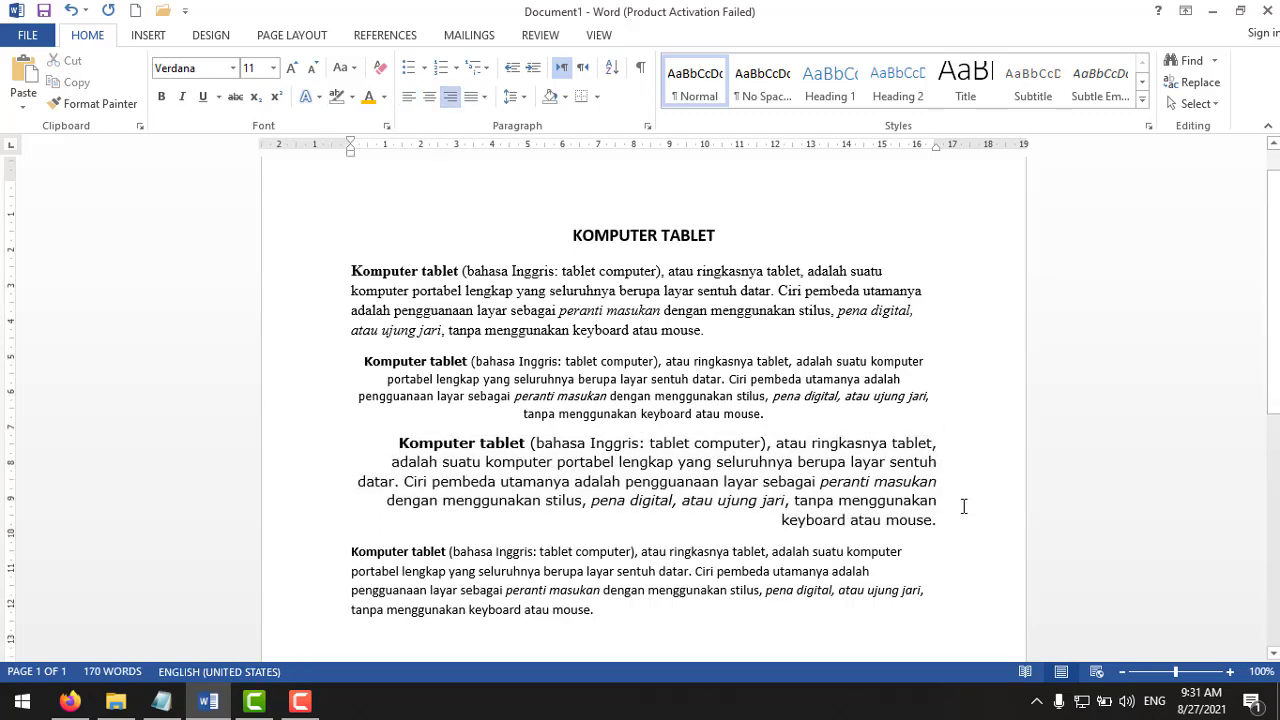
Set the fourth body paragraph in the Arial theme font and justify it between the margins
scroll(962, 509, down, 1)
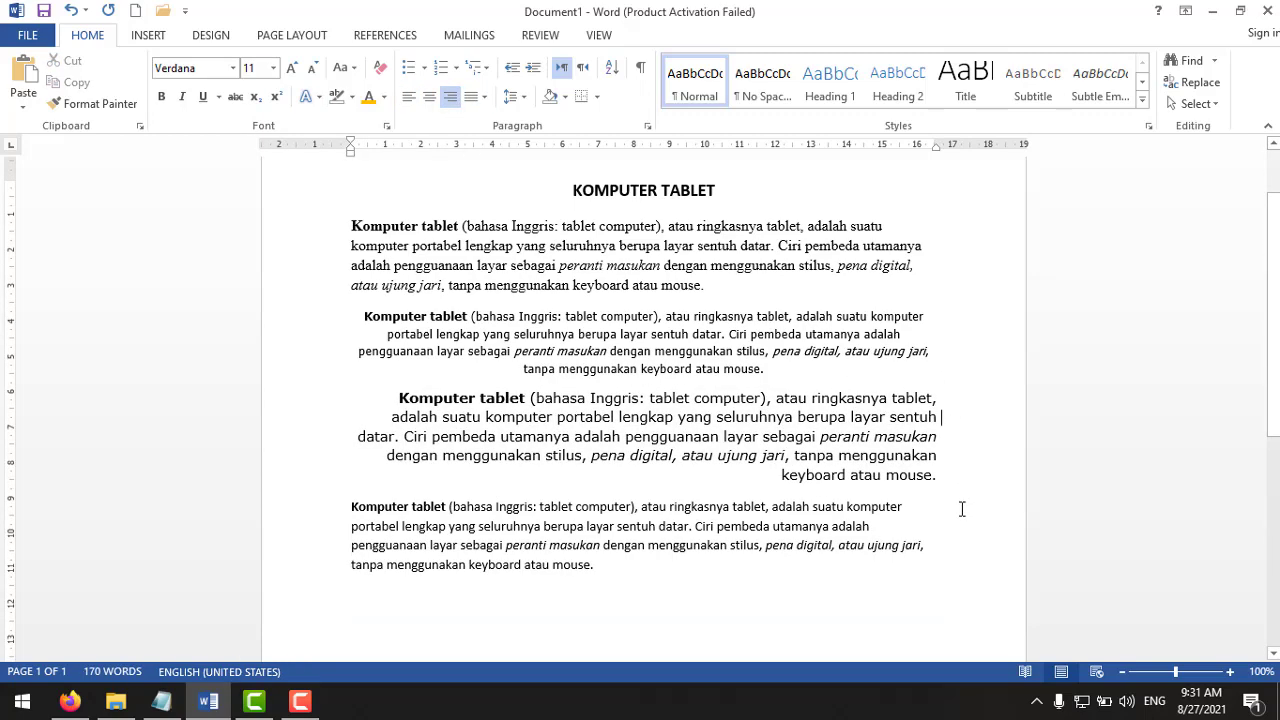
click(300, 517)
drag(298, 526, 284, 582)
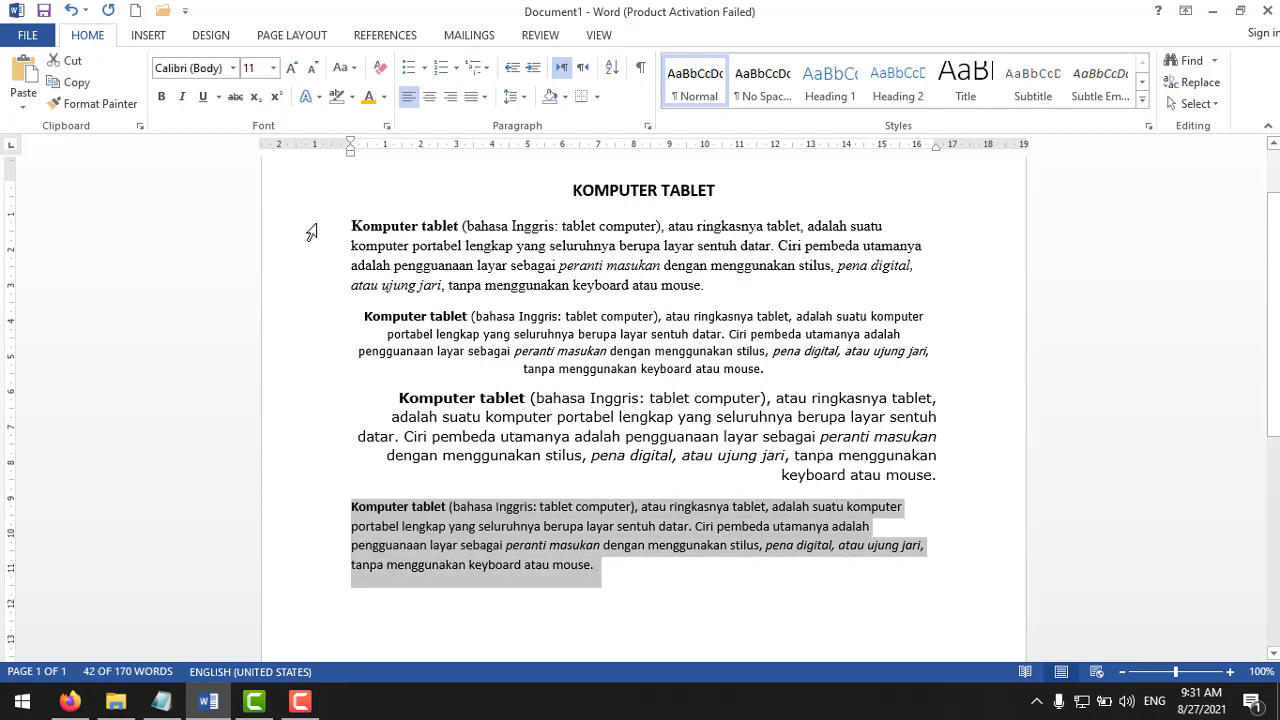
click(233, 68)
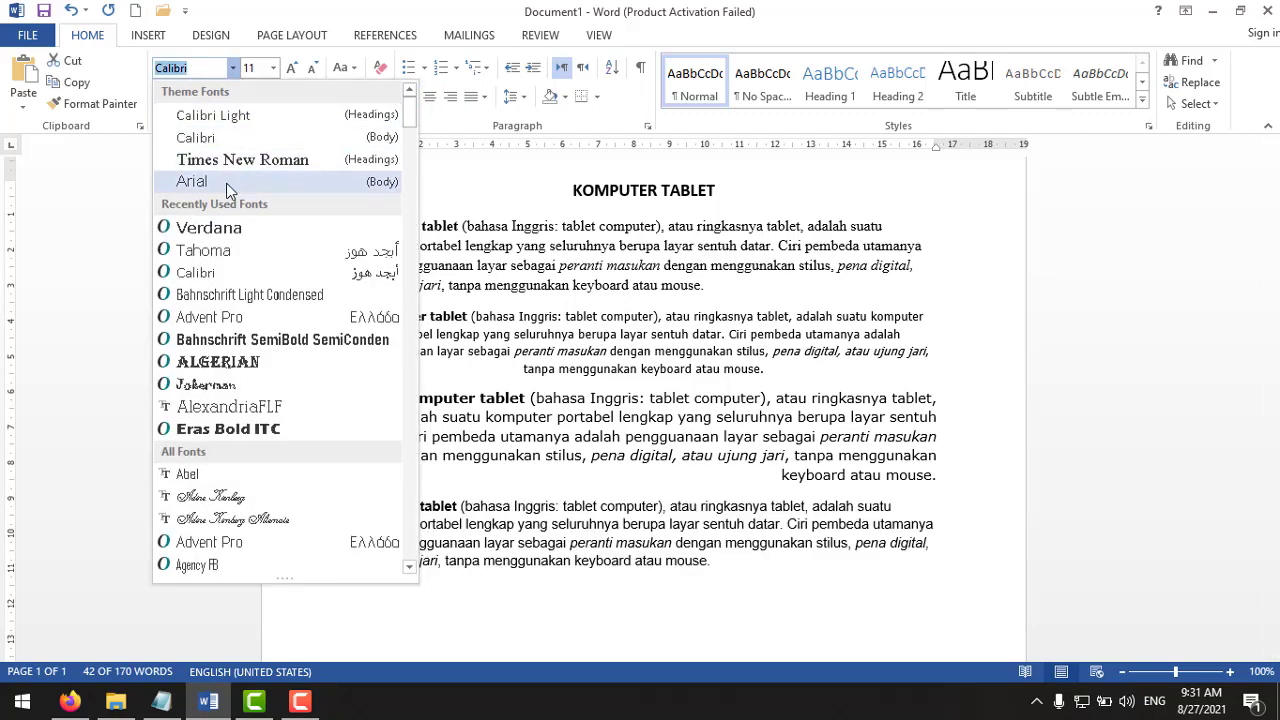
click(213, 184)
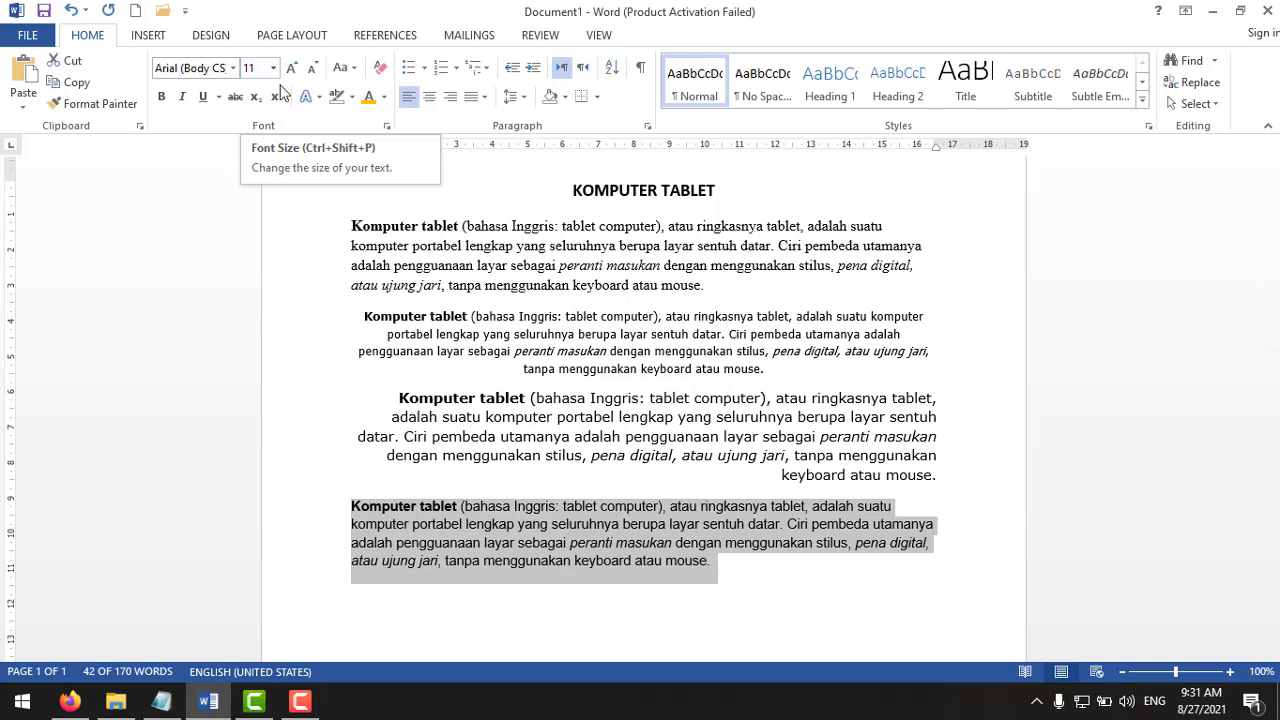
click(476, 100)
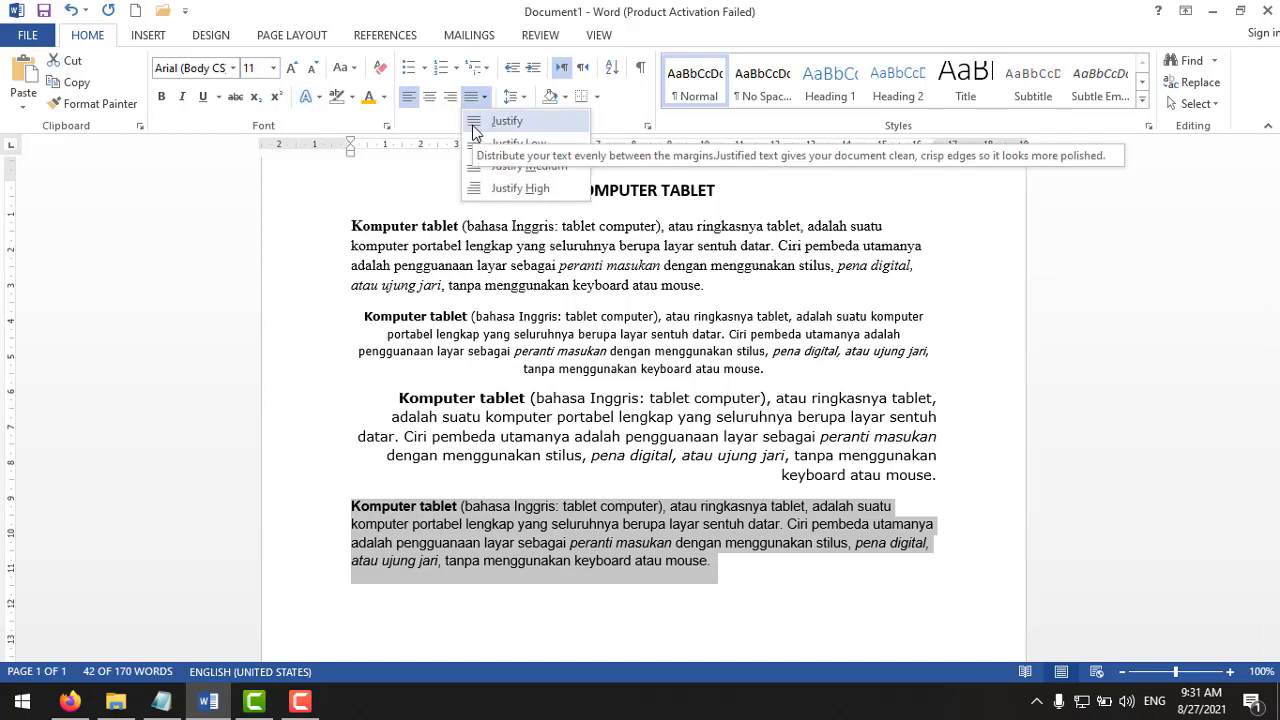
click(505, 121)
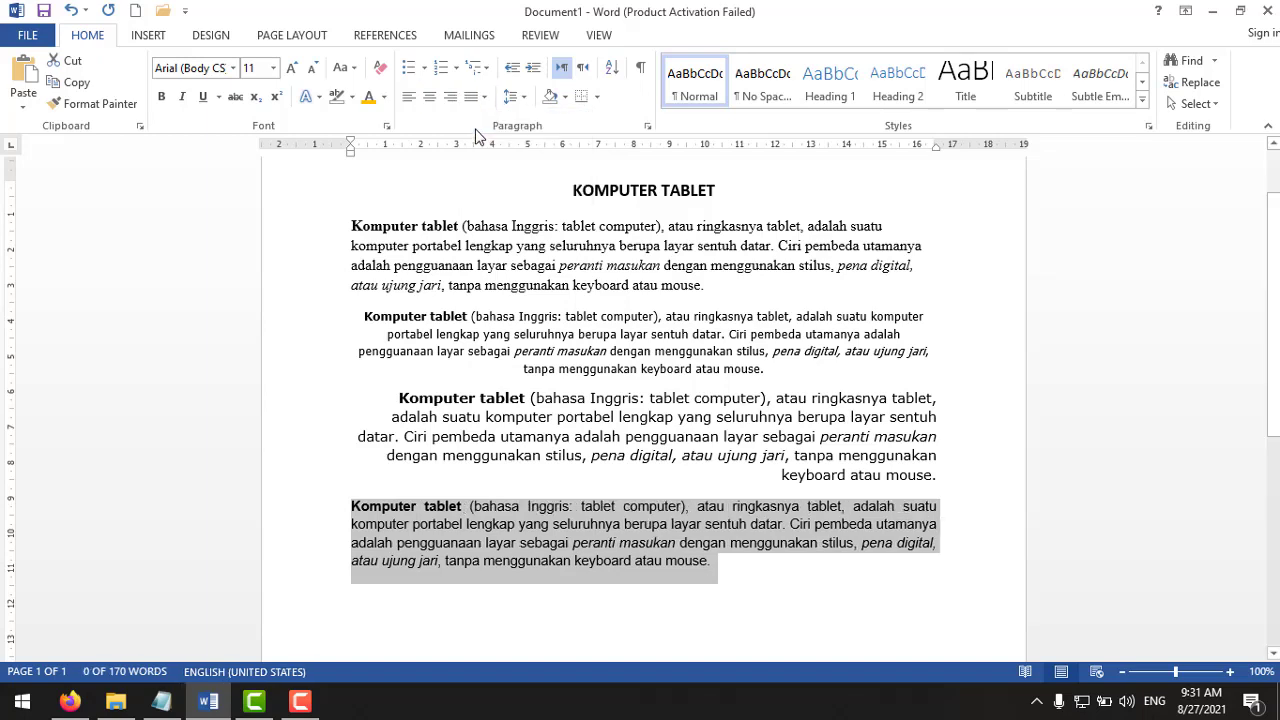
click(940, 520)
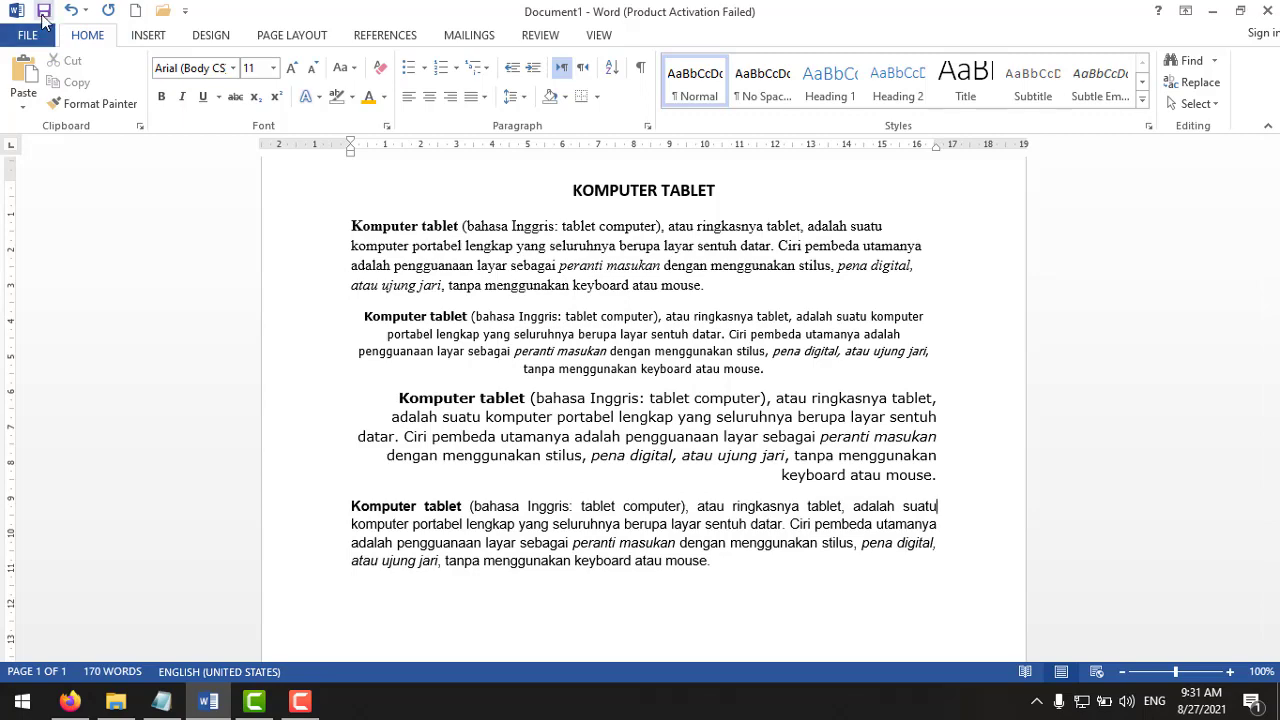
Start saving a copy of the document to the Documents folder on the computer
click(44, 44)
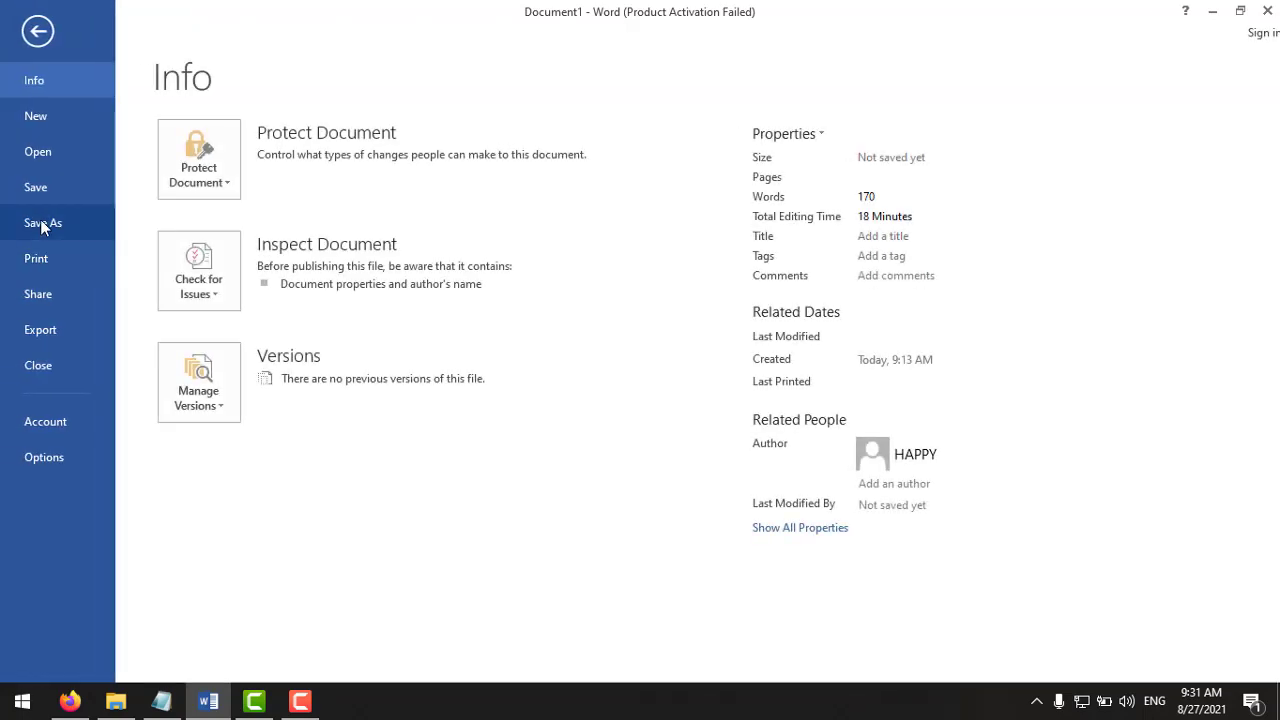
click(45, 222)
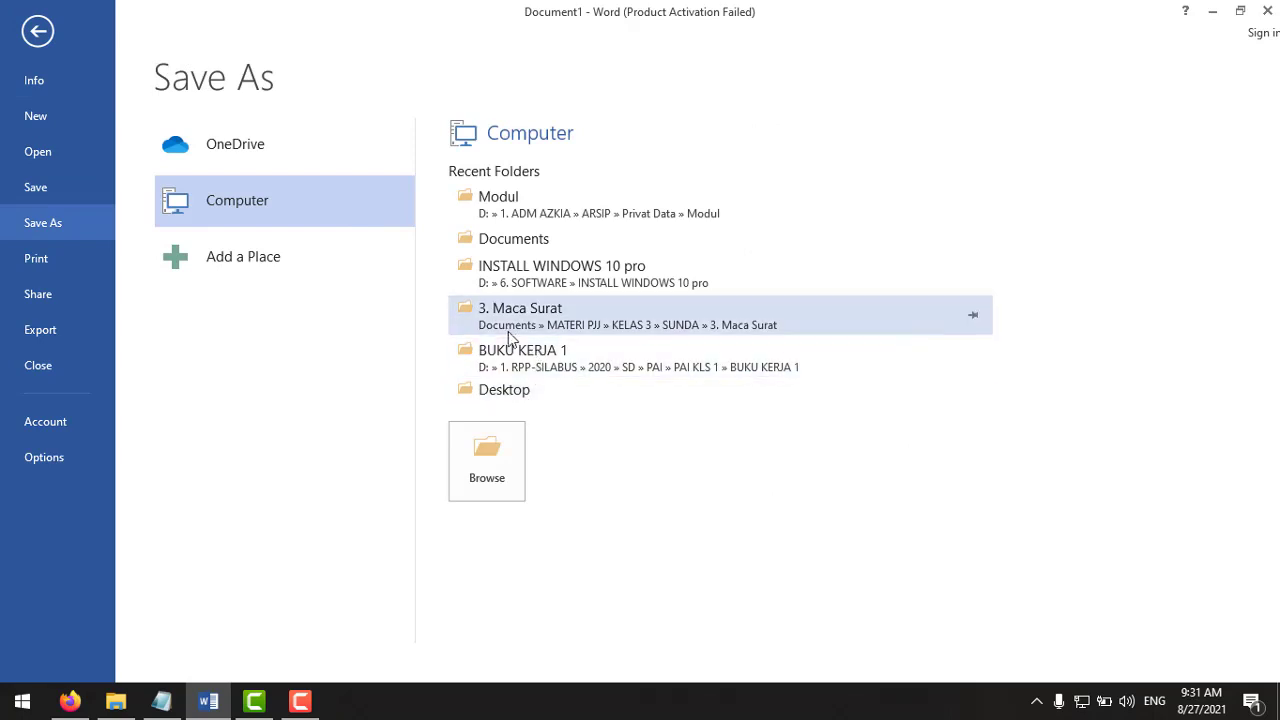
click(490, 240)
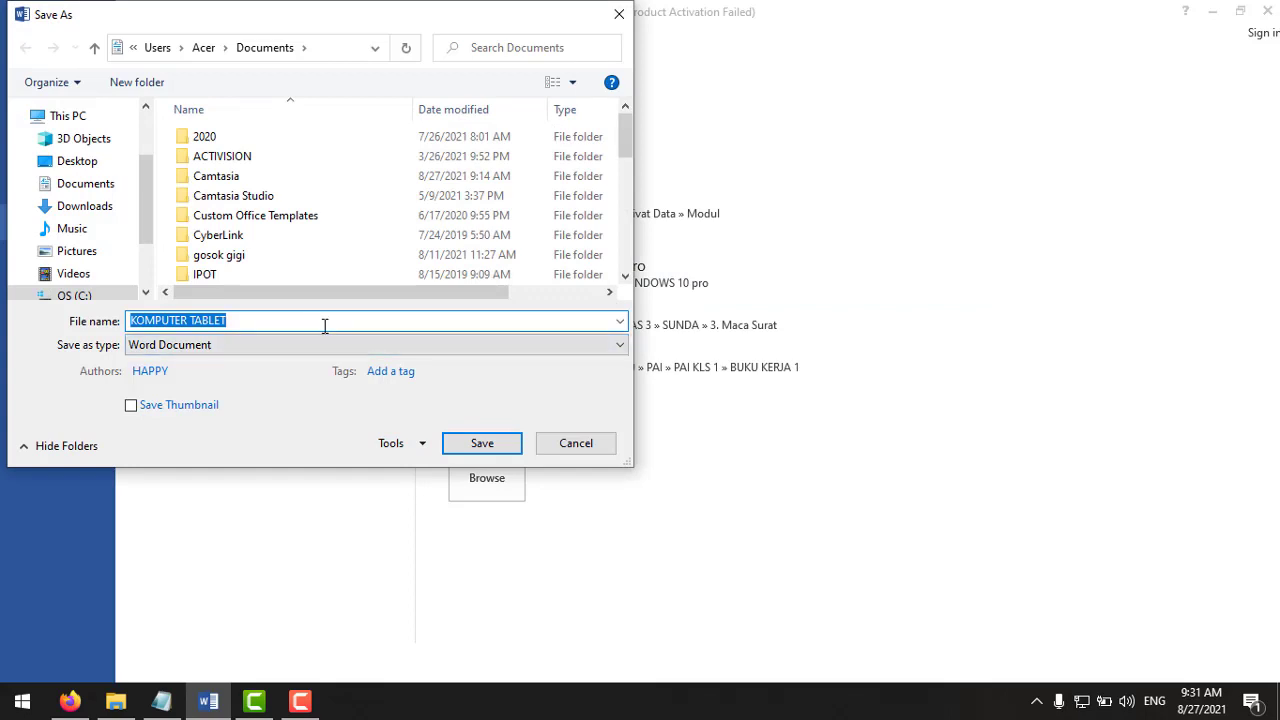
Extend the file name KOMPUTER TABLET with the student's name and "5 Pantai", separated by hyphens, and save it as a Word document
click(239, 322)
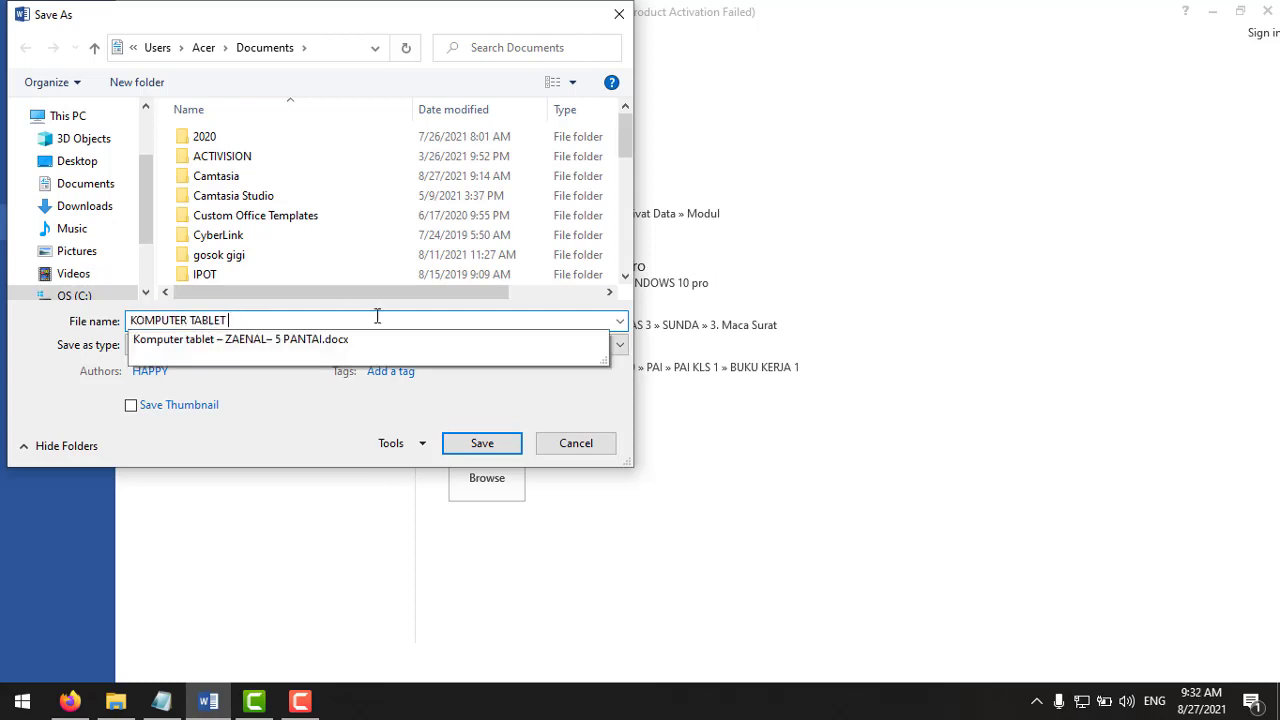
text(- zaenal -)
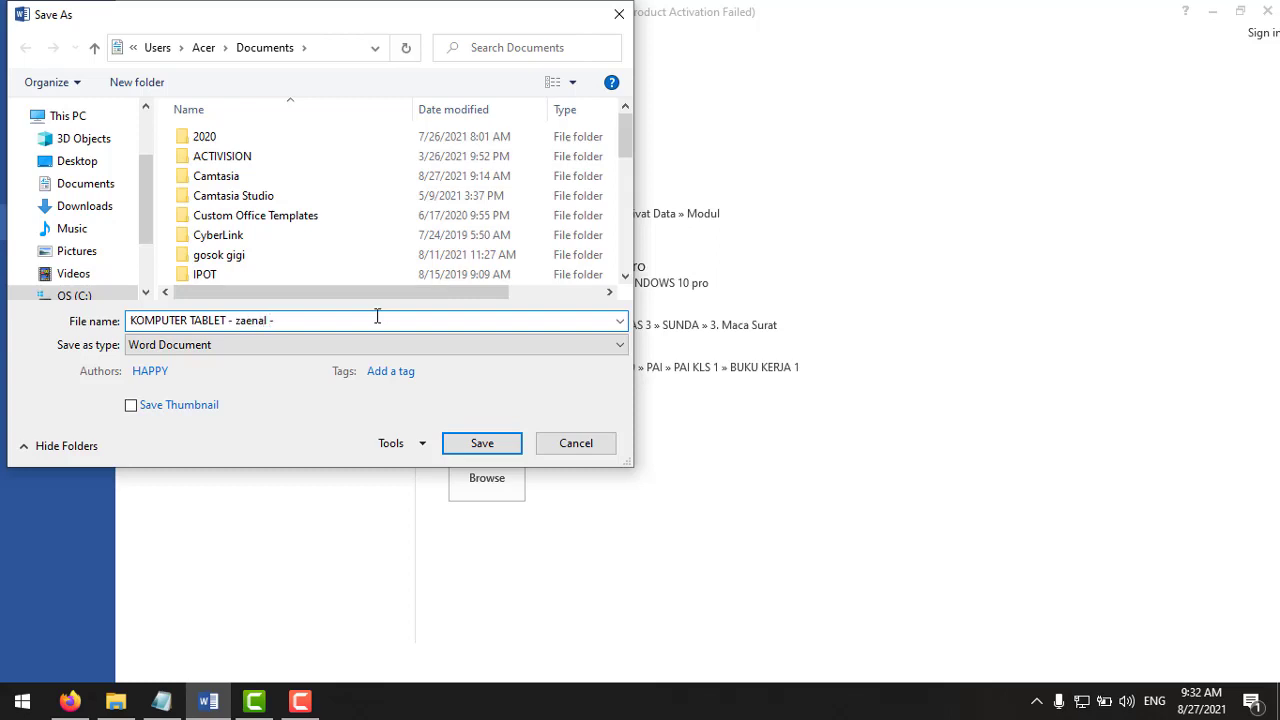
key(BackSpace)
key(BackSpace)
key(BackSpace)
key(BackSpace)
key(BackSpace)
key(BackSpace)
text(Zaenal - 5 Pantai)
click(482, 443)
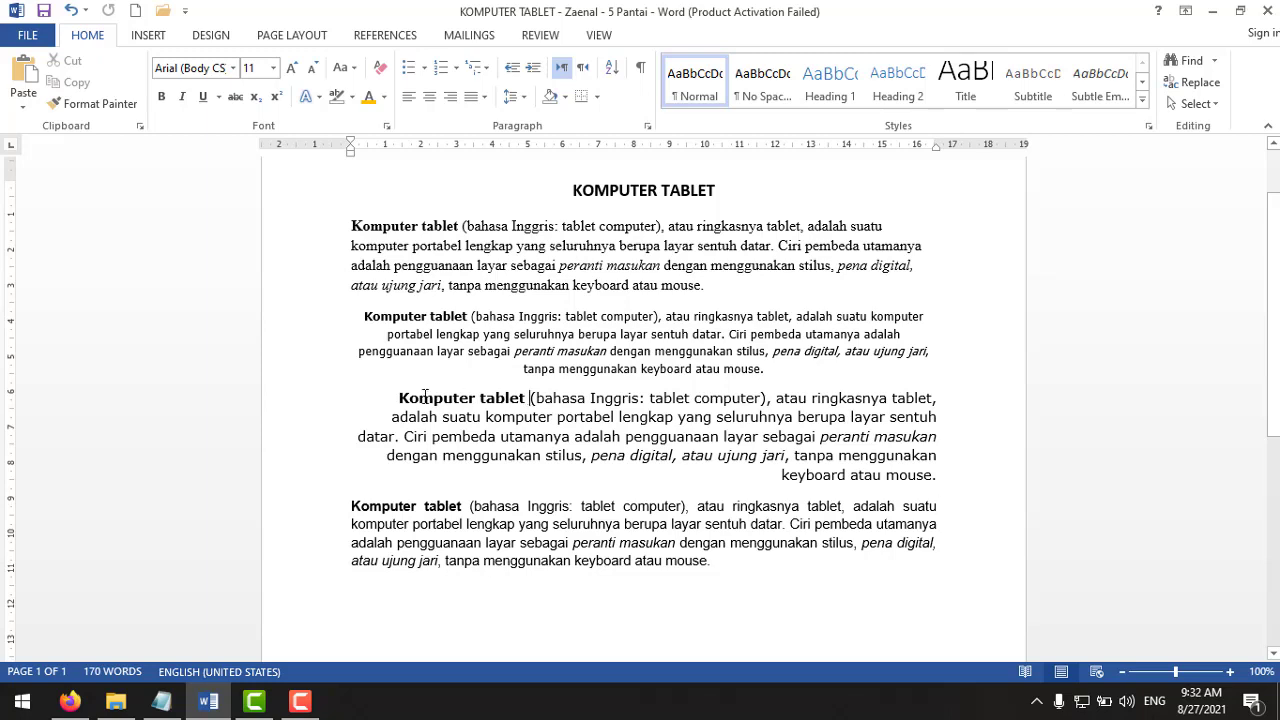
Colour the bold words "Komputer tablet" at the start of the third paragraph red
drag(425, 397, 526, 398)
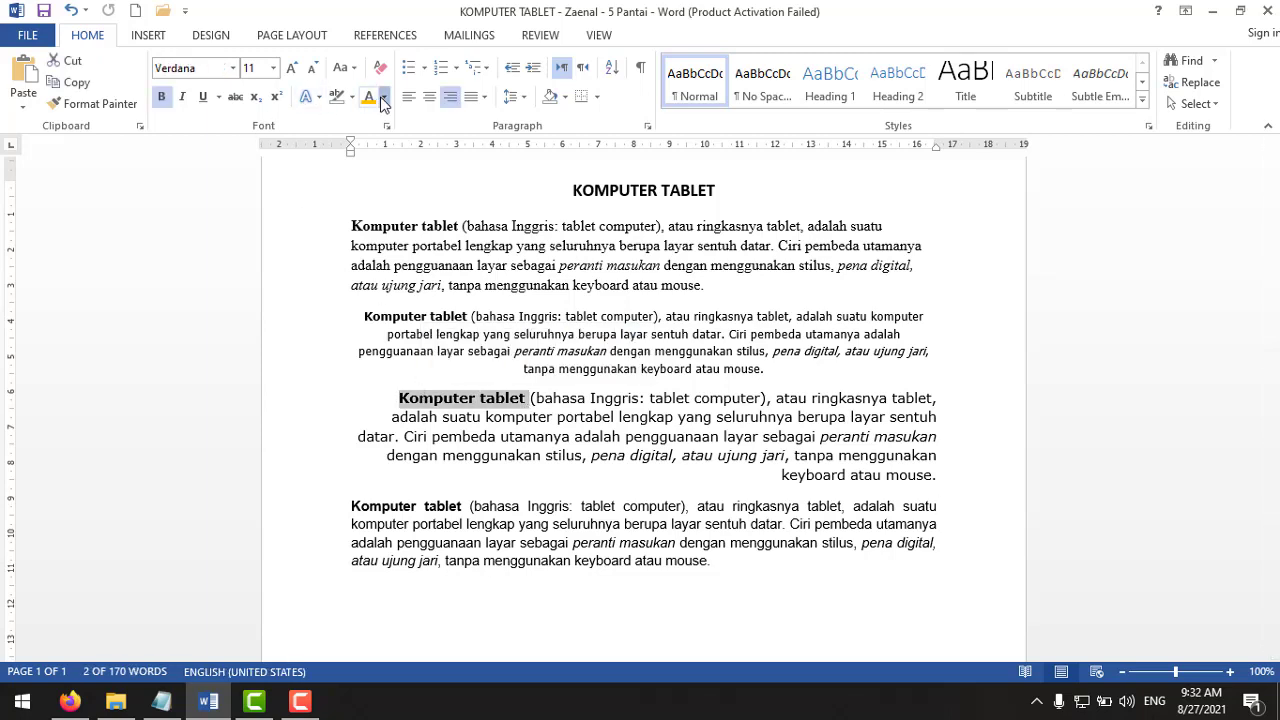
click(383, 97)
click(388, 251)
click(525, 416)
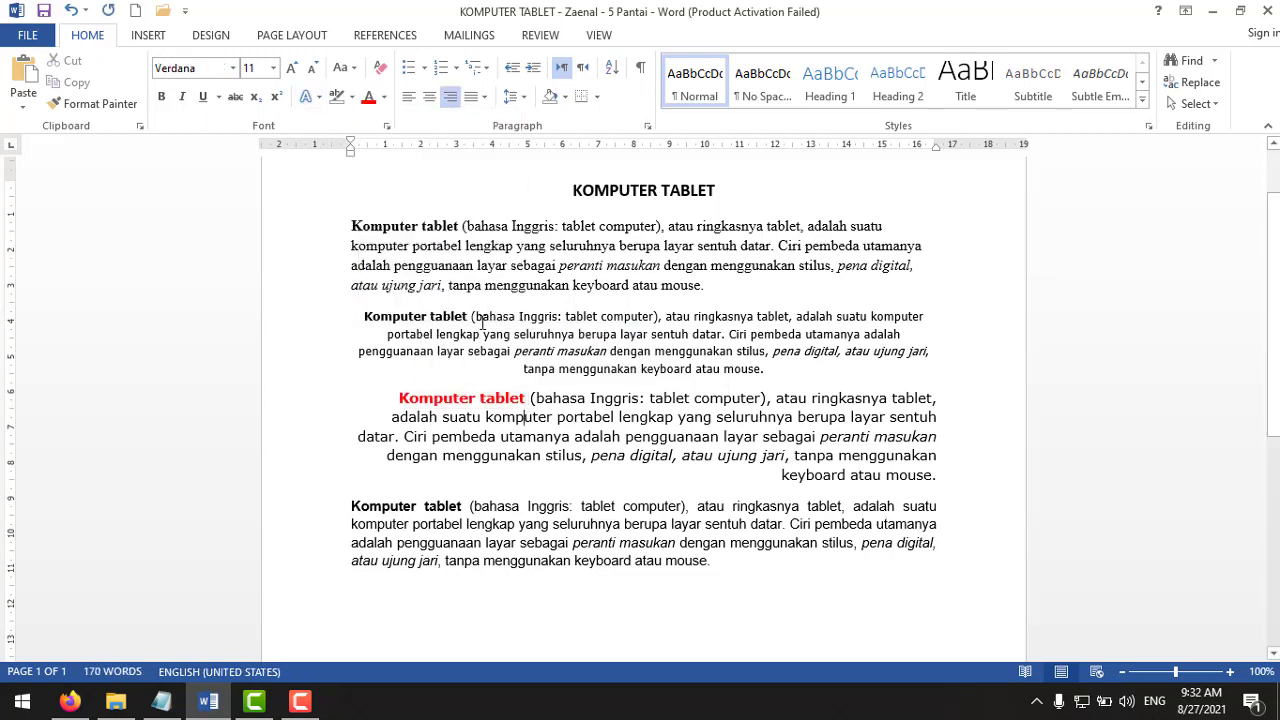
Colour the bold words "Komputer tablet" at the start of the second paragraph dark green from the theme colours
drag(470, 317, 364, 317)
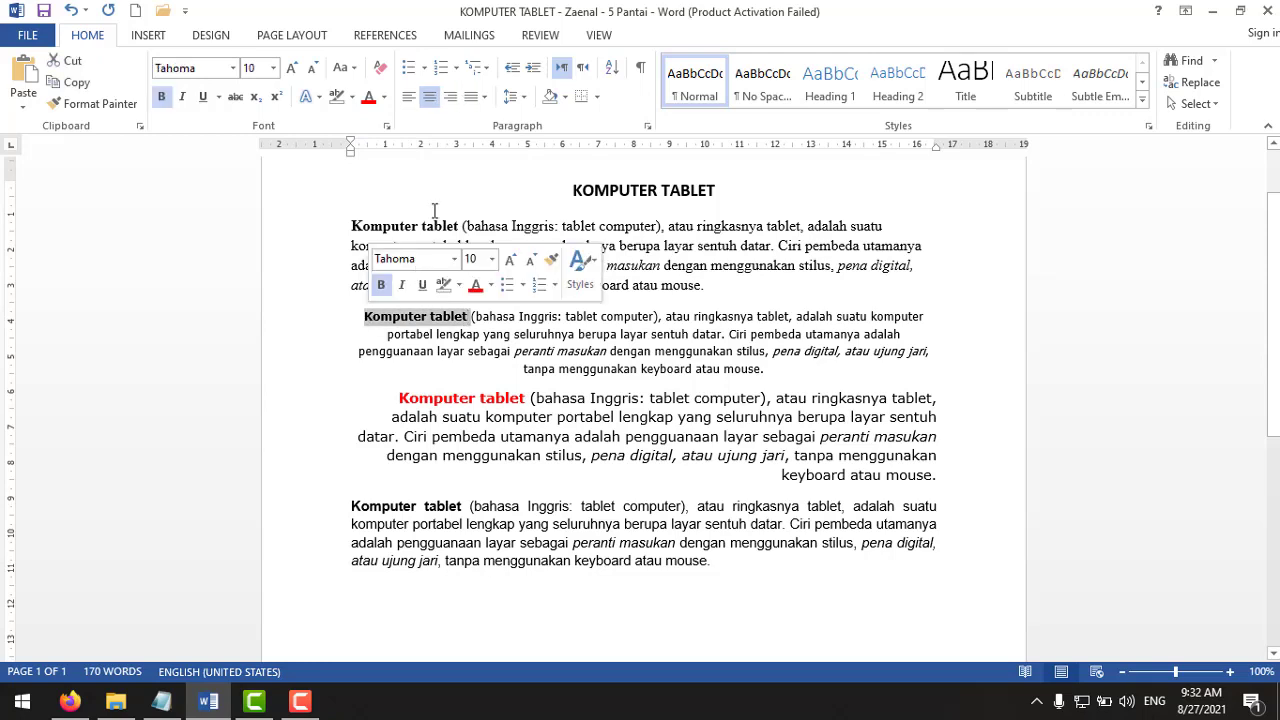
click(383, 97)
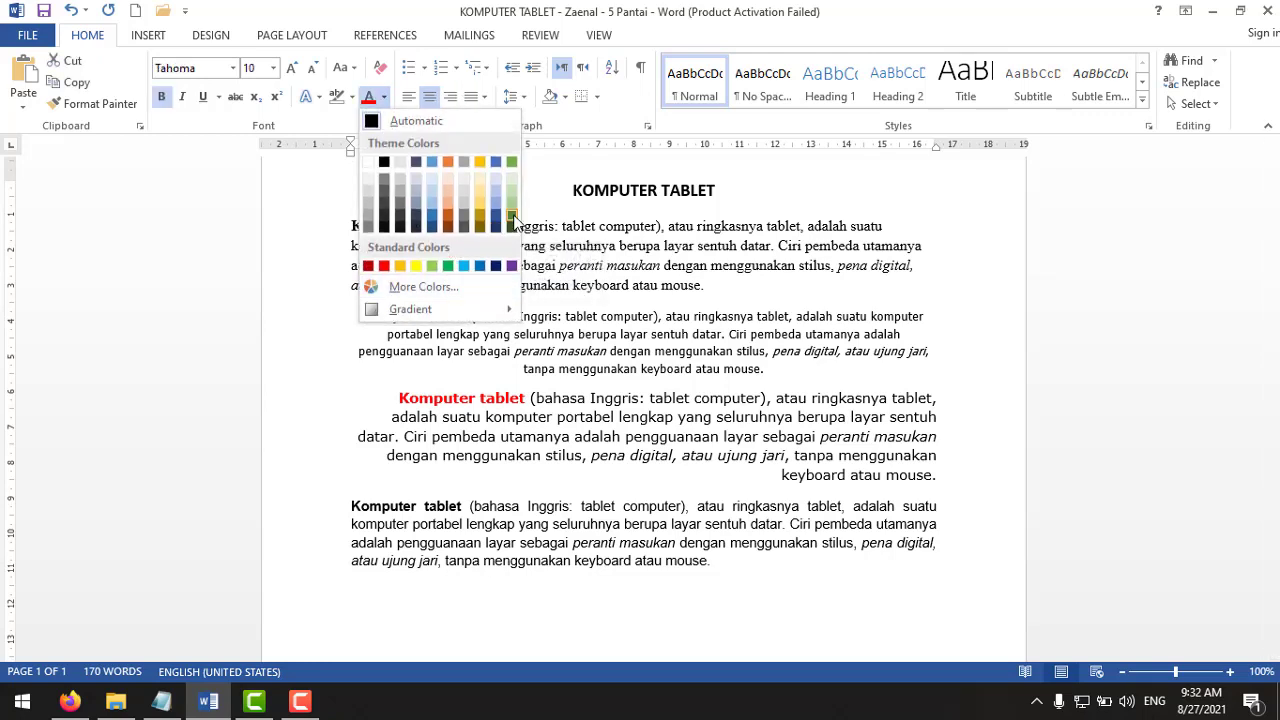
click(513, 220)
click(569, 400)
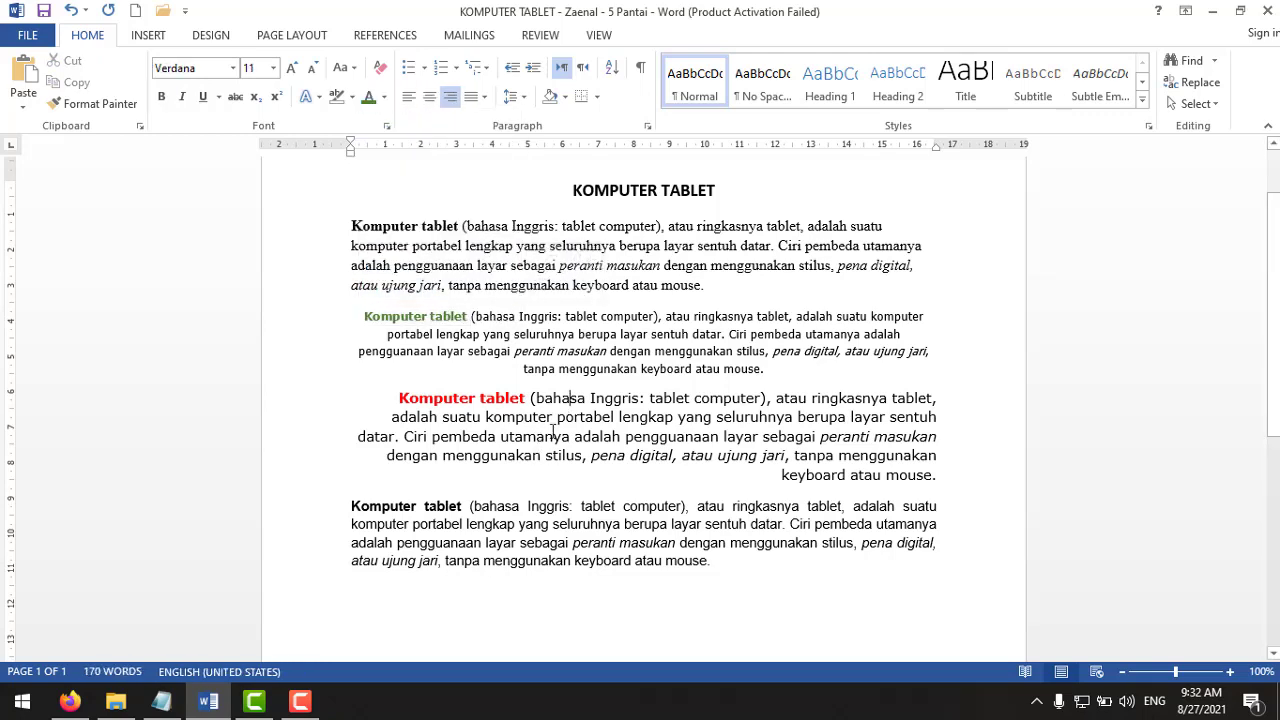